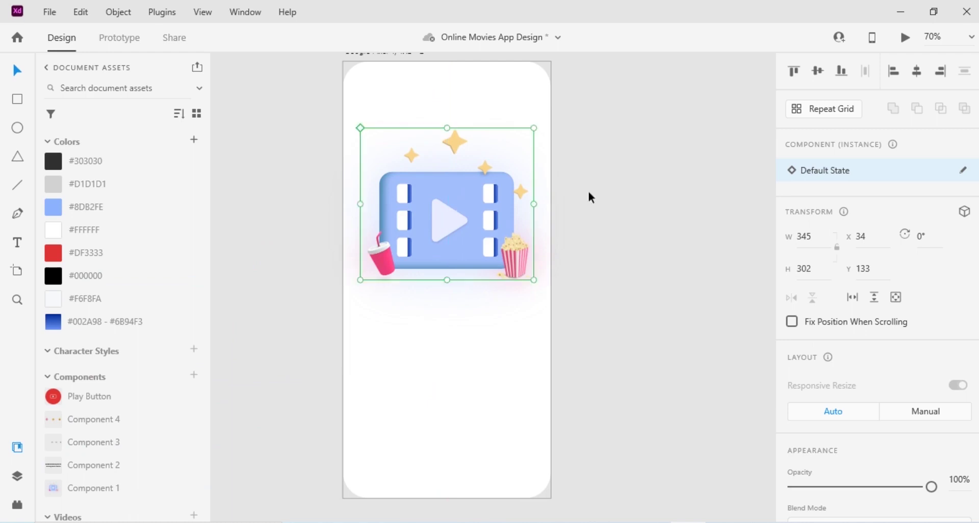
- Add the centred two-line heading "Watch latest movies in one click" below the film illustration, with a black fill
key(t)
click(435, 296)
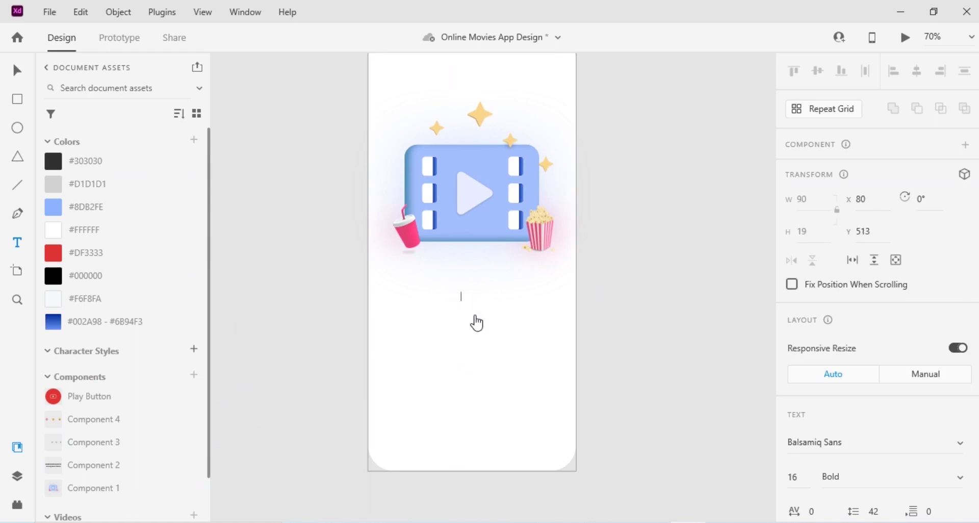
key(ctrl+a)
scroll(939, 479, down, 5)
click(821, 460)
drag(620, 408, 591, 449)
click(18, 67)
double_click(453, 293)
click(453, 293)
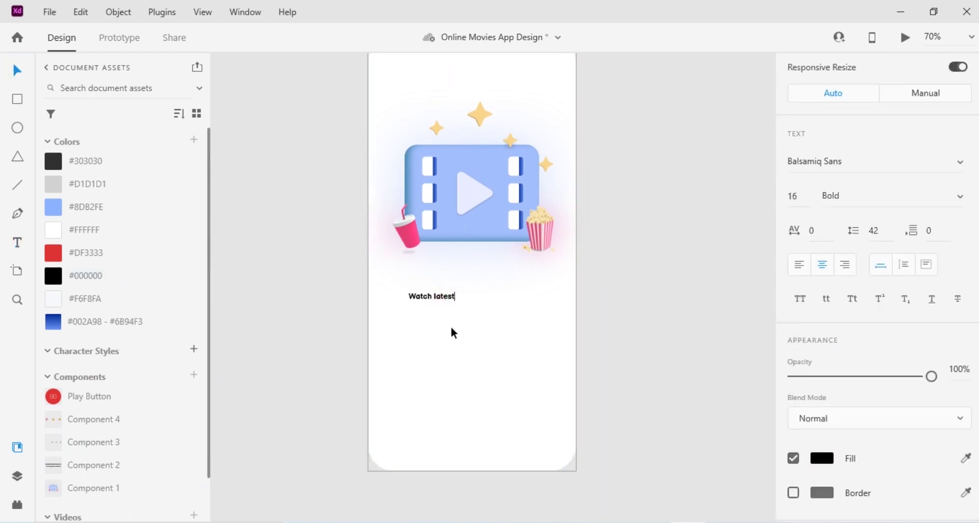
text(movies in one click)
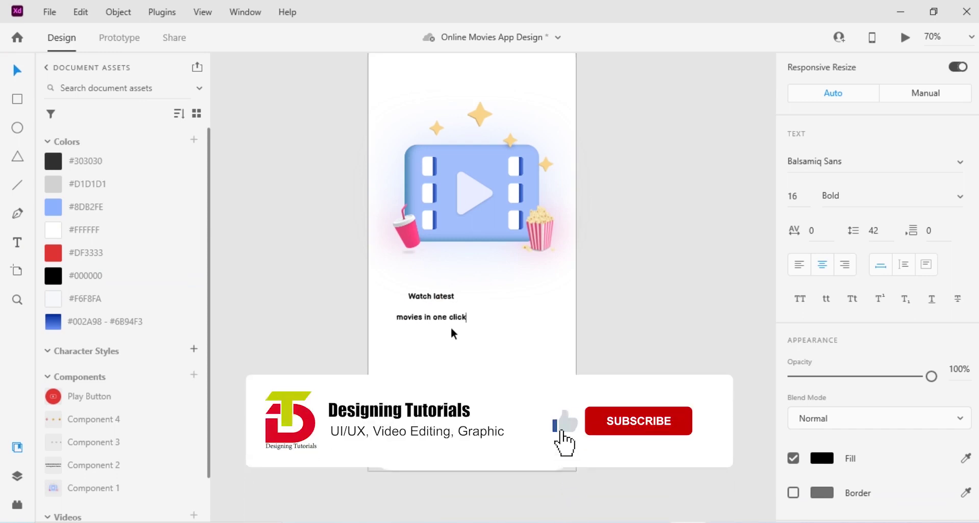
- Set the heading's font size to 32 and centre it horizontally under the illustration
key(Escape)
drag(434, 319, 488, 285)
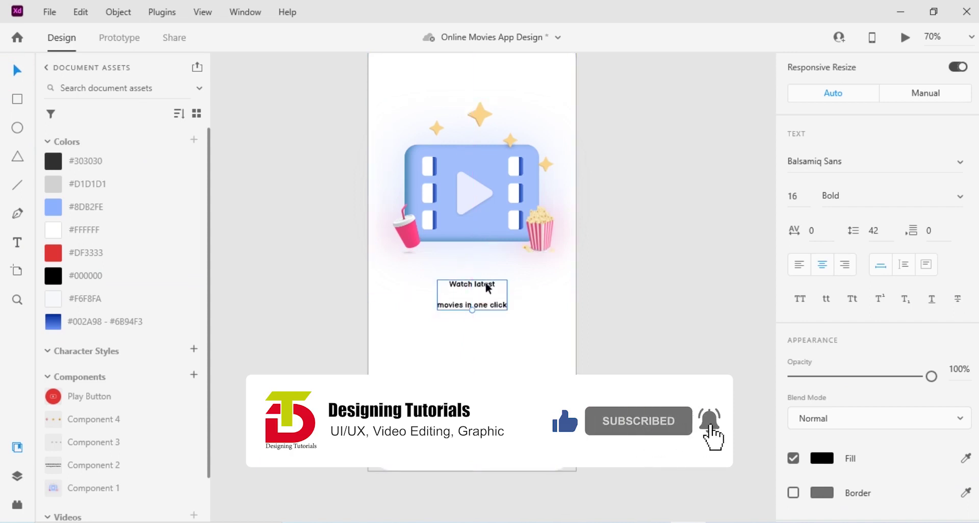
click(803, 197)
text(32)
key(Return)
click(508, 308)
drag(508, 309, 508, 318)
drag(484, 286, 482, 283)
- Place an instance of Component 2, the Quari Movies description, centred below the heading
click(617, 371)
drag(218, 420, 221, 399)
drag(79, 462, 520, 327)
click(308, 430)
click(614, 303)
drag(613, 305, 550, 334)
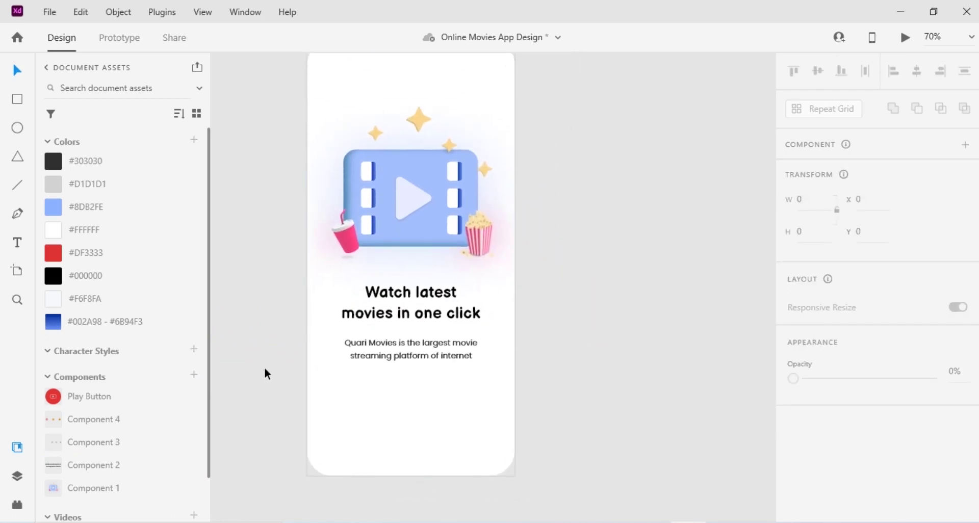
- Draw a button rectangle about 227 by 75 below the description, with fill #8DB2FE, no border and corner radius 45
drag(358, 386, 473, 424)
drag(413, 405, 409, 414)
click(114, 206)
scroll(816, 408, down, 3)
click(793, 461)
drag(855, 383, 871, 248)
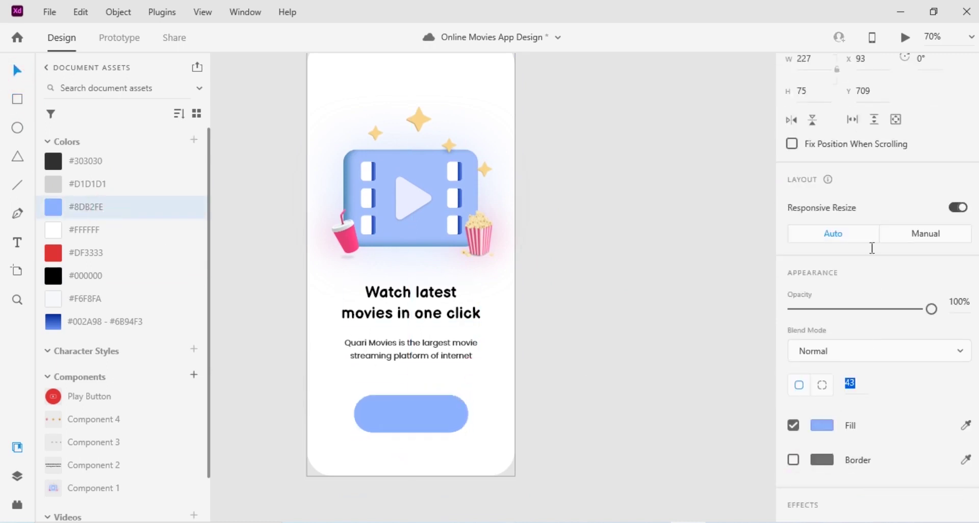
click(463, 408)
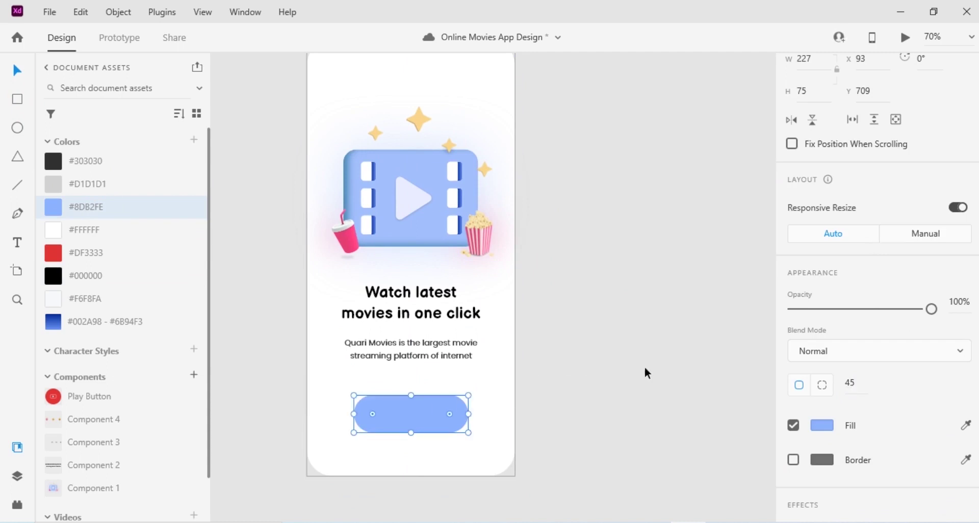
- Set the button rectangle's width to 240 and its height to 68
scroll(807, 199, up, 3)
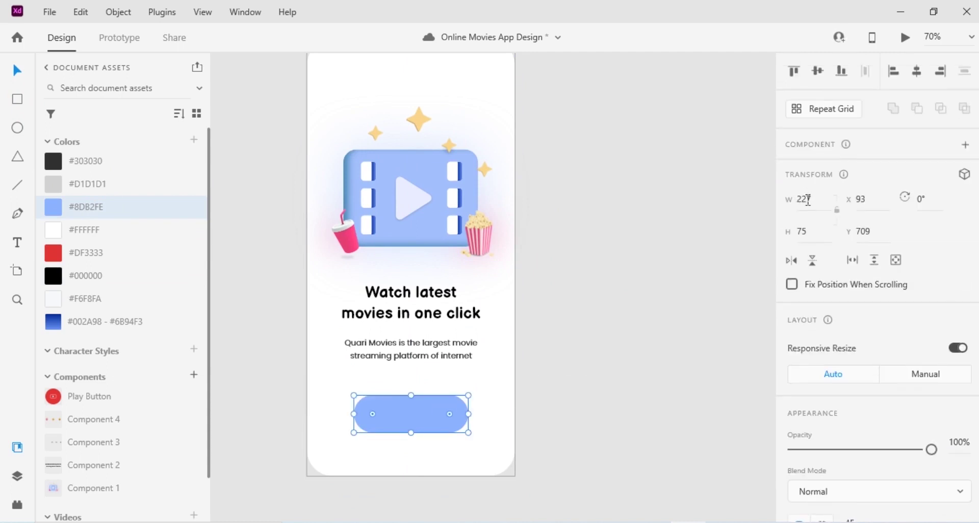
click(779, 200)
text(240)
key(Return)
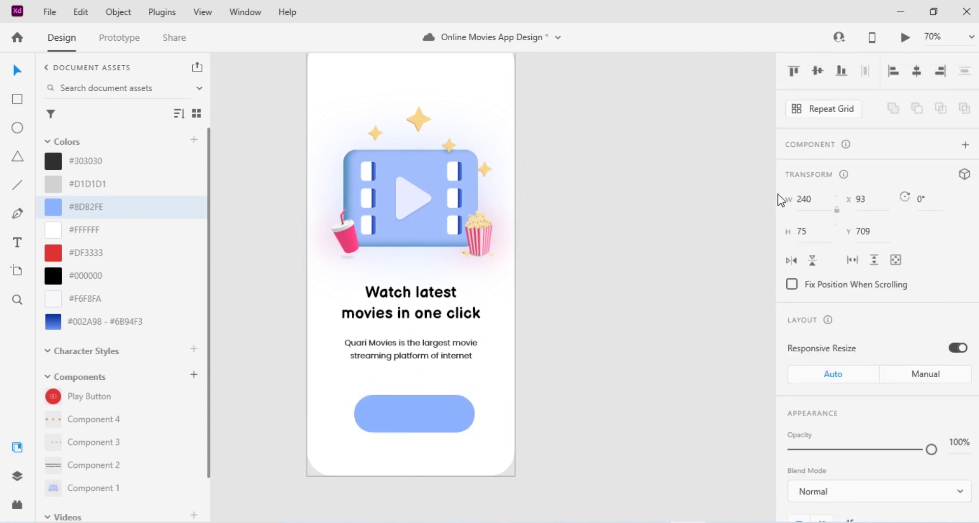
click(820, 232)
text(68)
key(Return)
- Centre the button rectangle horizontally on the artboard and nudge it slightly closer to the description
click(595, 413)
drag(441, 417, 437, 417)
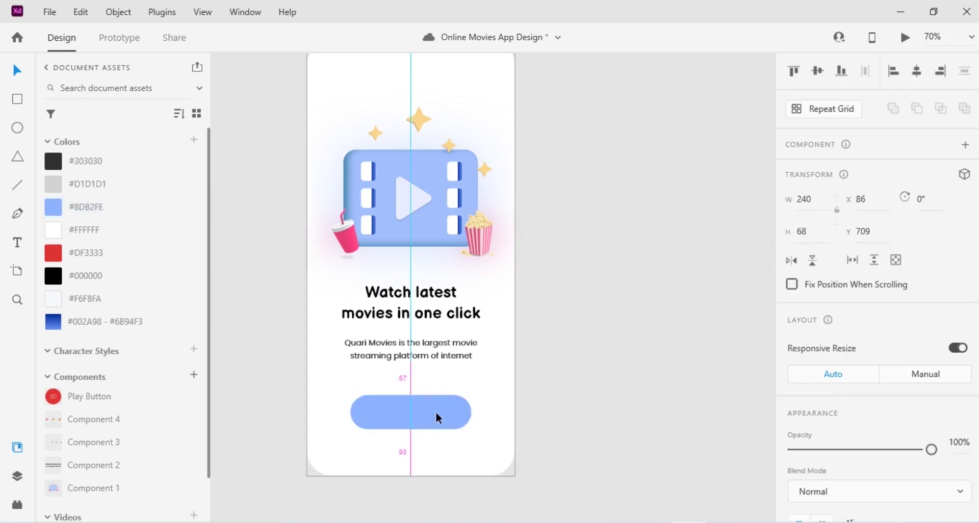
key(shift+Up)
key(shift+Up)
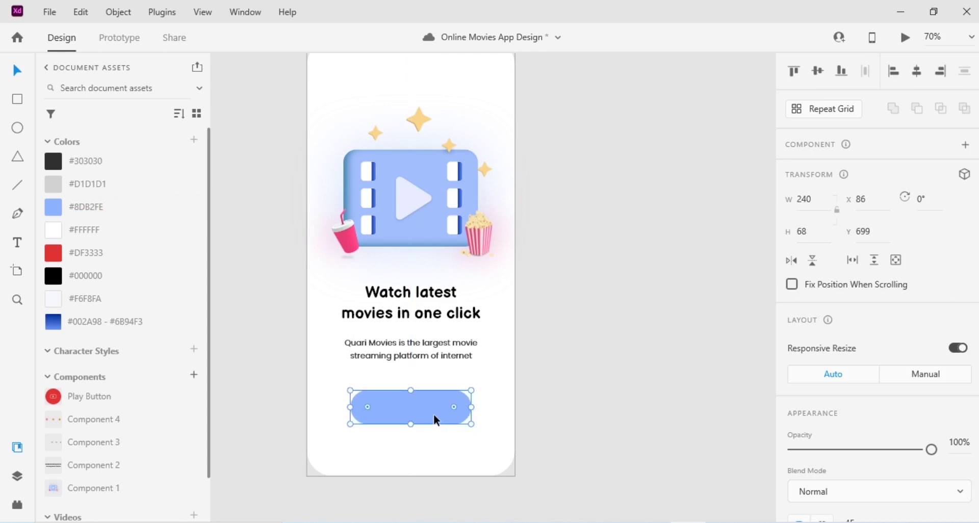
key(Down)
key(Down)
key(Down)
click(635, 348)
- Add the text label "Stream Now" on the blue button
key(t)
click(392, 403)
text(Stream n)
key(BackSpace)
text(Now)
- Set the Stream Now label to size 16 with the Regular weight
key(ctrl+a)
click(793, 477)
text(16)
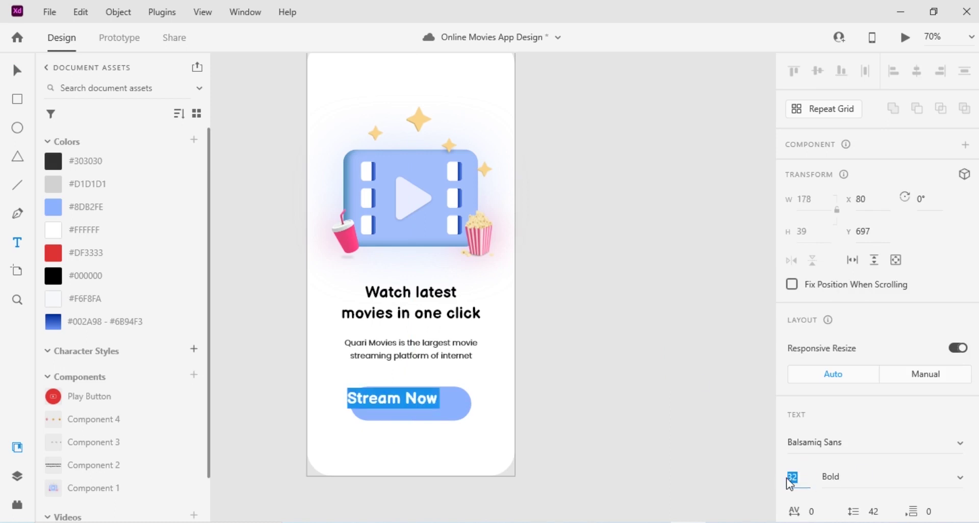
key(Return)
click(858, 479)
text(Regular)
key(Return)
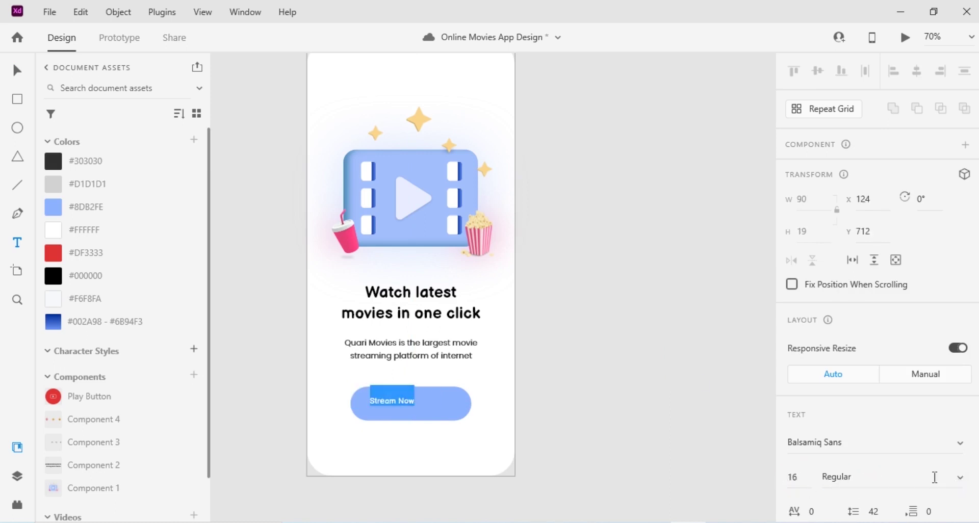
key(Escape)
click(595, 215)
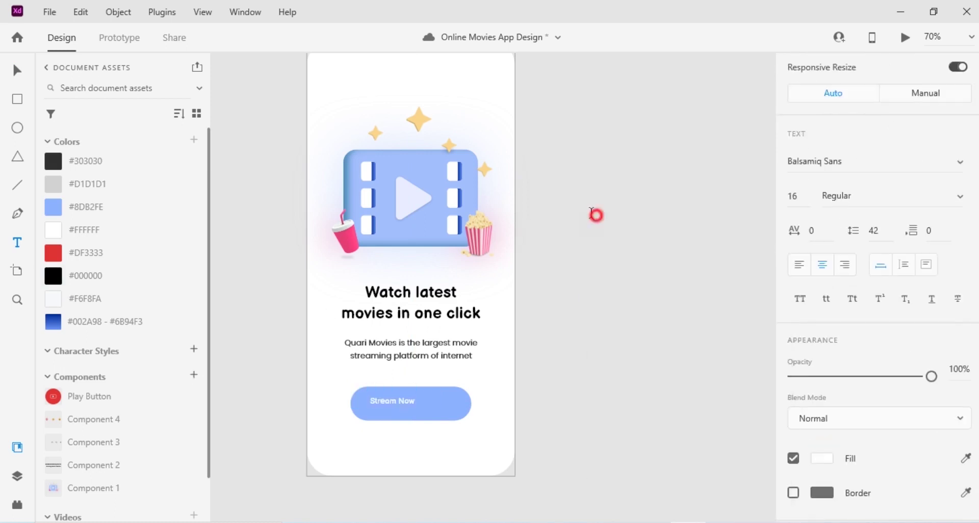
- Align the horizontal and vertical centres of the Stream Now label and its button rectangle using the Singari plugin
click(454, 403)
click(17, 504)
click(87, 400)
click(118, 469)
scroll(117, 459, down, 3)
click(114, 407)
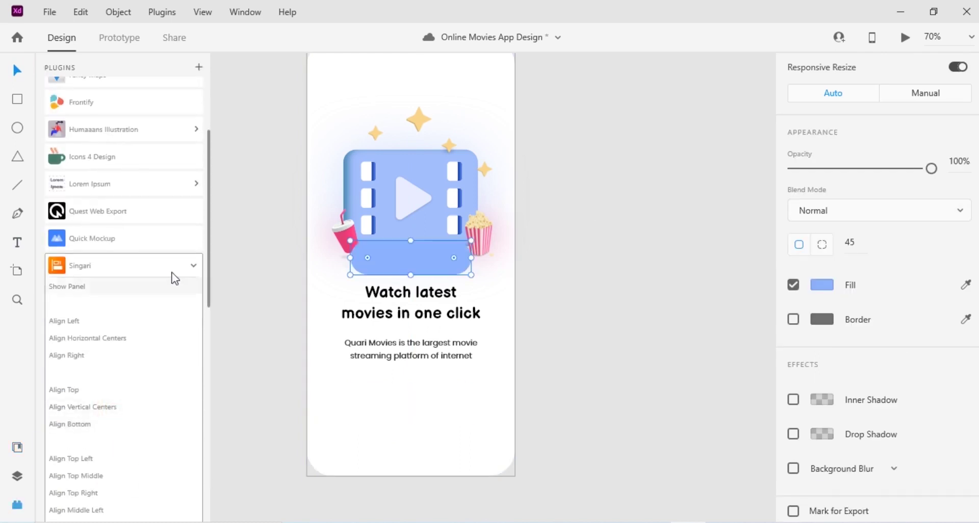
key(ctrl+z)
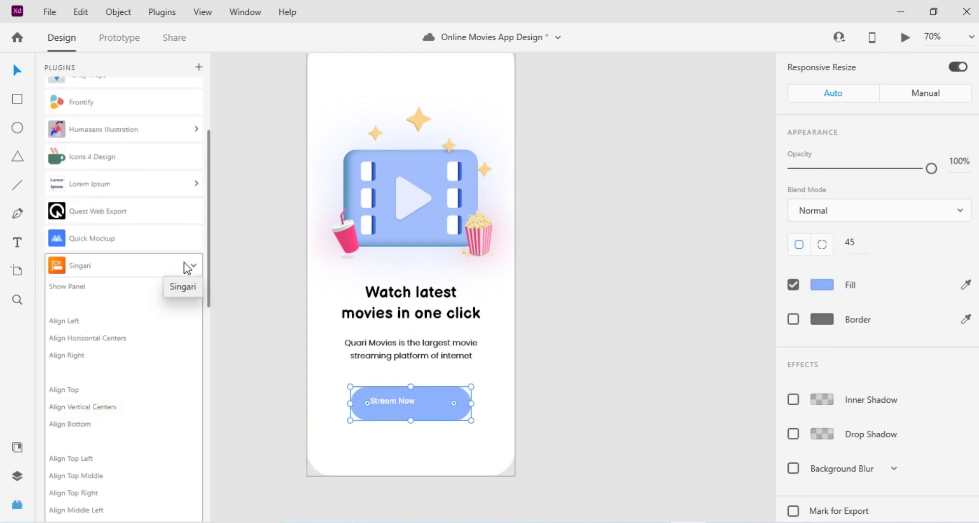
shift+click(400, 412)
click(156, 338)
click(139, 406)
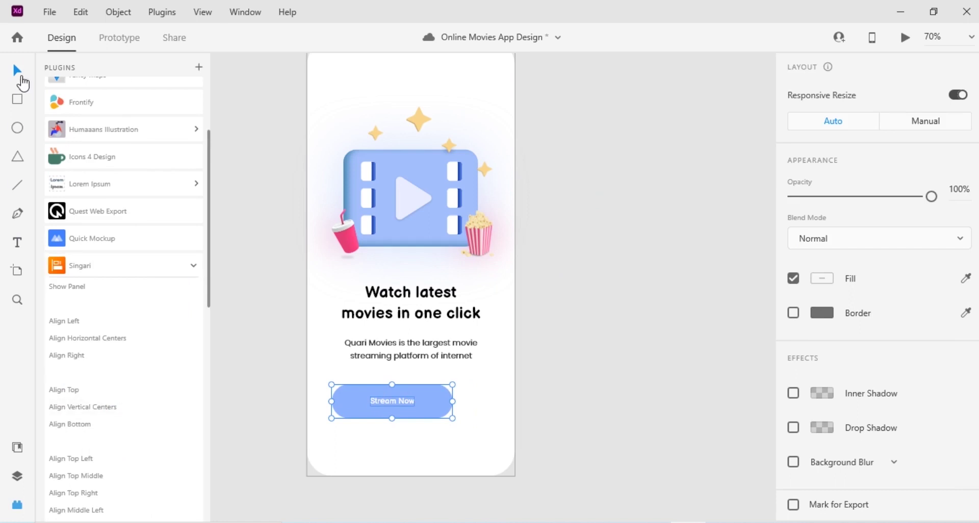
- Group the label with its button rectangle and centre the group horizontally on the artboard
click(17, 447)
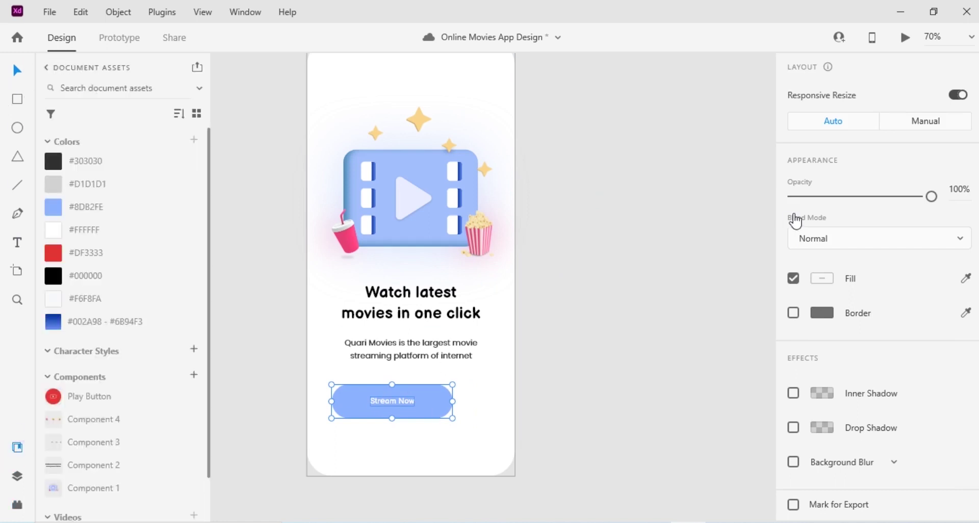
key(ctrl+g)
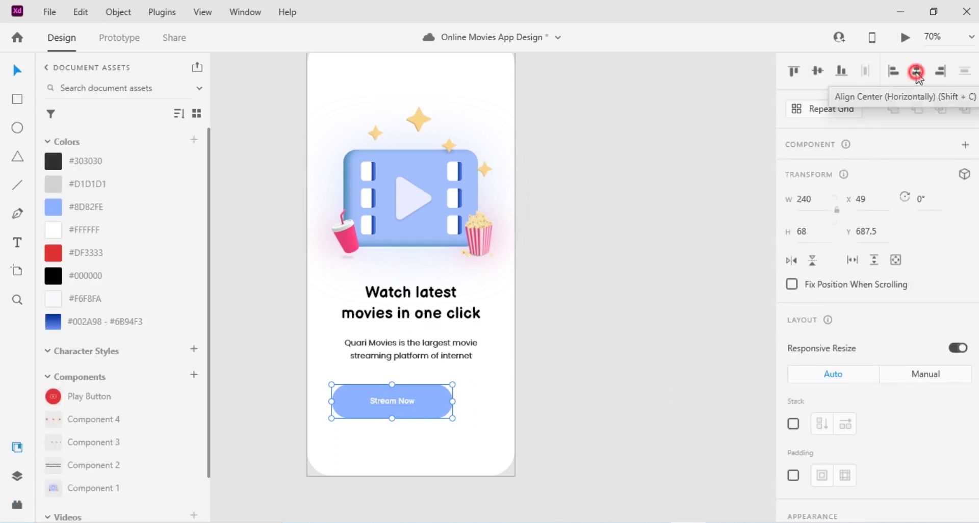
click(916, 71)
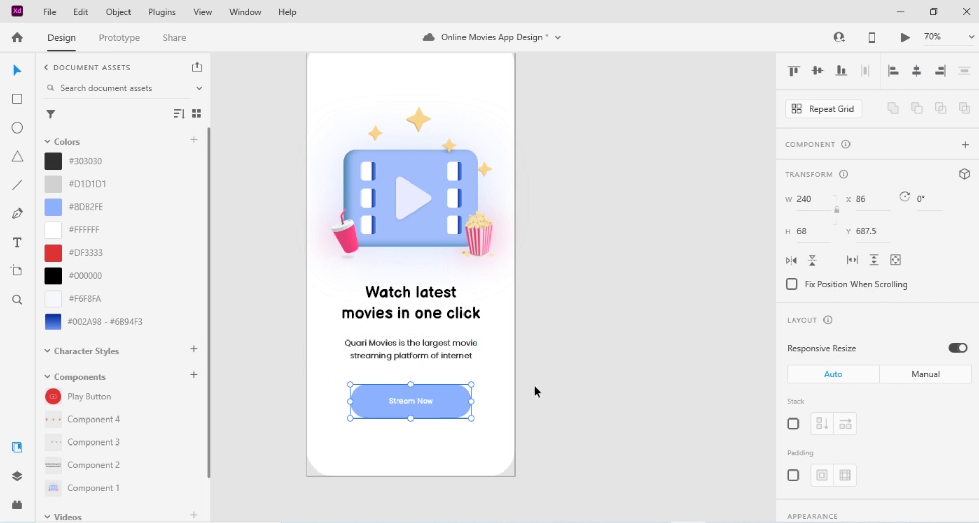
drag(466, 408, 445, 409)
click(582, 500)
drag(583, 501, 590, 447)
- Add the text "Register a new account!" below the Stream Now button, with fill #303030
key(t)
click(377, 419)
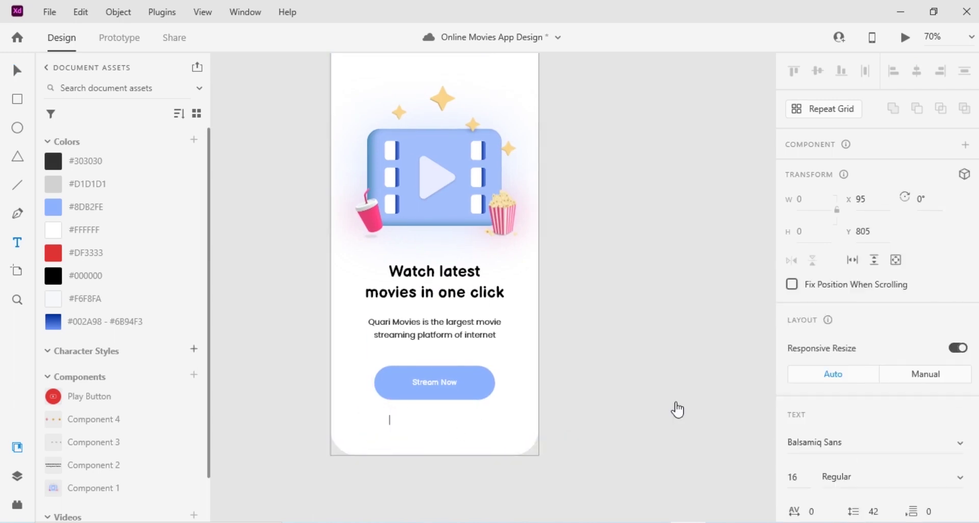
key(ctrl+a)
scroll(815, 403, down, 8)
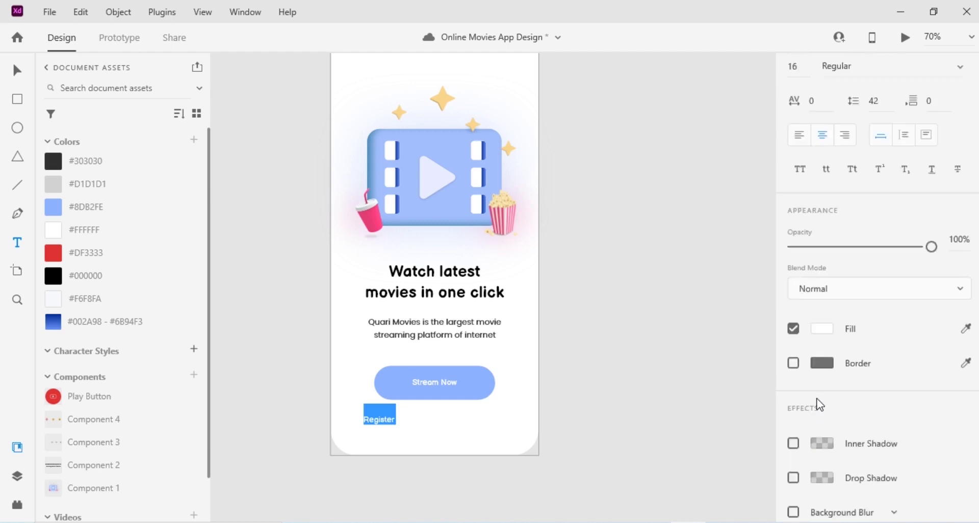
click(821, 318)
click(51, 188)
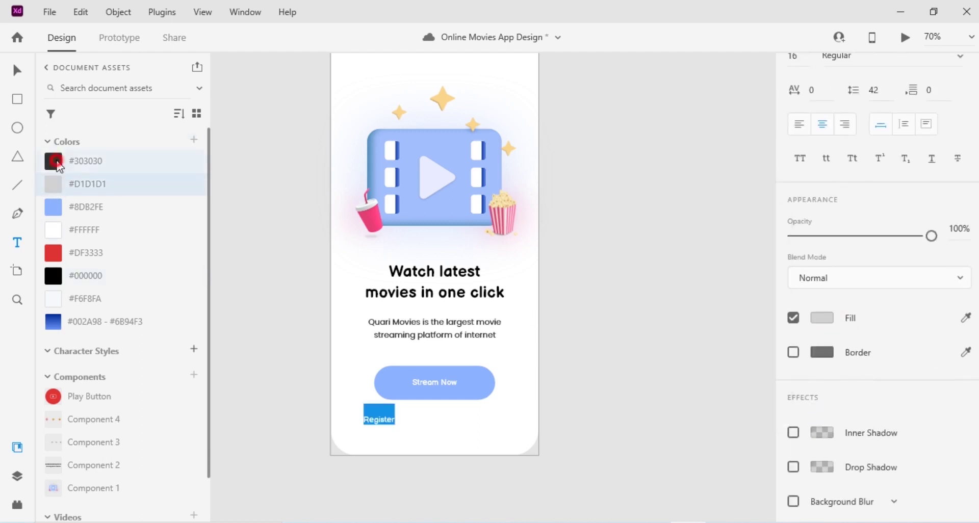
click(53, 161)
key(Right)
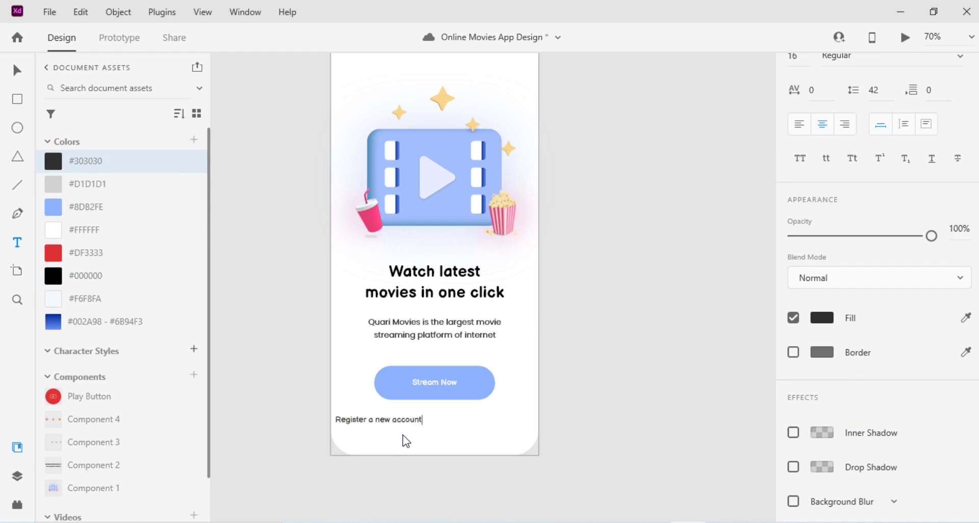
- Centre the registration text horizontally beneath the Stream Now button
click(17, 68)
drag(404, 421, 459, 419)
key(Down)
key(Down)
key(Down)
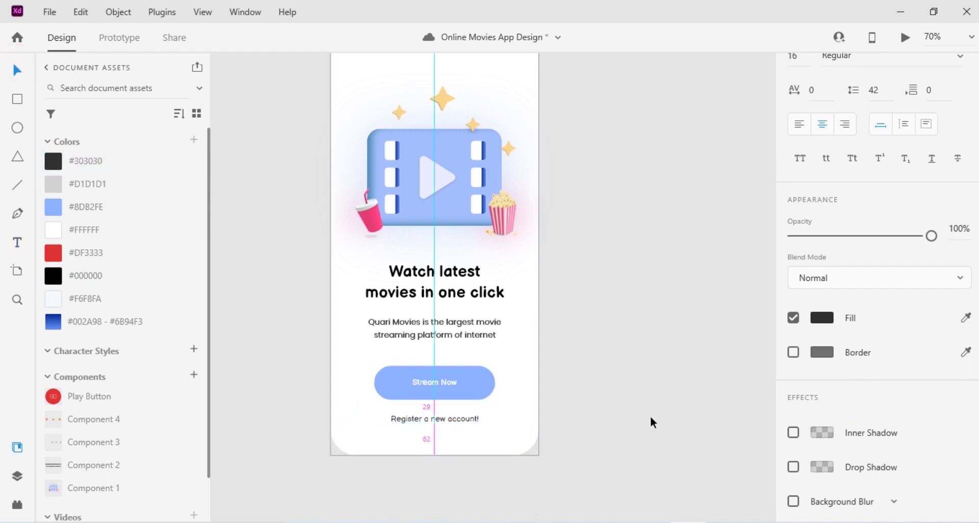
- Preview the finished welcome artboard and close the preview
click(631, 399)
drag(610, 387, 599, 417)
click(343, 55)
click(905, 37)
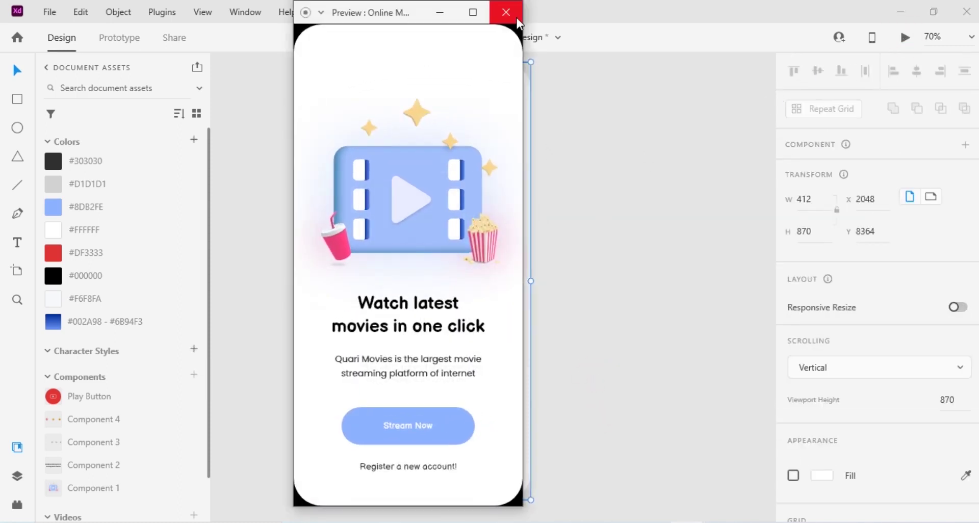
click(516, 18)
- Duplicate the welcome artboard, lock the copy's white background and delete all its other content
drag(665, 490, 588, 519)
key(ctrl+d)
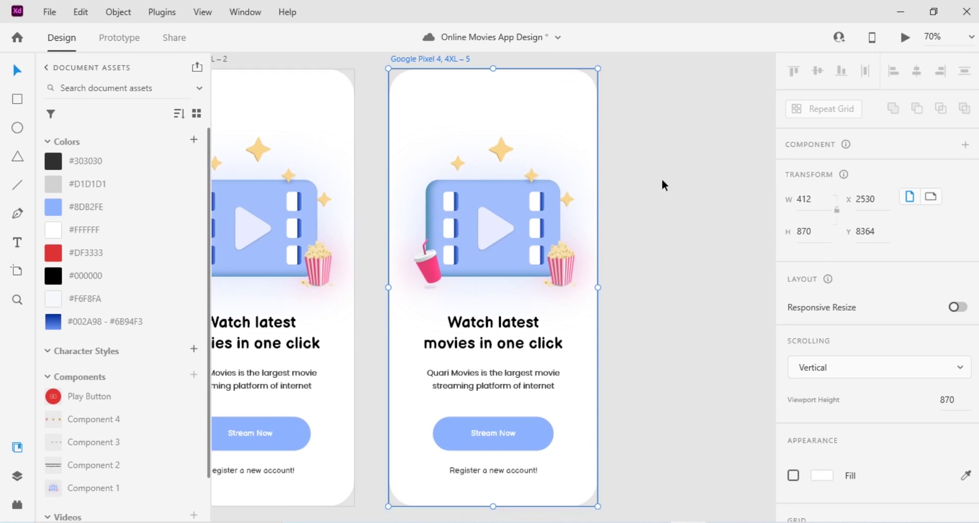
click(593, 131)
key(ctrl+l)
drag(662, 118, 402, 487)
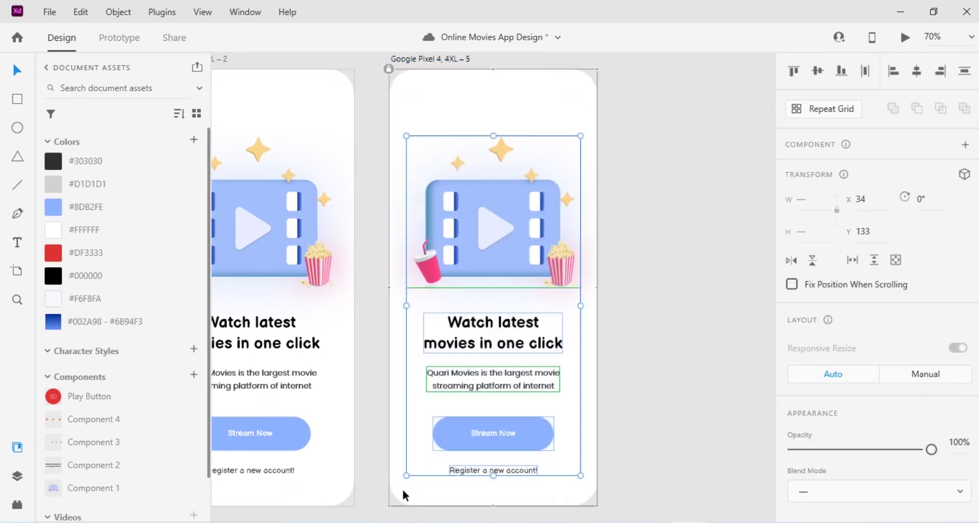
key(Delete)
- Draw a circle about 48 by 48 near the upper-left corner of the new artboard
click(648, 121)
drag(648, 121, 627, 131)
click(17, 128)
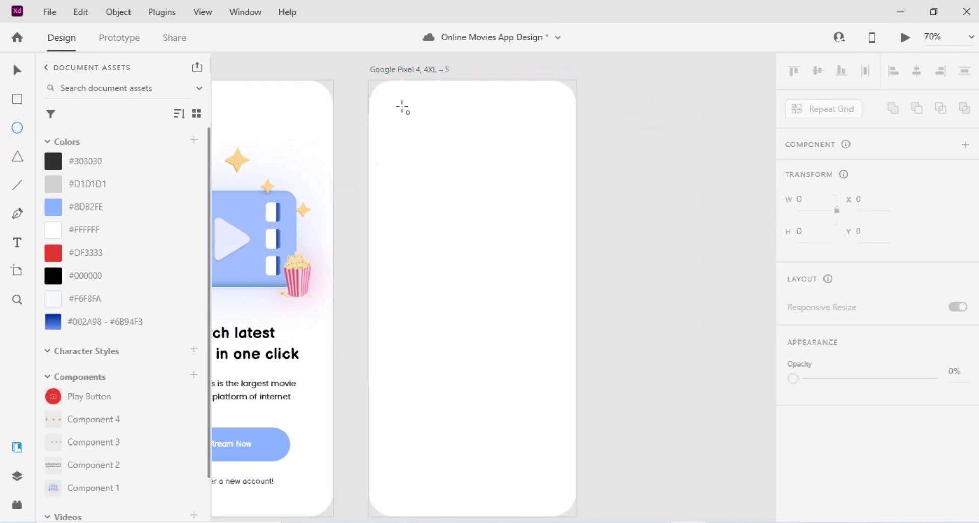
drag(392, 117, 402, 130)
- Show the four-column layout grid on the new artboard and reduce its side margins
click(17, 69)
click(379, 71)
scroll(801, 438, down, 2)
click(798, 487)
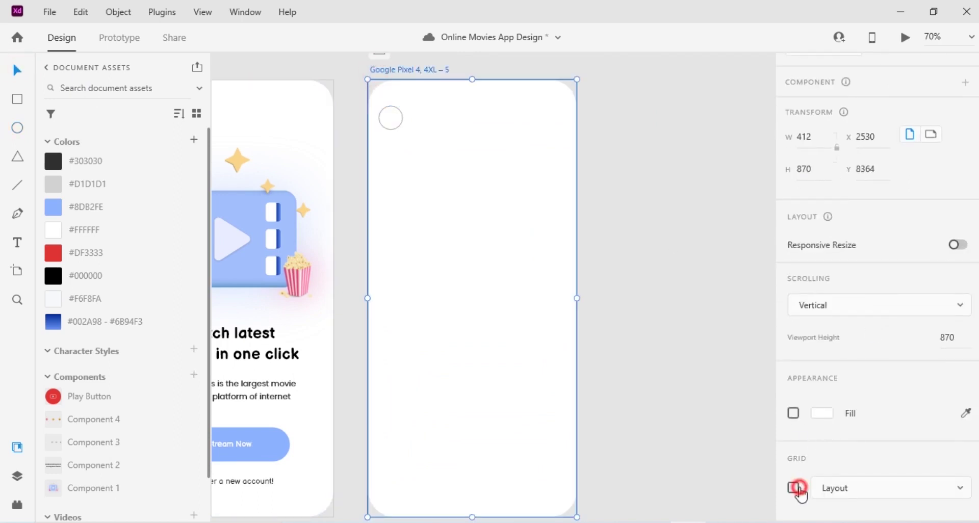
click(792, 488)
scroll(885, 458, down, 5)
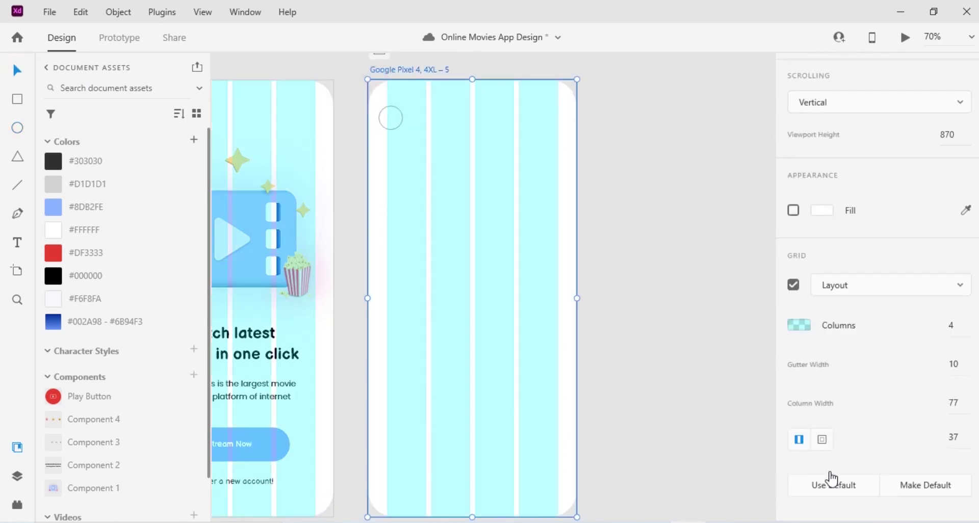
key(Return)
- Align the circle with the first grid column at X 28, Y 57 and set its width and height to 60
click(365, 91)
click(405, 117)
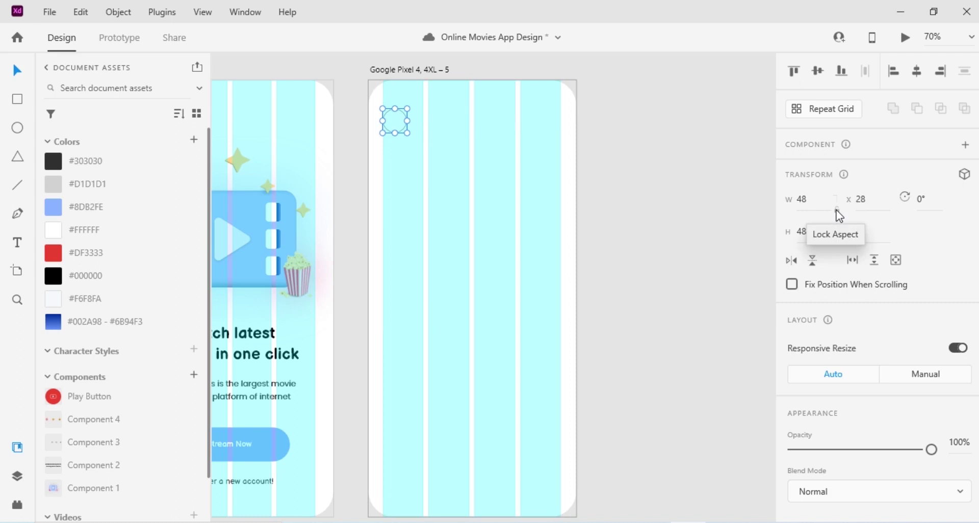
click(806, 201)
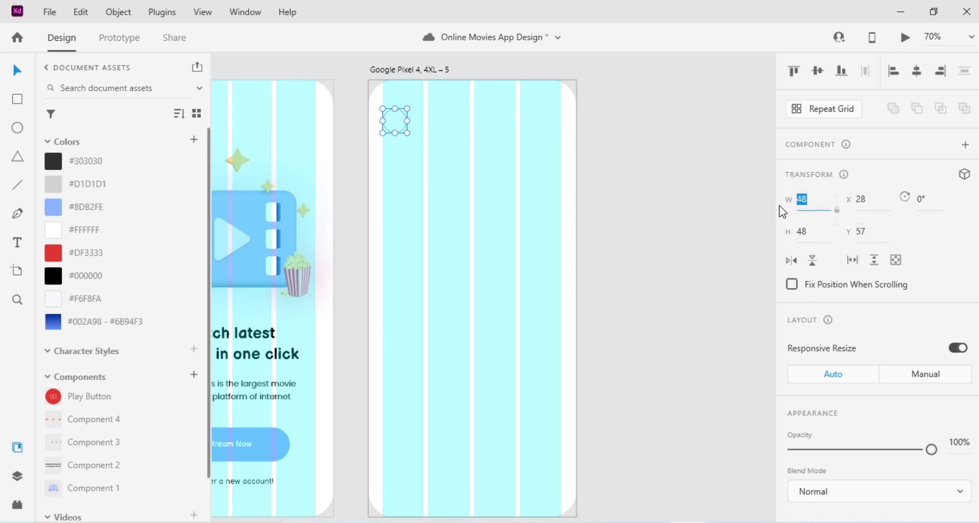
text(60)
key(Return)
click(808, 232)
text(60)
key(Return)
click(455, 160)
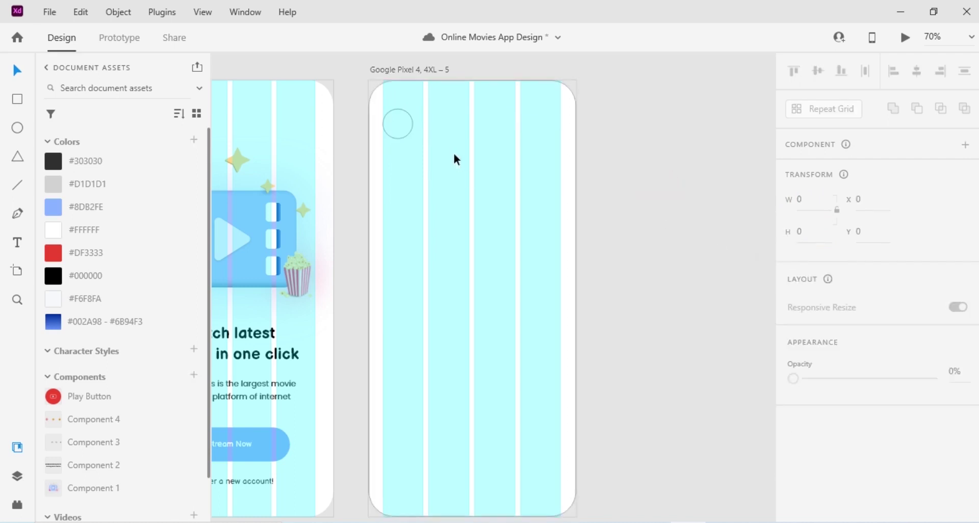
- Fill the circle with #F6F8FA and remove its border
click(402, 125)
click(129, 301)
scroll(845, 368, down, 4)
click(793, 362)
click(628, 204)
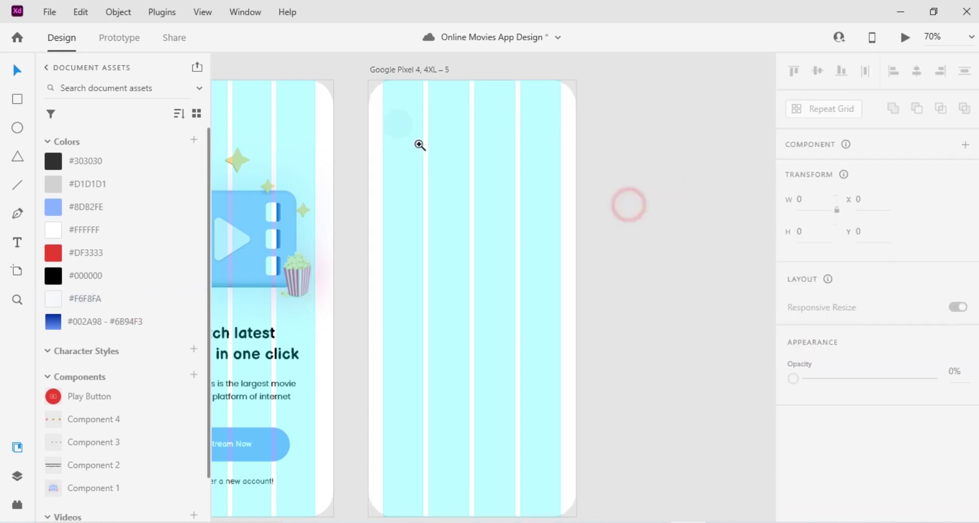
- Draw a short horizontal line with the Pen tool inside the grey circle in the first grid column
click(420, 145)
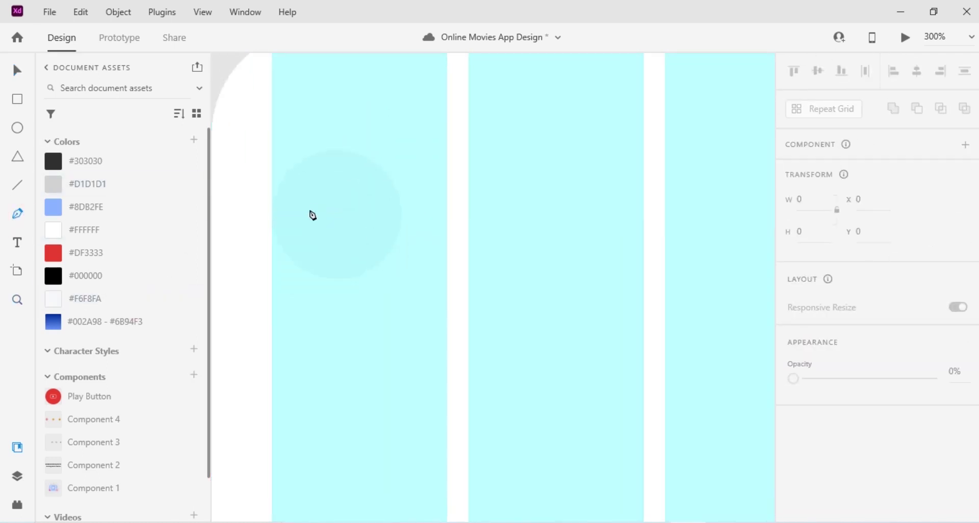
click(311, 214)
click(348, 214)
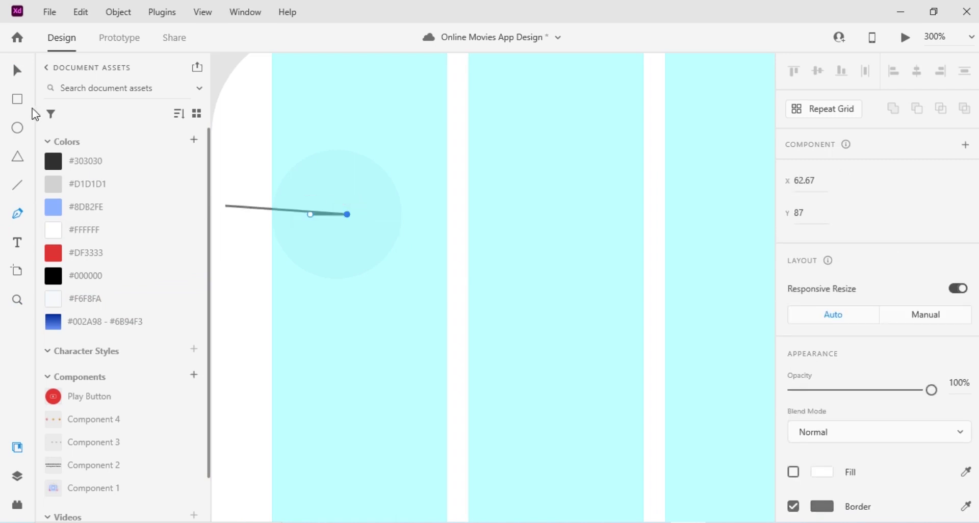
click(17, 69)
- Give the short line round caps and a border size of 3
scroll(882, 377, down, 4)
click(934, 421)
click(844, 383)
key(BackSpace)
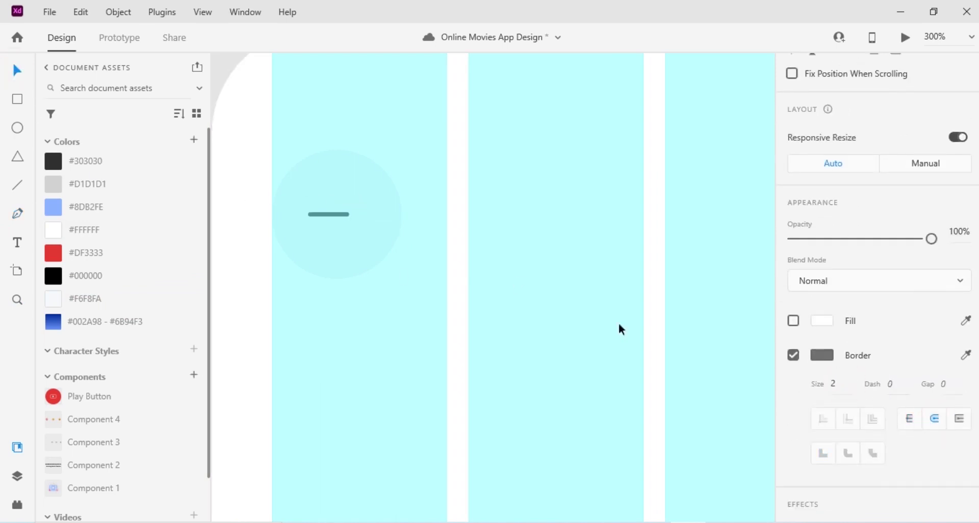
text(3)
- Duplicate the short line below itself to form a two-line menu icon centred in the circle
click(20, 69)
mouse_move(340, 214)
mouse_down()
mouse_move(353, 213)
mouse_move(346, 203)
mouse_move(347, 222)
mouse_move(346, 207)
mouse_up()
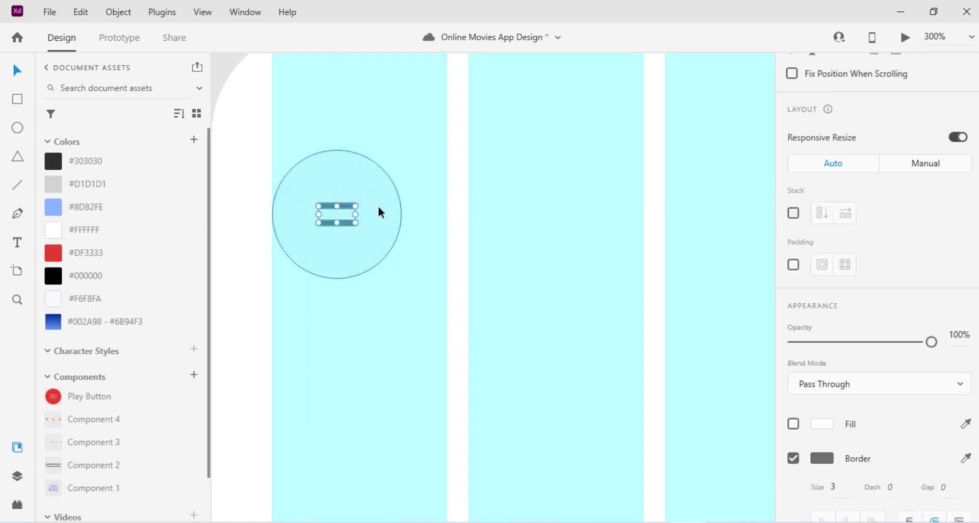
shift+click(377, 205)
click(236, 86)
- Copy the grey circle to the outer edge of the fourth grid column, level with the menu circle
key(z)
alt+click(291, 124)
alt+click(292, 124)
alt+click(292, 125)
alt+click(291, 124)
drag(294, 134, 466, 223)
key(v)
click(530, 224)
drag(499, 282, 435, 174)
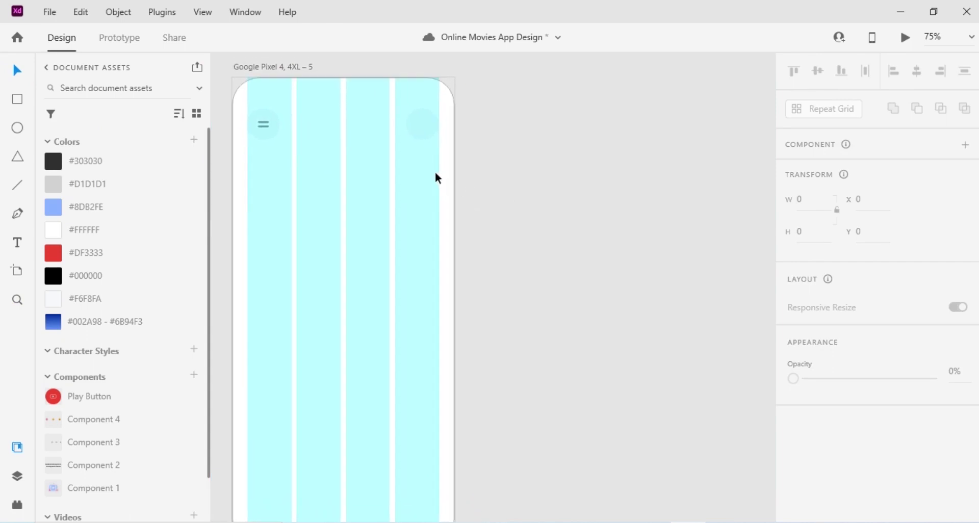
- Add the text "Browse" below the menu circle and fill it with black
drag(359, 129, 407, 153)
key(t)
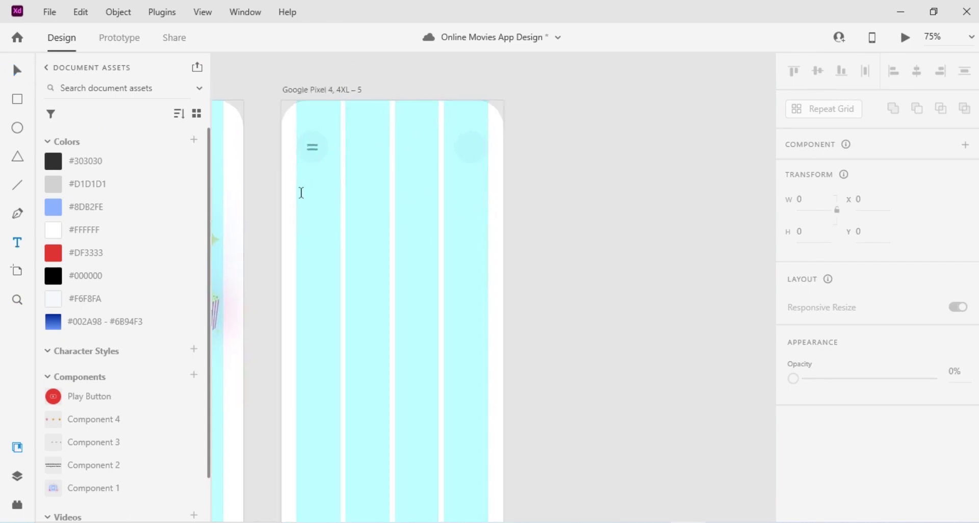
click(297, 192)
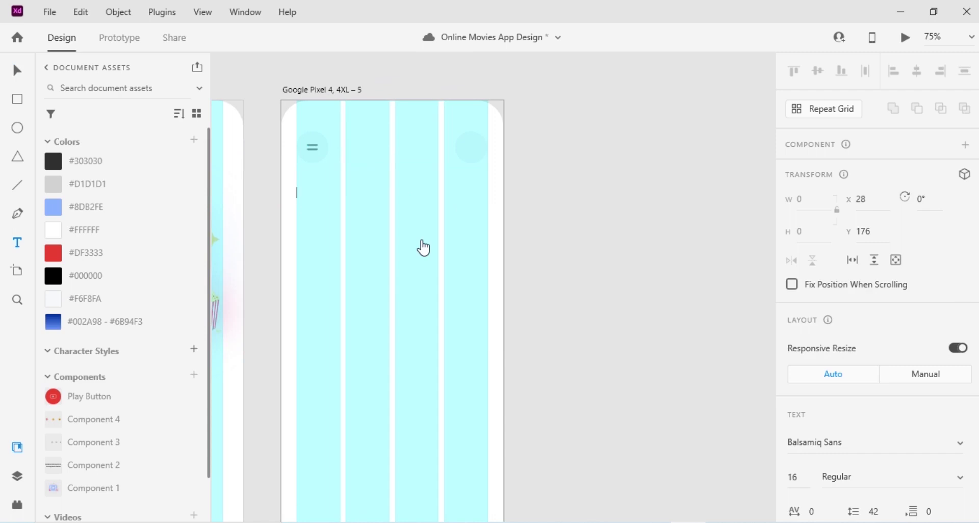
key(ctrl+a)
scroll(863, 376, down, 8)
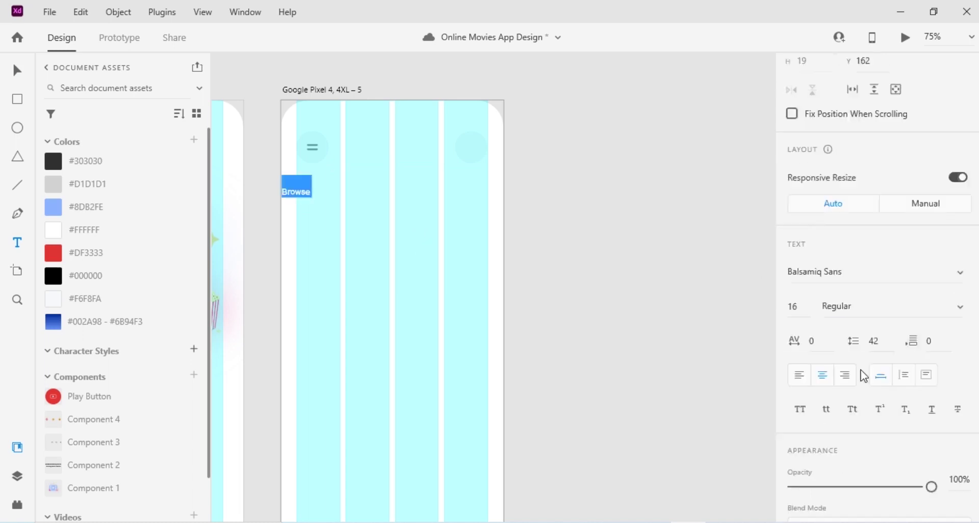
click(822, 317)
click(545, 178)
- Extend the text to read "Browse the" and "Latest movies" on two lines
double_click(304, 192)
click(325, 197)
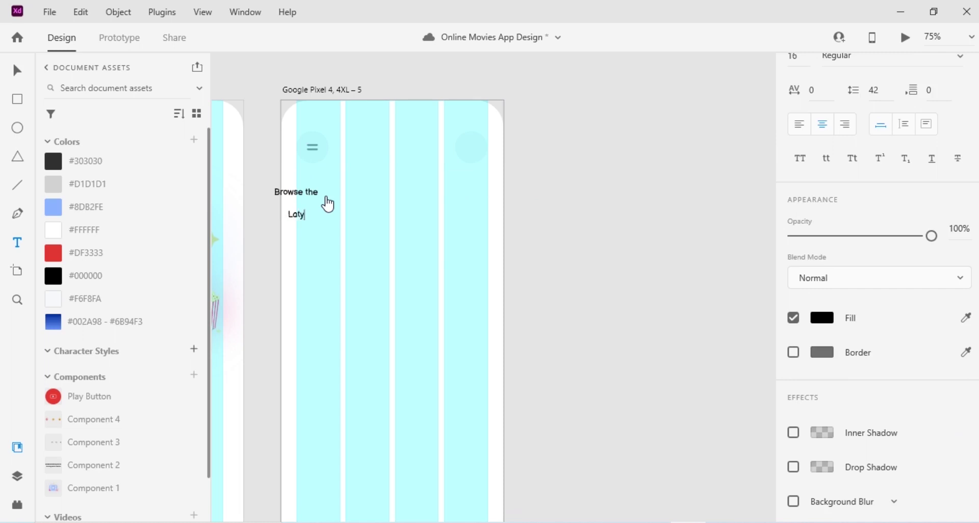
text(movies)
- Format the whole heading as 24 pt Bold with a line spacing of 37
key(ctrl+a)
scroll(841, 372, up, 3)
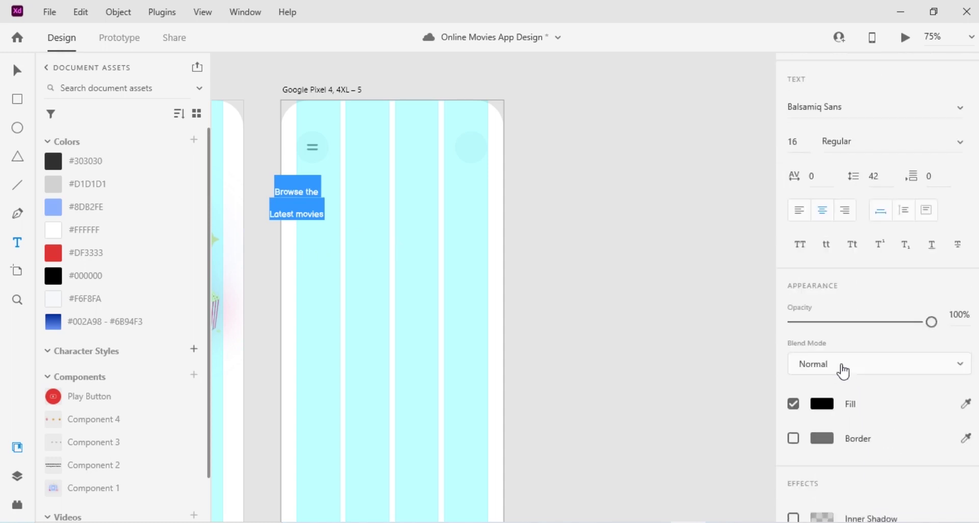
click(793, 157)
text(24)
key(Return)
click(958, 157)
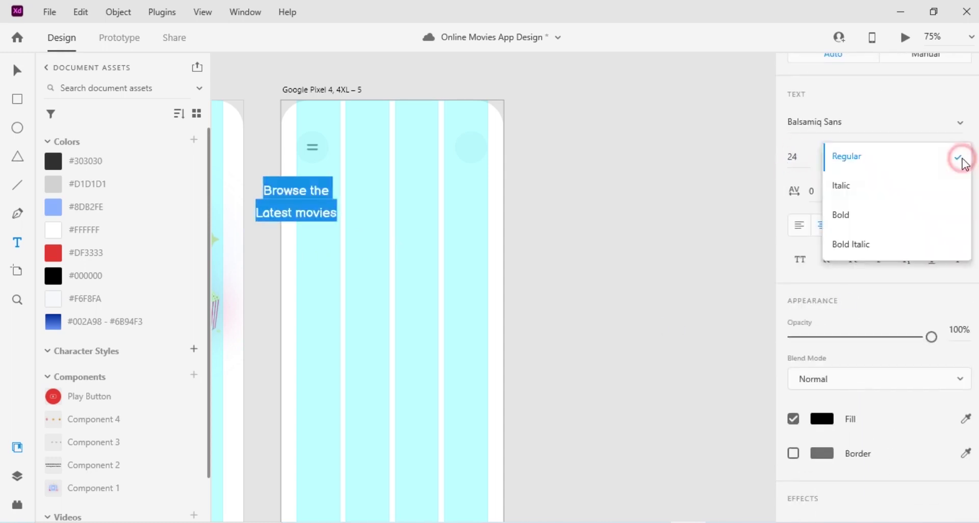
click(914, 215)
double_click(876, 190)
text(37)
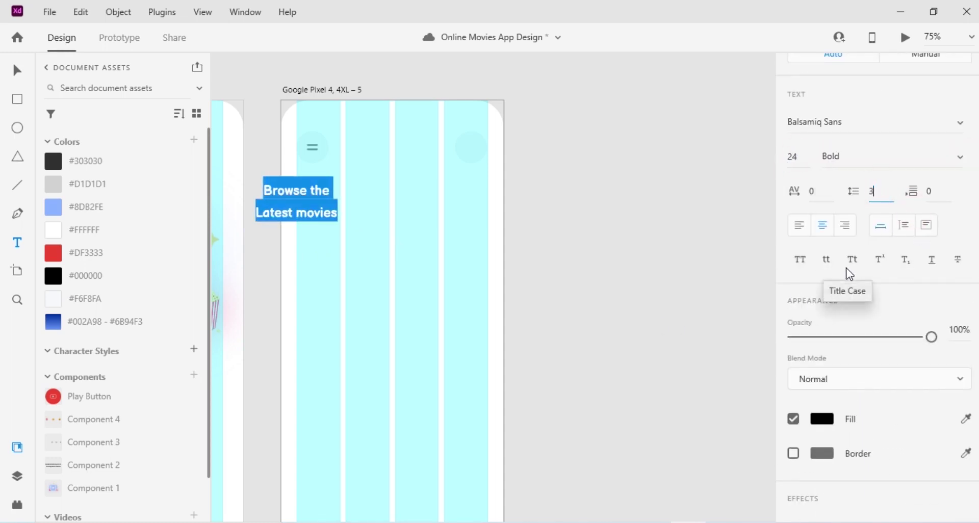
key(Return)
key(Escape)
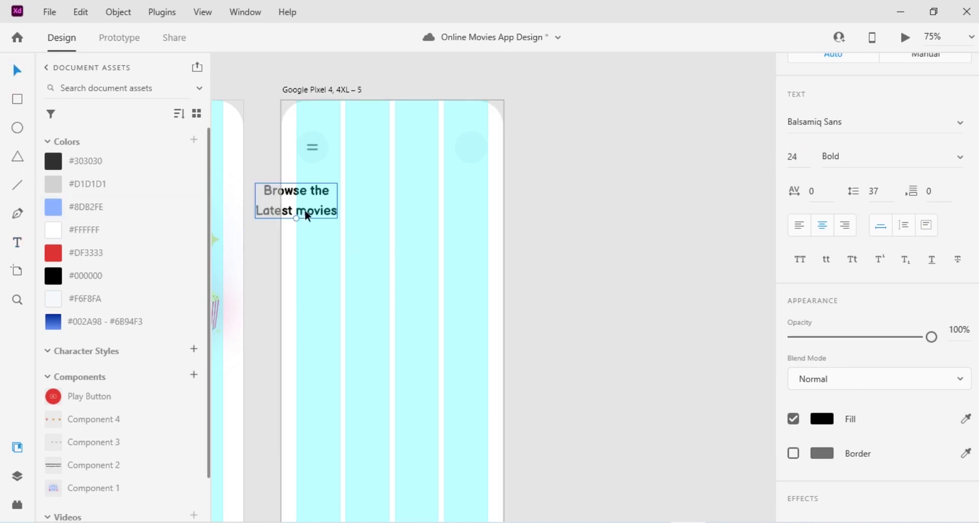
- Left-align the heading text and move it flush with the outer edge of the first grid column
drag(303, 210, 344, 214)
scroll(824, 404, down, 3)
scroll(821, 411, up, 3)
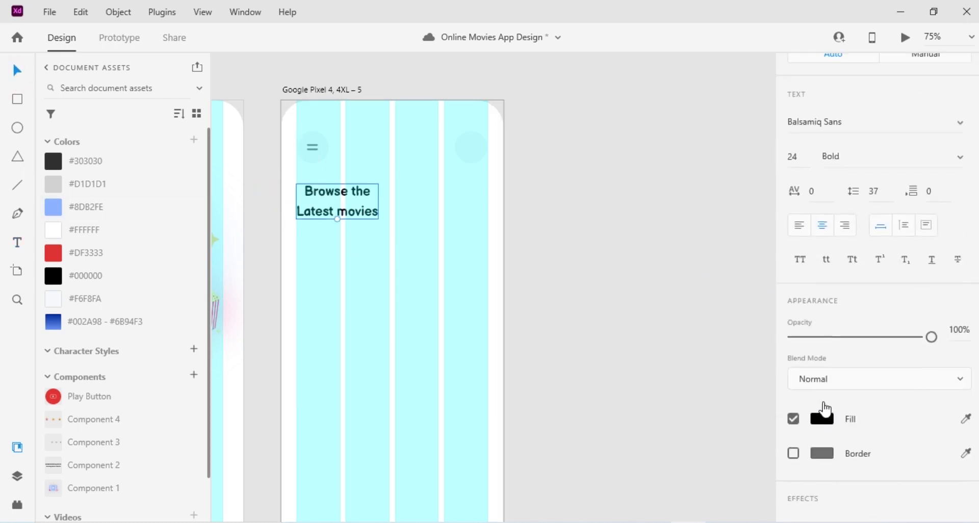
click(799, 225)
drag(358, 214, 354, 212)
click(545, 216)
drag(468, 151, 424, 206)
key(ctrl+z)
key(ctrl+z)
- Copy the fourth-column circle to make two circles side by side next to the "Browse the Latest movies" heading
drag(468, 155, 430, 204)
click(547, 203)
mouse_move(505, 227)
mouse_down()
mouse_move(507, 201)
mouse_move(500, 240)
mouse_up()
scroll(128, 472, down, 2)
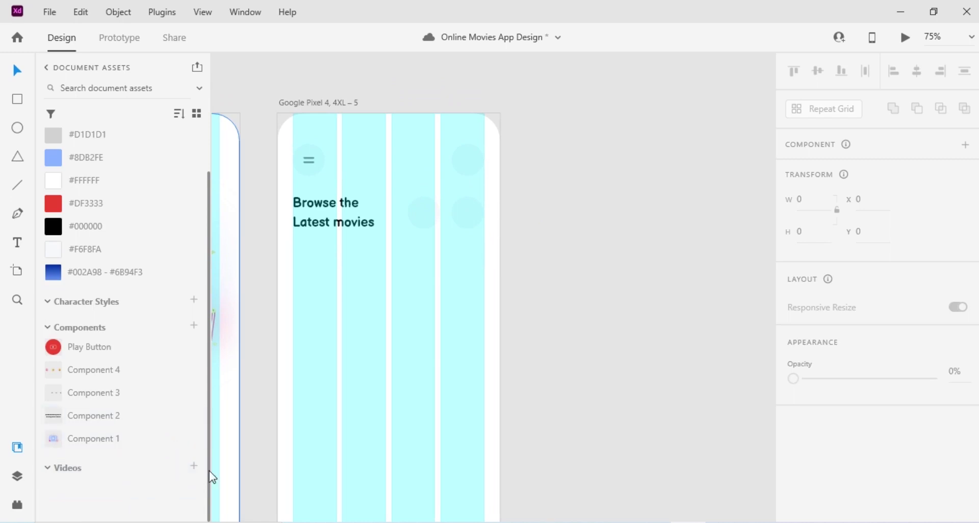
drag(121, 398, 549, 312)
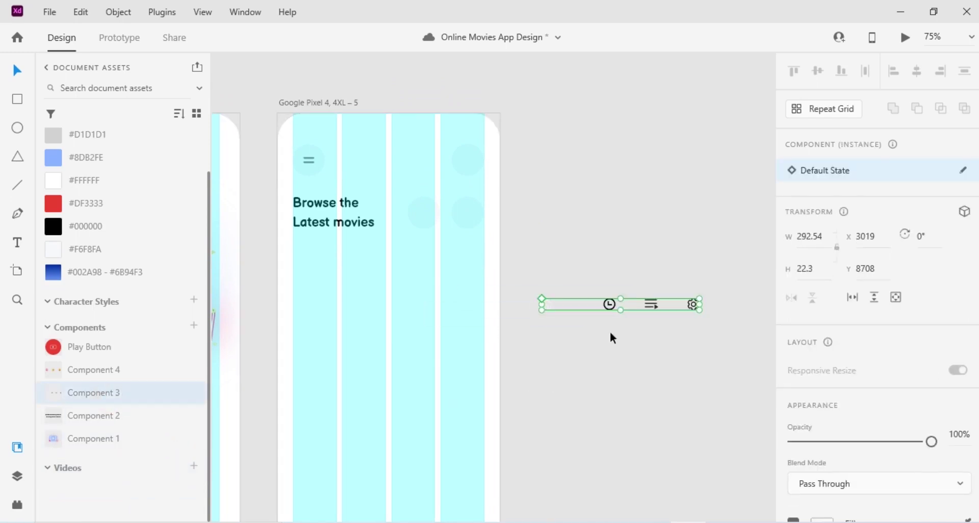
click(613, 359)
key(ctrl+z)
- Start the Auto Icon plugin, search it for "Search" and place a magnifier icon beside the artboard
click(21, 508)
click(135, 151)
click(132, 190)
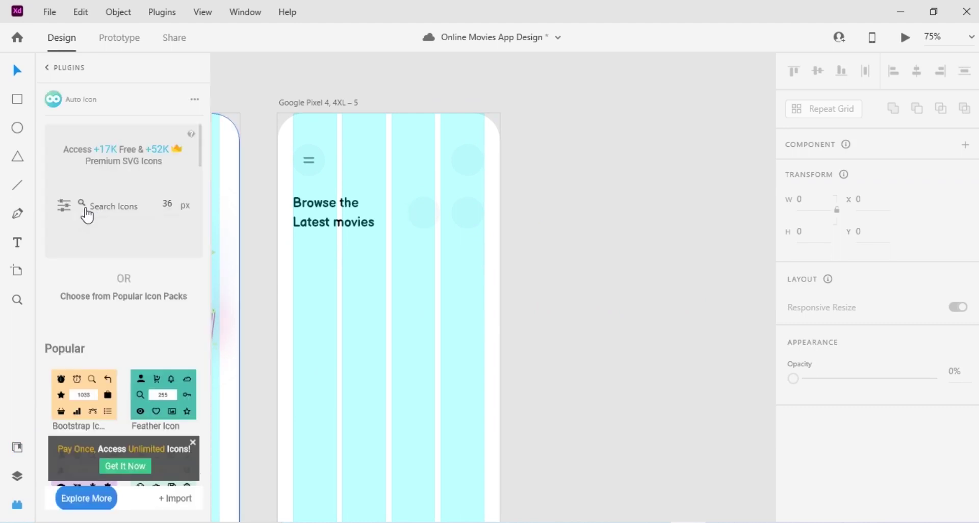
click(124, 206)
text(Search)
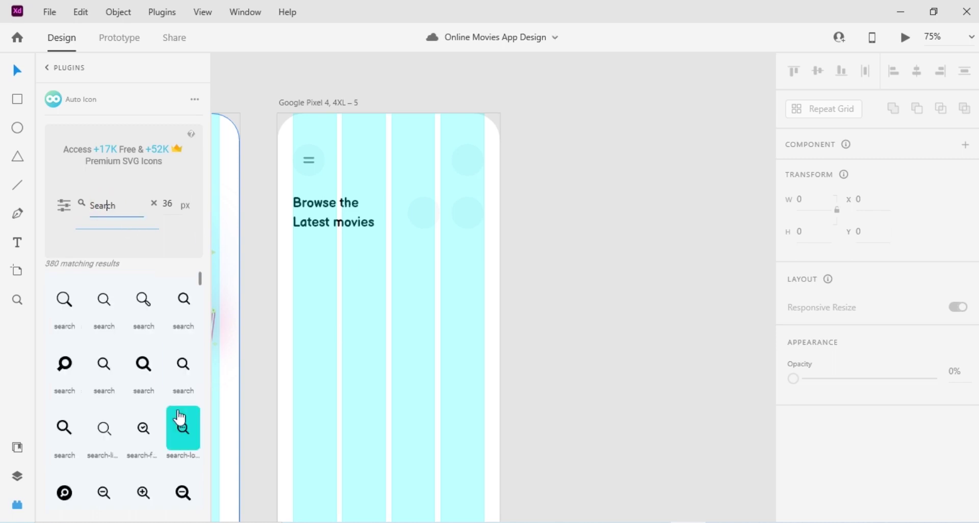
drag(186, 374, 523, 275)
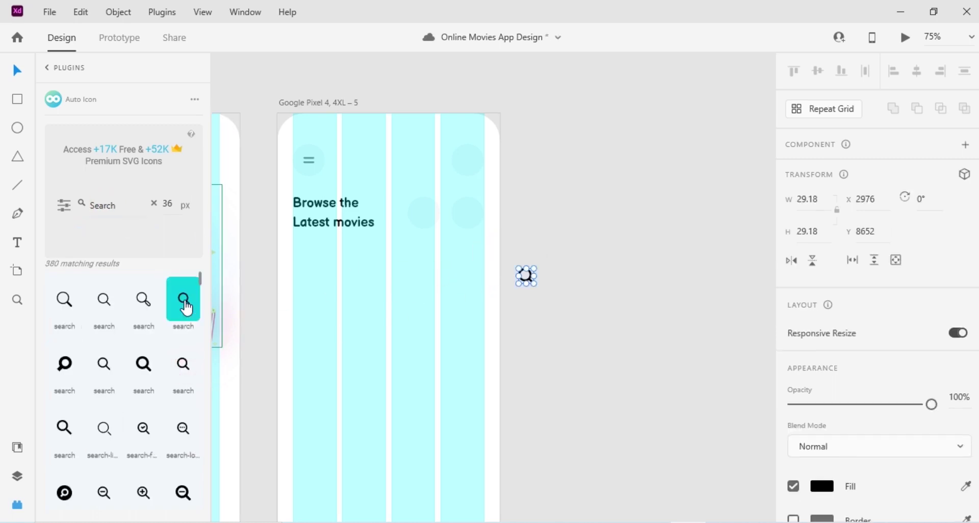
- Move the magnifier icon onto the circle nearest the heading and resize it to 22
key(z)
click(555, 279)
click(14, 71)
drag(607, 359, 468, 263)
text(22)
key(Return)
- Centre the magnifier icon within its circle using the Singari alignment plugin
shift+click(430, 285)
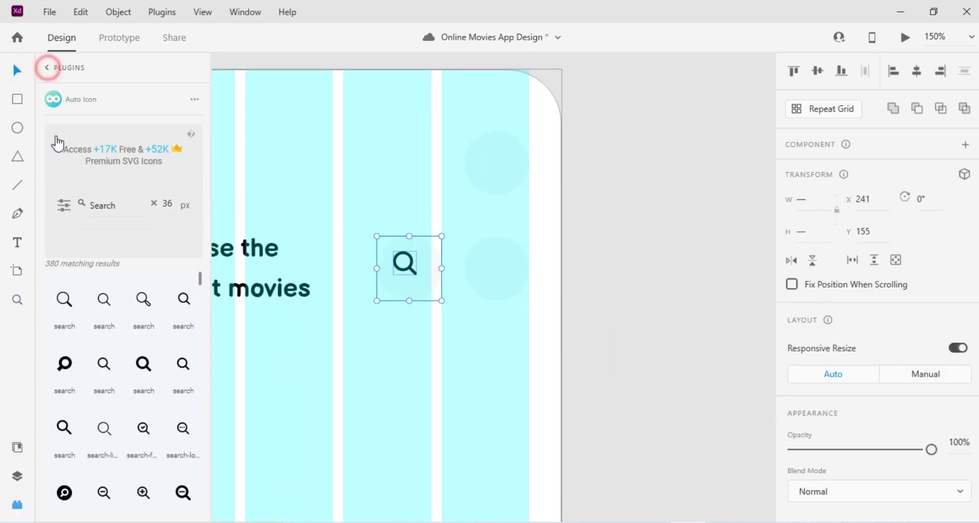
click(118, 434)
click(166, 435)
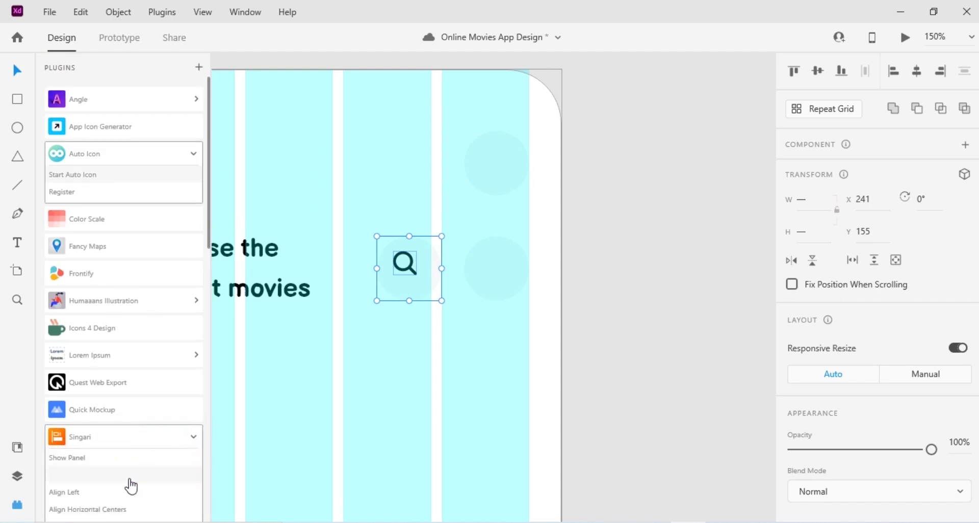
scroll(136, 438, down, 4)
click(124, 375)
click(619, 306)
- Draw a short horizontal line with the Pen tool inside the circle next to the magnifier
drag(555, 263, 591, 274)
scroll(570, 252, up, 3)
drag(474, 249, 441, 251)
click(18, 213)
click(424, 266)
click(476, 266)
click(18, 70)
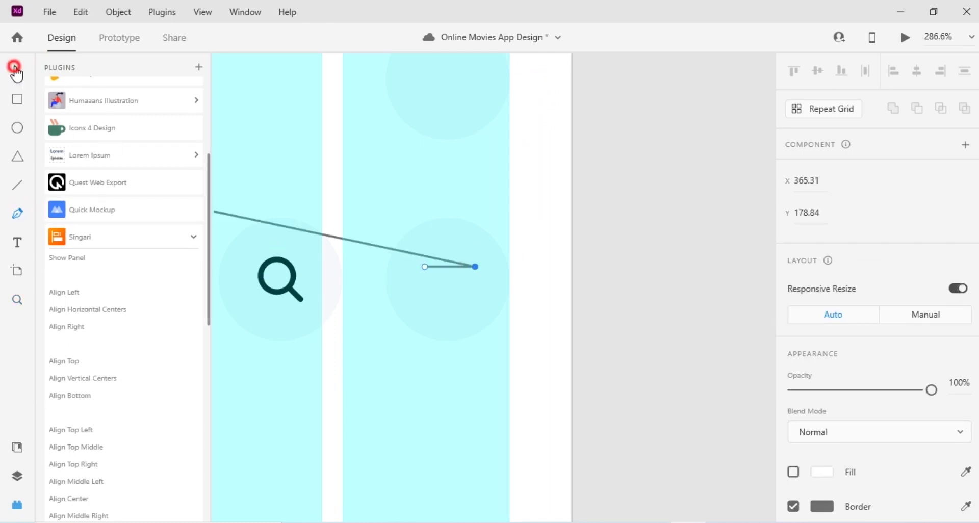
click(462, 266)
scroll(840, 386, down, 4)
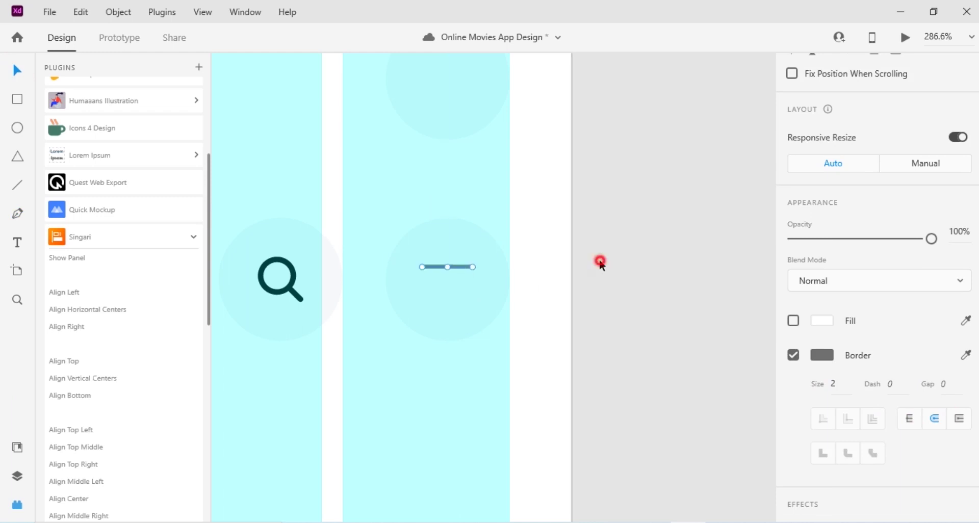
- Draw a small circle on the short line as a slider knob and adjust its border size
key(e)
mouse_move(433, 266)
mouse_down()
mouse_move(425, 259)
mouse_move(440, 281)
mouse_move(440, 269)
mouse_move(452, 275)
mouse_up()
scroll(435, 263, up, 5)
scroll(866, 367, down, 4)
click(842, 392)
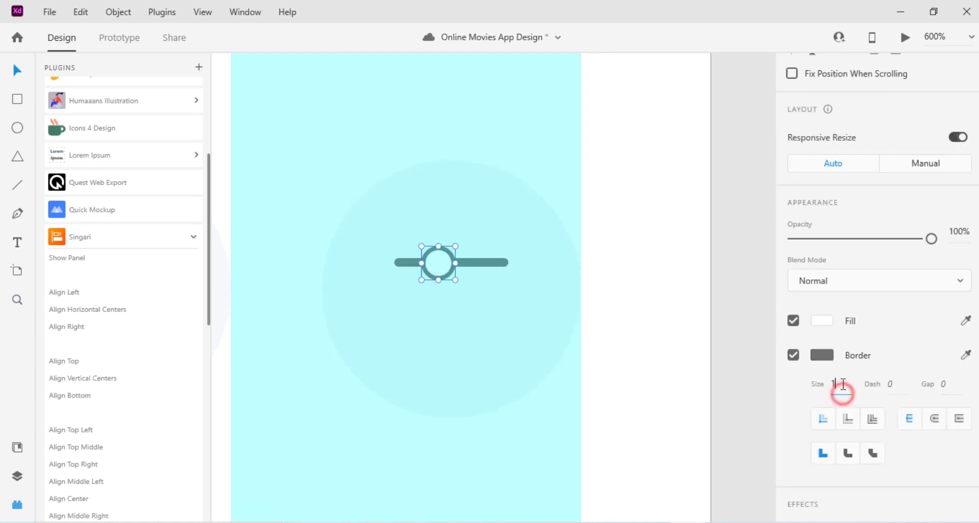
- Combine the small circle and the line into one slider shape with the Add operation
shift+click(471, 263)
scroll(867, 117, up, 4)
click(893, 107)
click(765, 209)
key(z)
alt+click(476, 259)
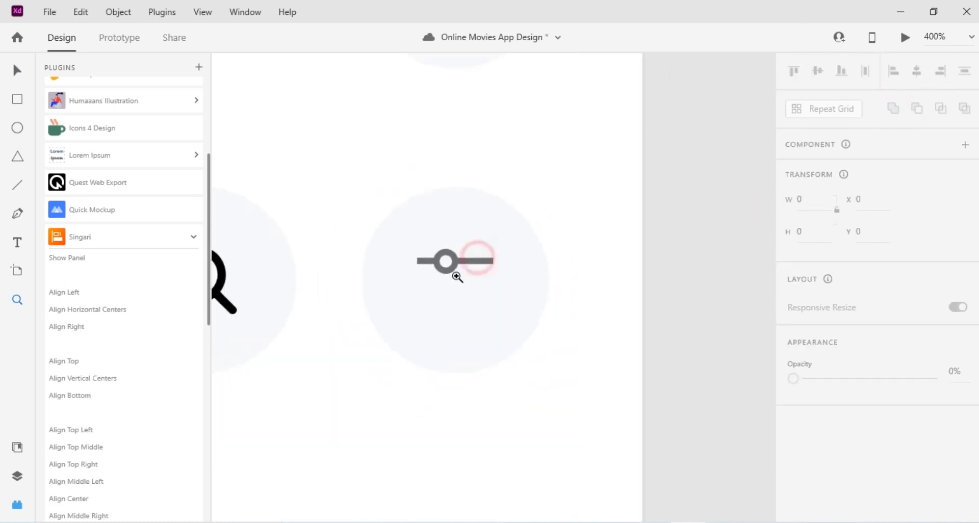
- Duplicate the slider shape just below the original, flip the copy horizontally and adjust its knob position
click(16, 72)
click(455, 263)
key(alt)
drag(455, 261, 457, 291)
click(790, 260)
double_click(474, 294)
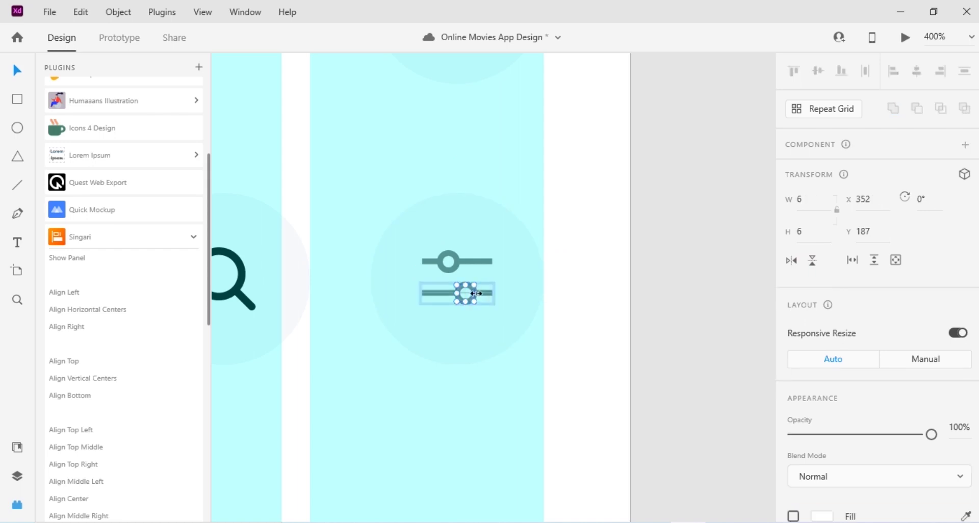
- Centre the two-slider filter icon vertically within its circle using the Singari plugin
click(468, 262)
shift+click(460, 320)
click(82, 378)
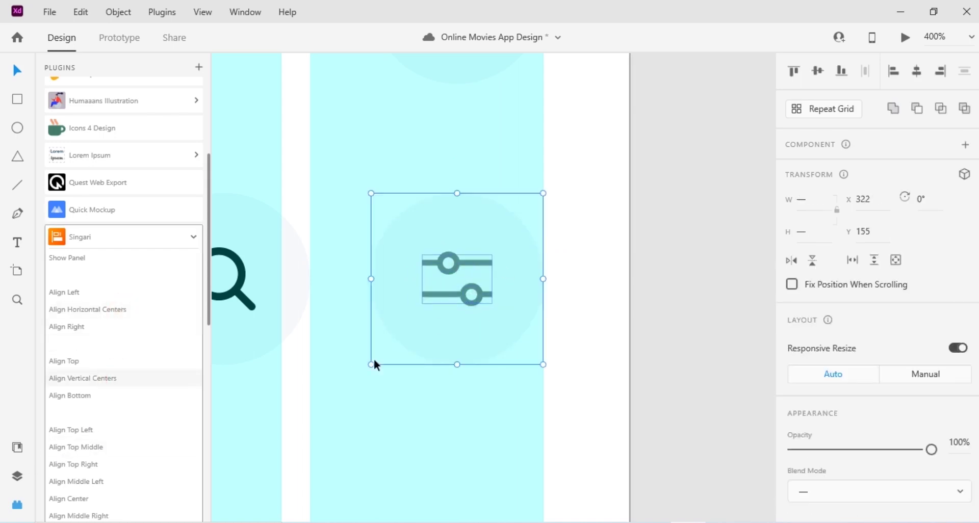
- Add the text "Genres" below the heading, aligned with the first grid column at X 28
scroll(643, 249, down, 5)
scroll(636, 256, up, 1)
drag(599, 268, 503, 245)
key(v)
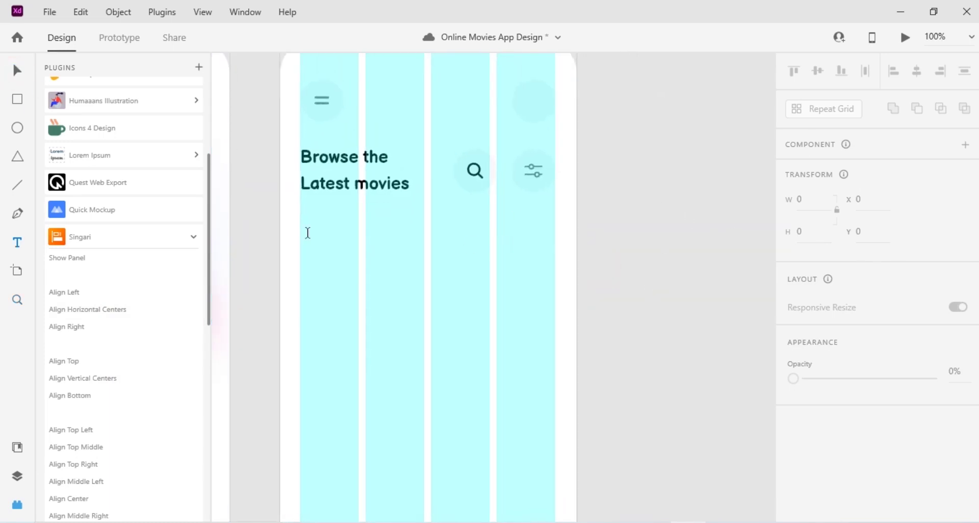
text(Genres)
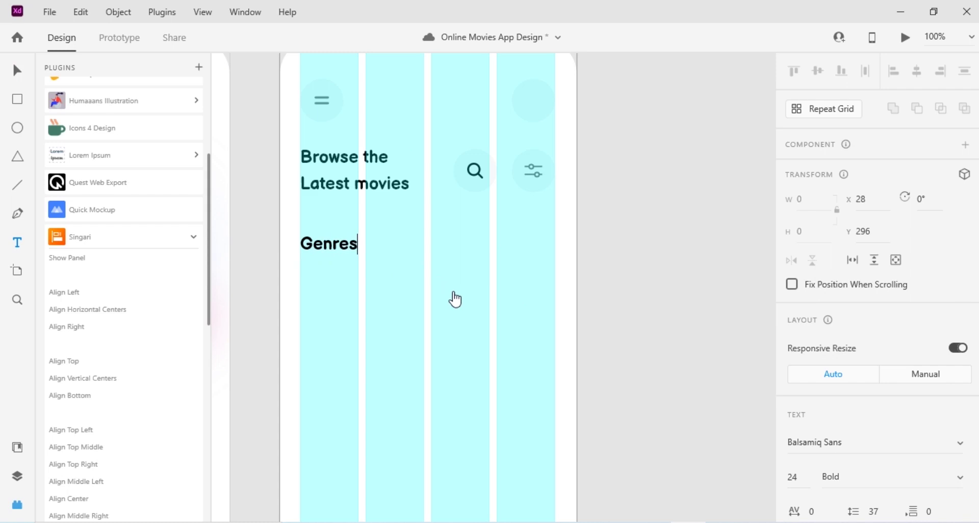
click(17, 71)
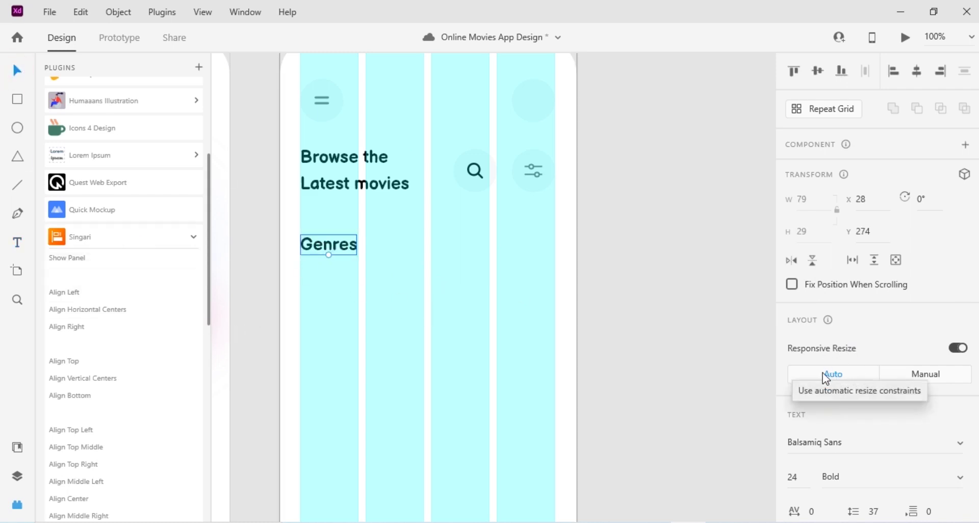
- Set the "Genres" label's font size to 16 and nudge it upward closer to the heading
scroll(814, 379, down, 3)
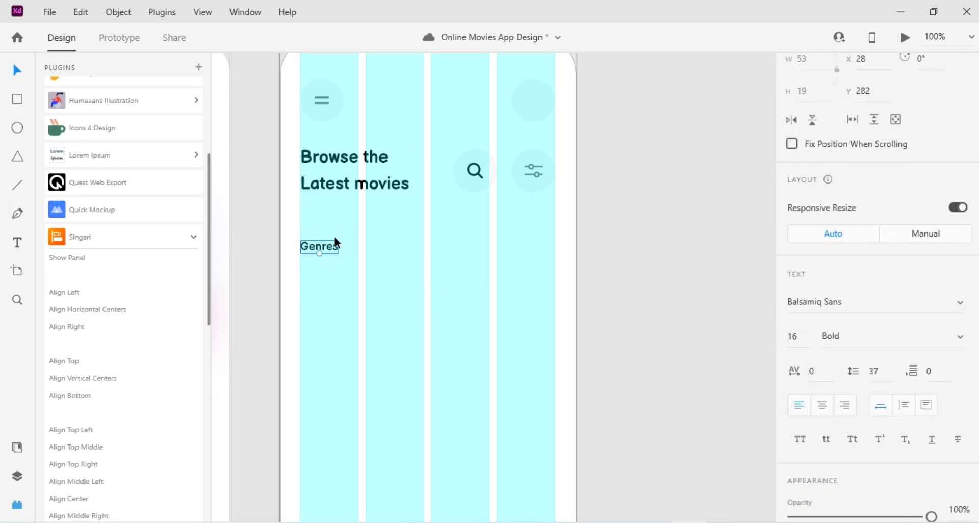
key(shift+Up)
key(shift+Up)
key(Up)
key(Up)
click(607, 242)
- Draw a small circle at the outer edge of the fourth grid column, level with the "Genres" label
drag(607, 242, 588, 279)
click(18, 127)
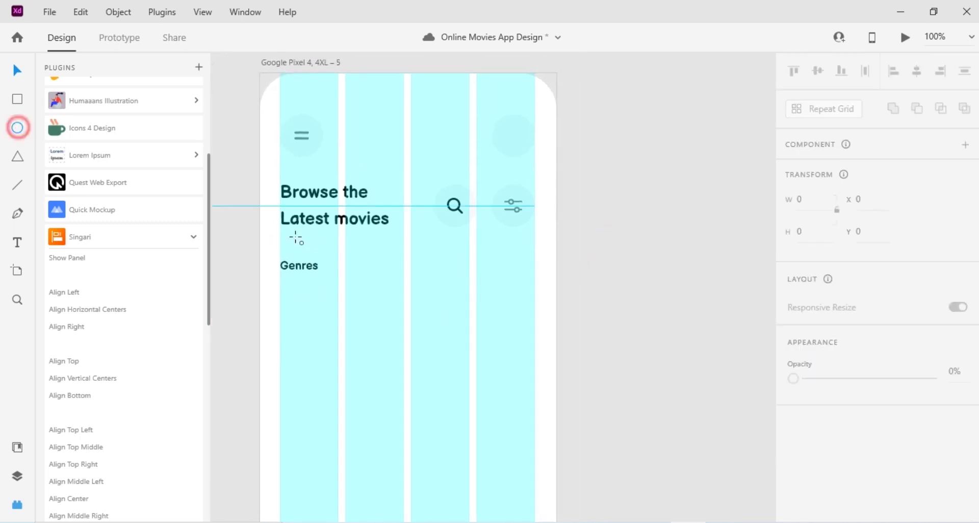
drag(516, 266, 305, 249)
click(17, 71)
- Align the small circle and the "Genres" label on their vertical middles and nudge slightly down
shift+click(315, 269)
click(817, 70)
click(632, 239)
key(Down)
key(Down)
click(594, 271)
- Search the Auto Icon plugin for "Arrow" and place a right-pointing chevron inside the small circle
key(z)
click(531, 266)
click(532, 266)
click(531, 267)
click(14, 74)
scroll(100, 155, up, 3)
click(112, 153)
click(146, 176)
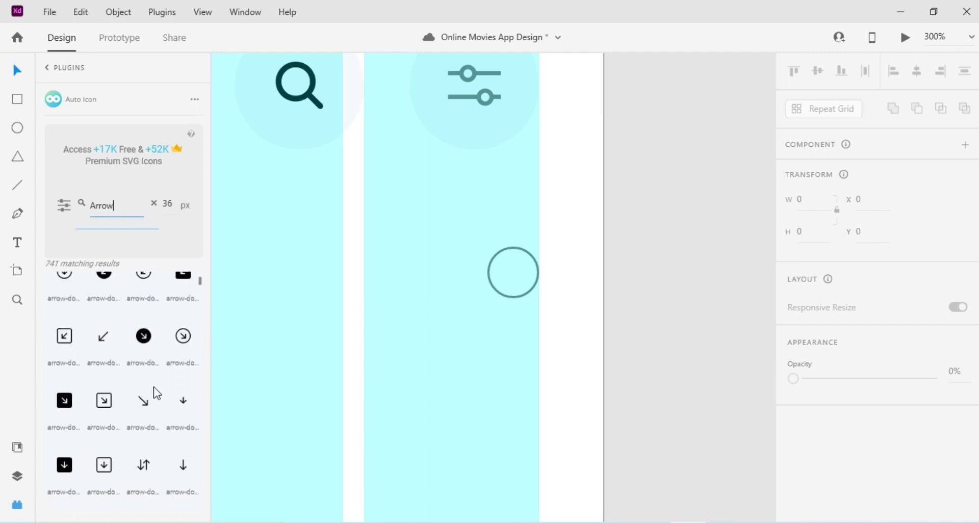
scroll(158, 378, down, 10)
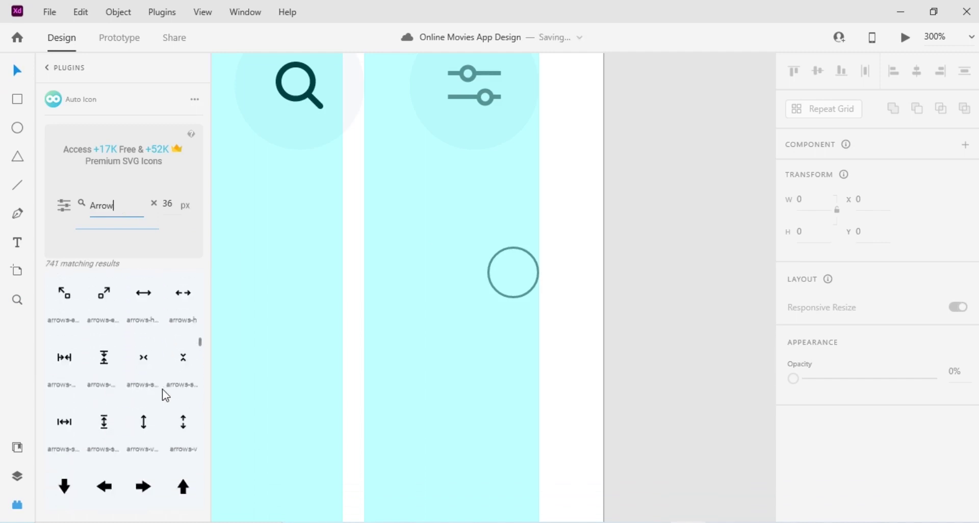
drag(172, 392, 514, 269)
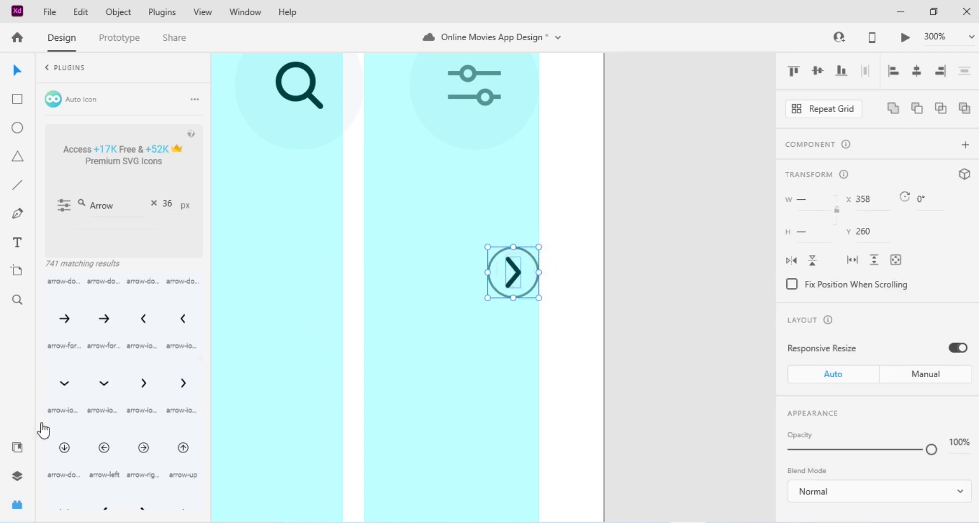
- Fill the small circle beside the "Genres" label with #F6F8FA and remove its border
click(17, 447)
click(63, 249)
scroll(867, 455, down, 4)
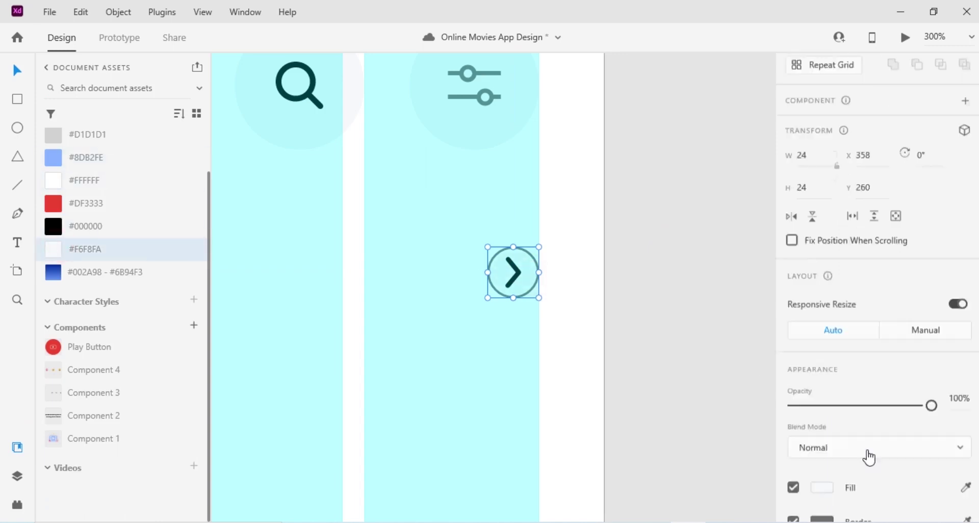
click(792, 355)
- Centre the chevron in the small circle horizontally and vertically using the Singari plugin's alignment commands
click(541, 286)
drag(523, 278, 516, 272)
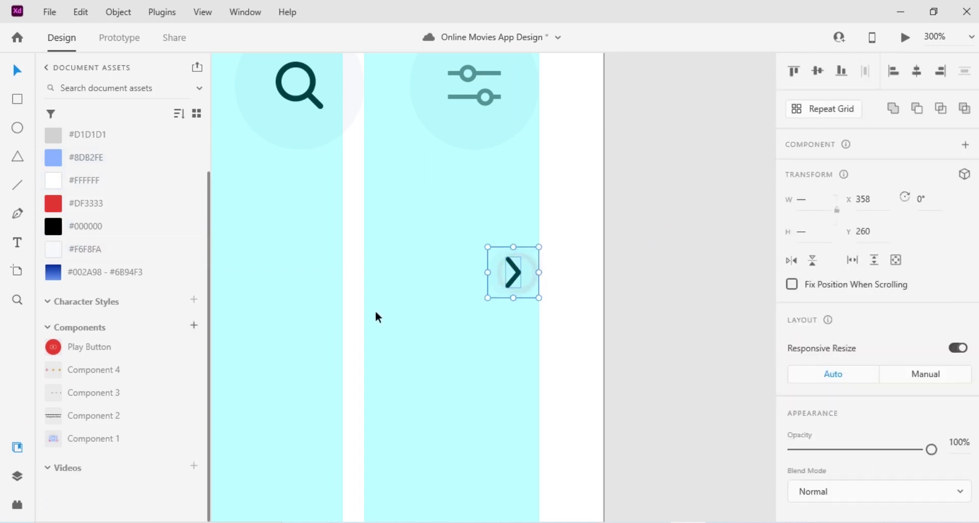
click(14, 504)
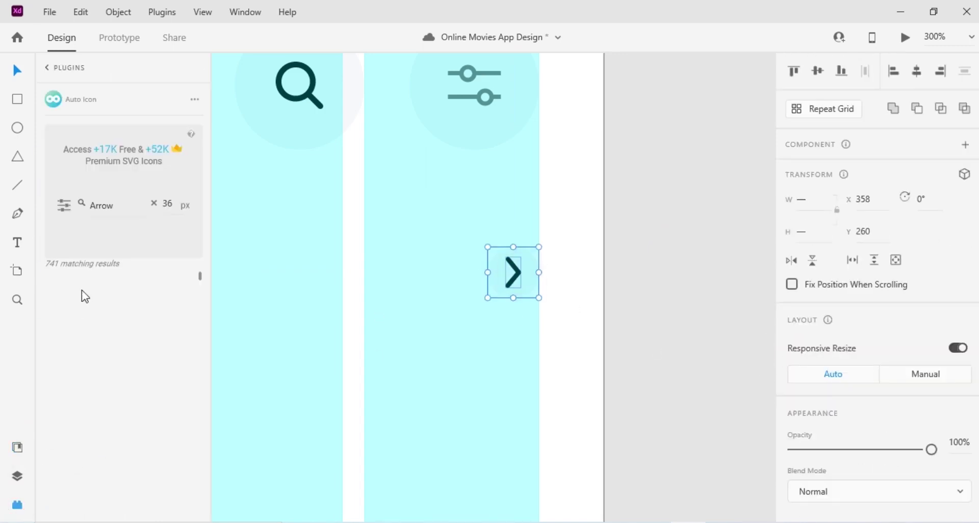
click(46, 69)
scroll(122, 436, down, 3)
click(120, 377)
click(104, 443)
key(z)
alt+click(646, 237)
alt+click(646, 236)
drag(572, 265, 637, 295)
click(26, 76)
click(272, 289)
shift+click(643, 294)
click(708, 312)
key(z)
alt+click(706, 291)
drag(707, 293, 633, 274)
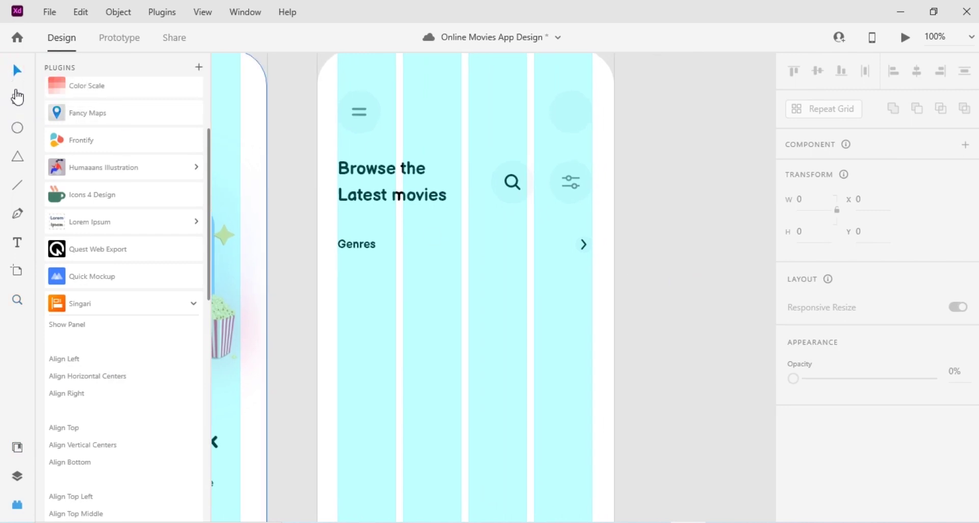
alt+click(551, 251)
click(18, 73)
drag(436, 271, 461, 256)
- Draw a rectangle below the "Genres" label at the first grid column, with width 107 and height 154
key(z)
scroll(447, 255, down, 2)
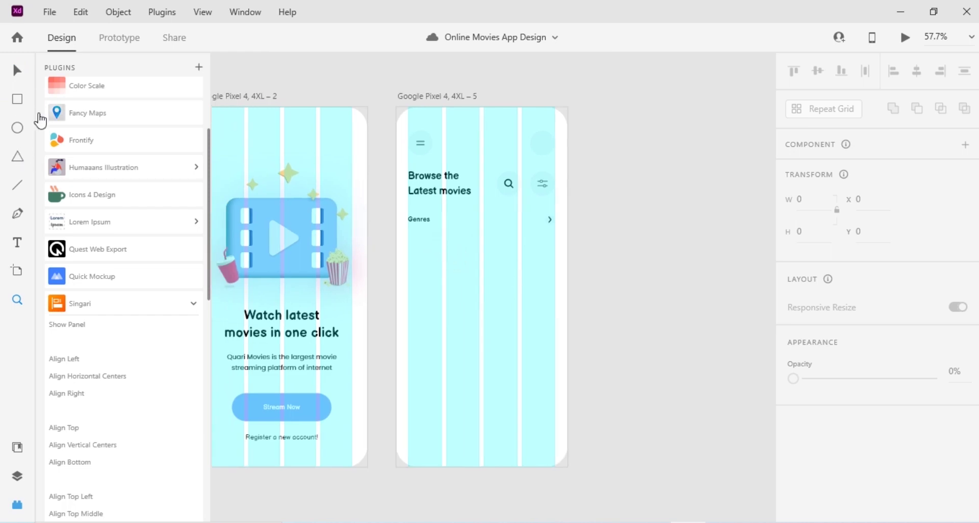
double_click(432, 258)
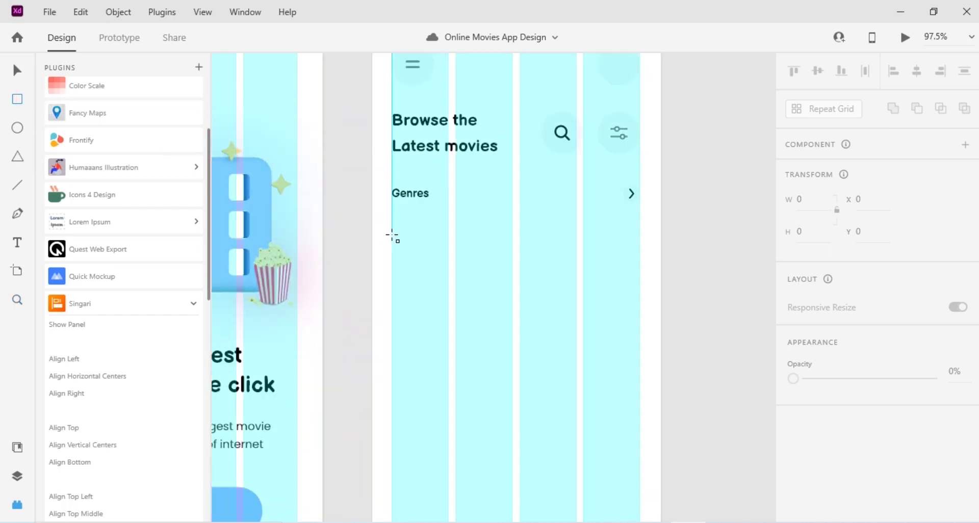
drag(391, 235, 403, 242)
drag(489, 359, 489, 364)
click(17, 71)
click(788, 209)
text(107)
key(Tab)
text(154)
key(Return)
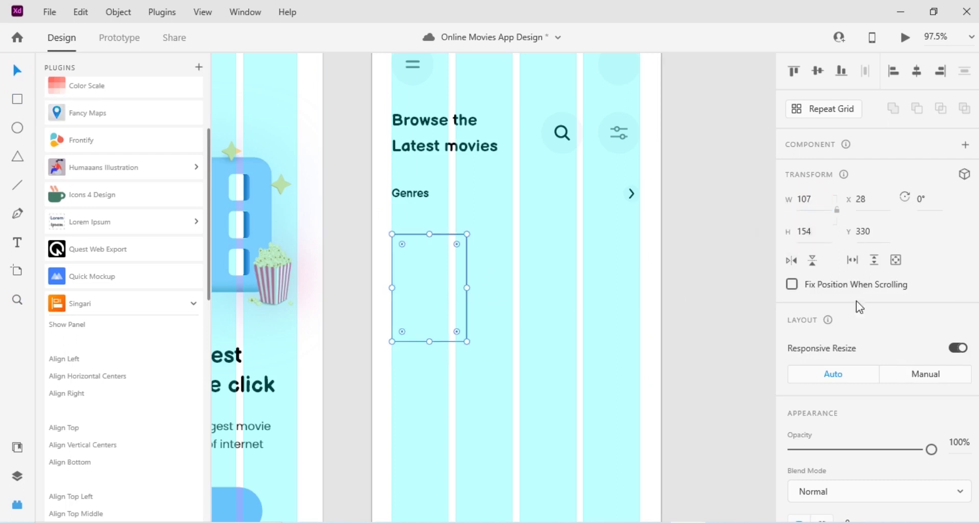
- Set the rectangle's corner radius to 11 and nudge it up to Y 311
scroll(859, 386, down, 3)
key(Return)
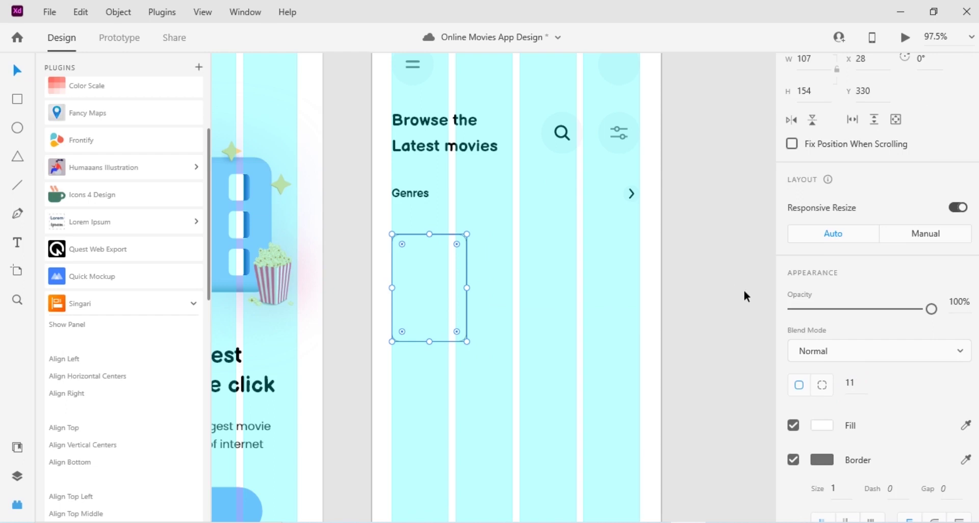
key(alt)
key(Up)
key(Up)
key(Up)
key(Up)
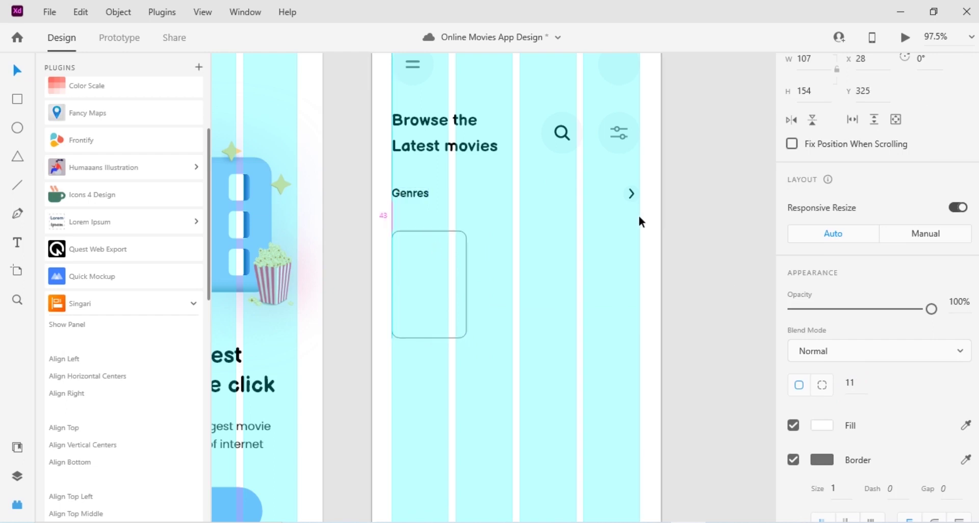
key(Down)
key(Down)
key(Down)
key(Down)
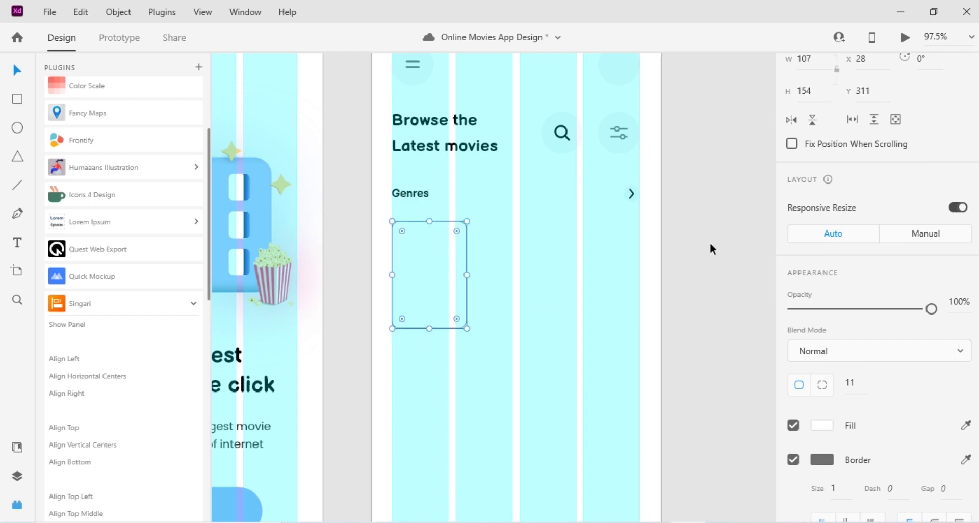
- Duplicate the rounded card twice to form a row of three ending at the fourth grid column's outer edge
key(ctrl+r)
drag(433, 264, 609, 274)
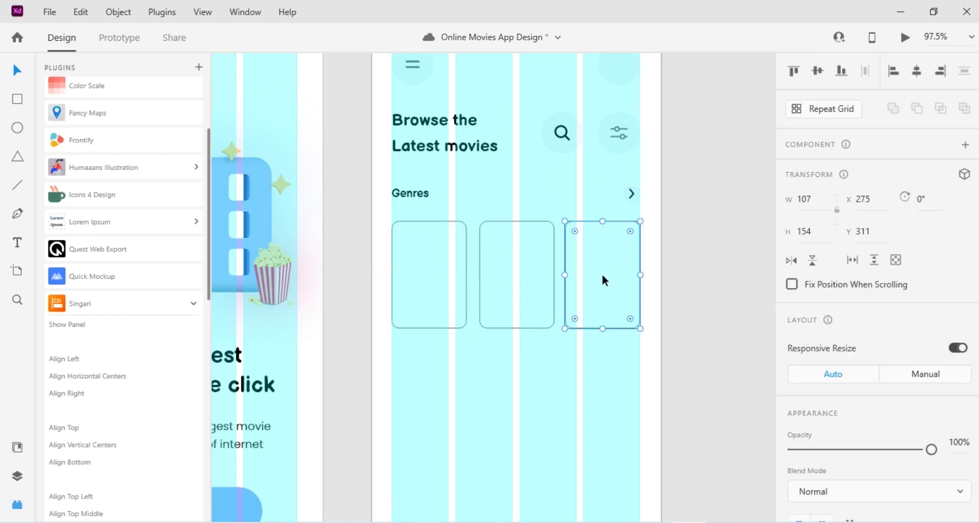
key(z)
drag(710, 254, 405, 423)
alt+click(479, 270)
- Group the three cards into a horizontal stack with 16 spacing and check the gaps between them
click(17, 70)
click(475, 220)
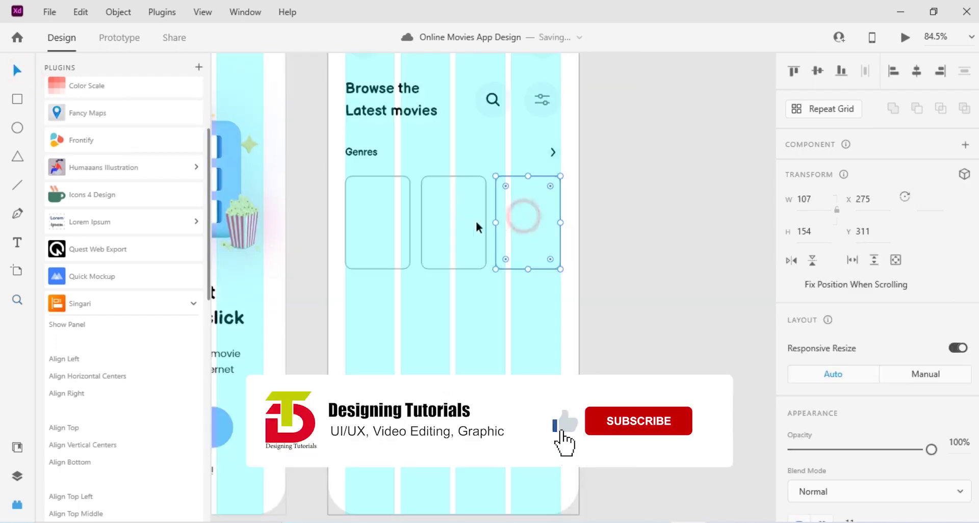
shift+click(530, 228)
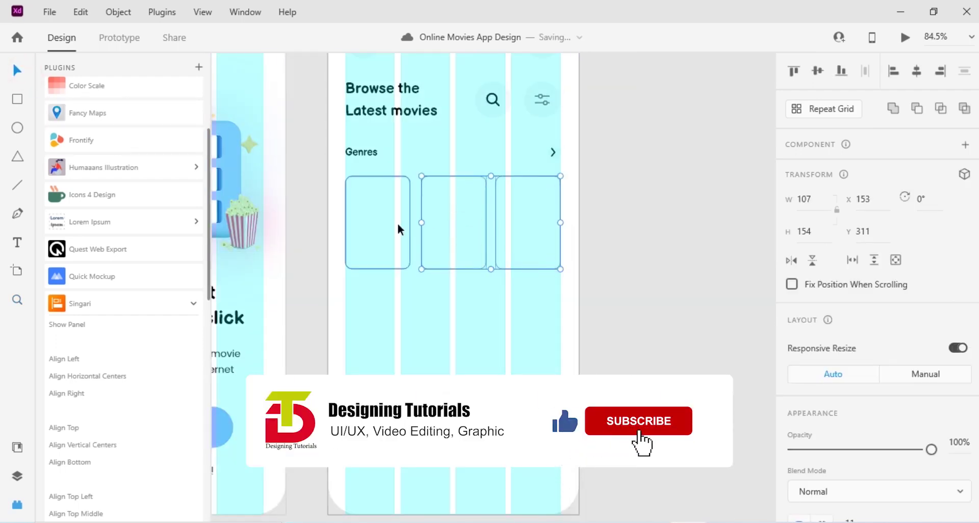
shift+click(397, 224)
scroll(885, 400, down, 7)
scroll(817, 347, up, 3)
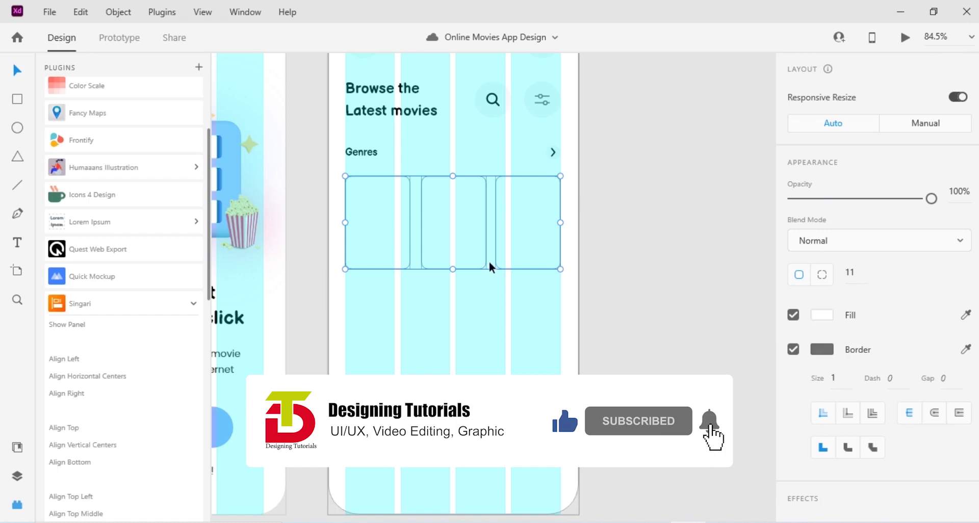
key(ctrl+g)
click(793, 172)
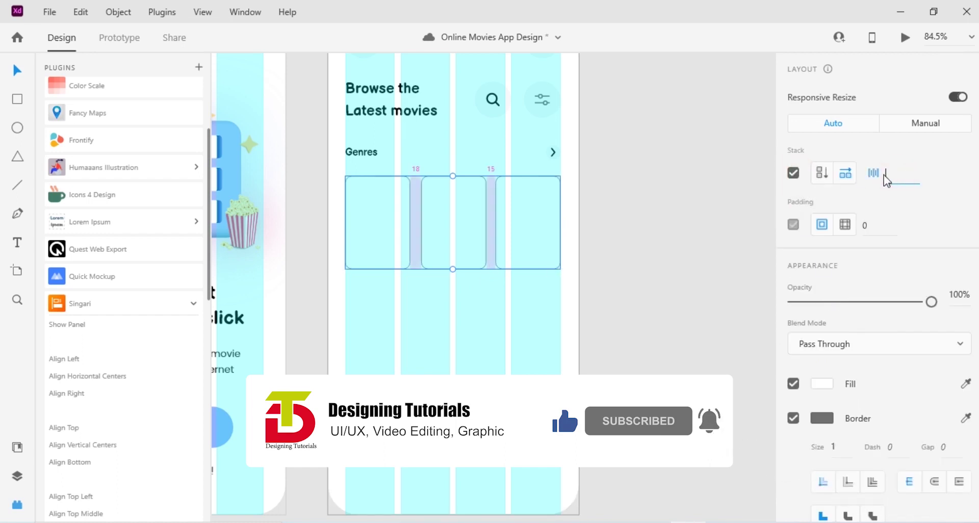
click(882, 176)
text(16)
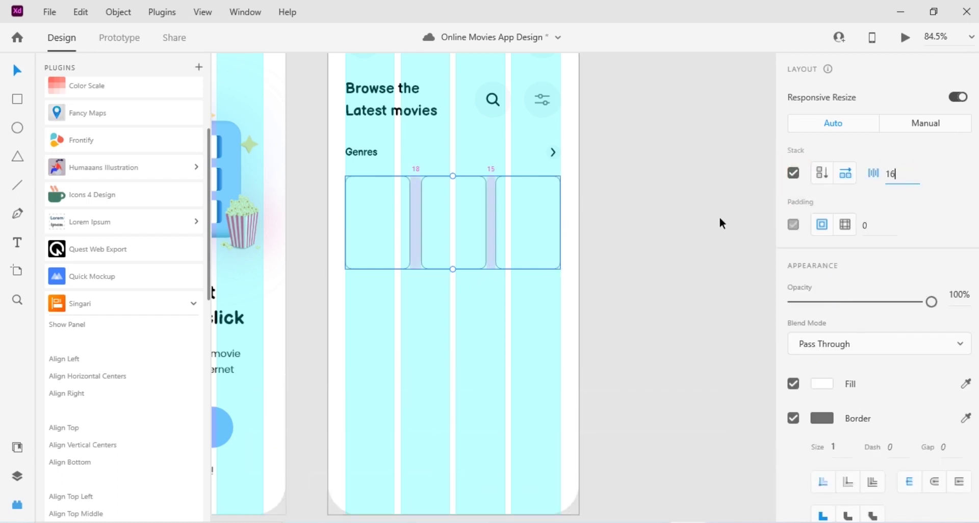
key(Return)
double_click(471, 223)
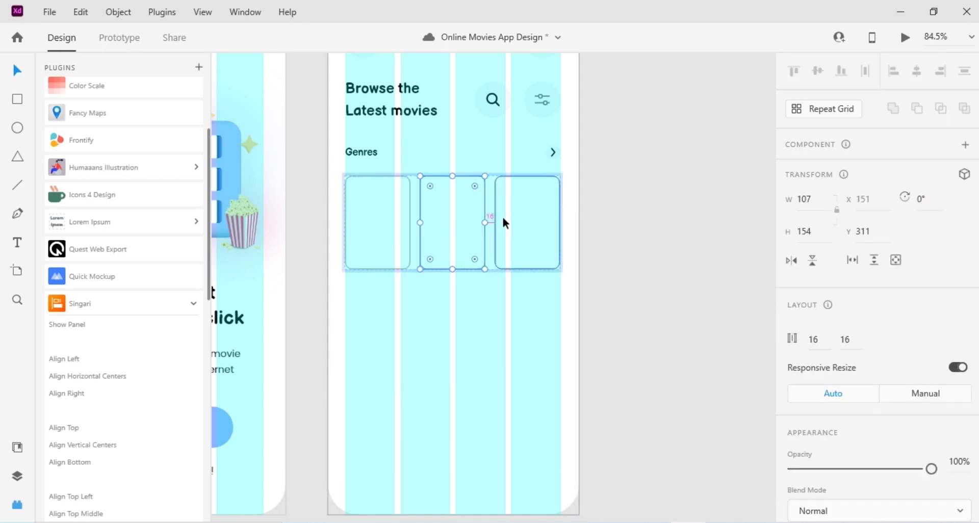
double_click(400, 215)
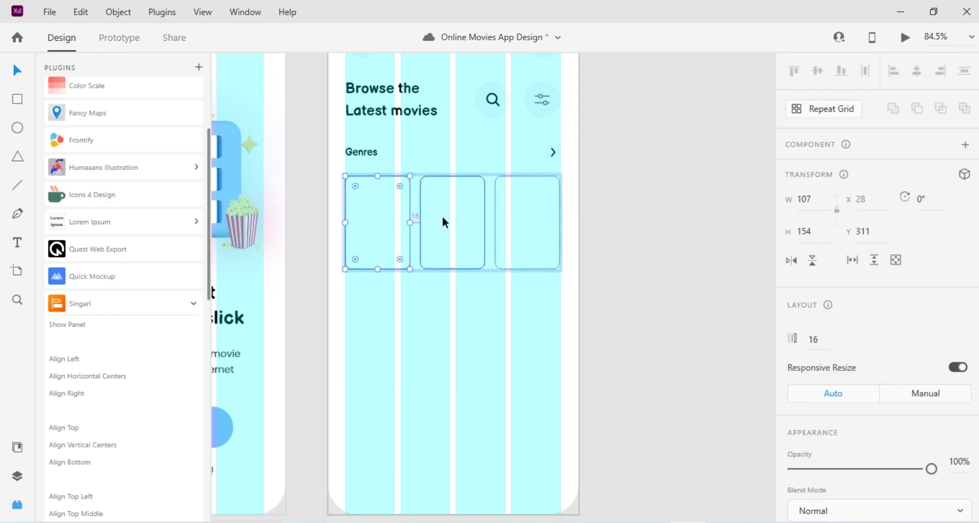
- Remove the border from the card group and fill it with #F6F8FA
click(615, 324)
key(z)
click(505, 306)
drag(421, 264, 399, 333)
click(14, 68)
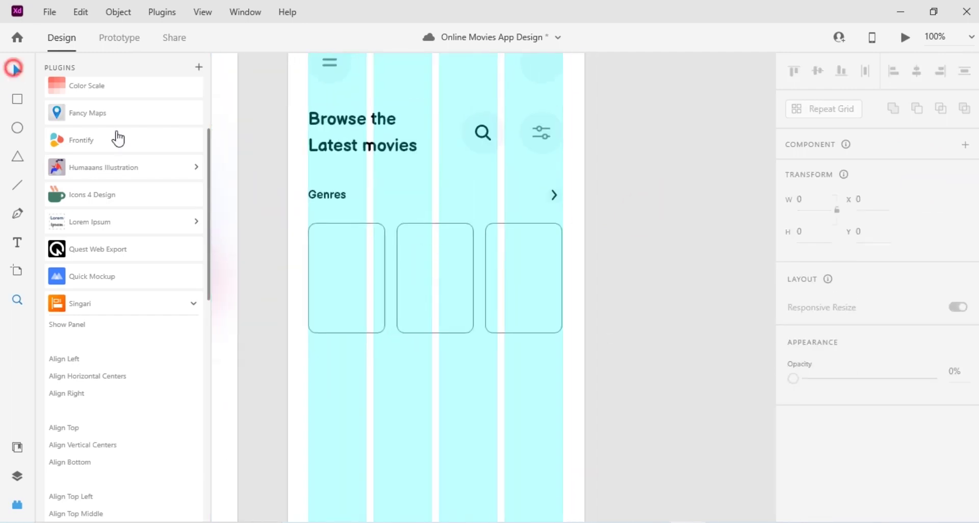
scroll(811, 418, down, 4)
click(793, 457)
click(822, 425)
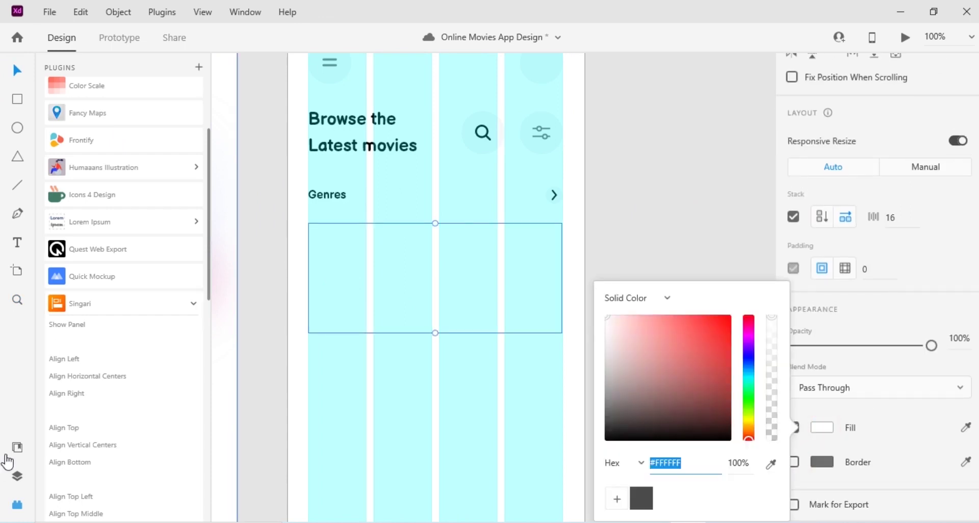
click(17, 447)
click(56, 249)
click(630, 269)
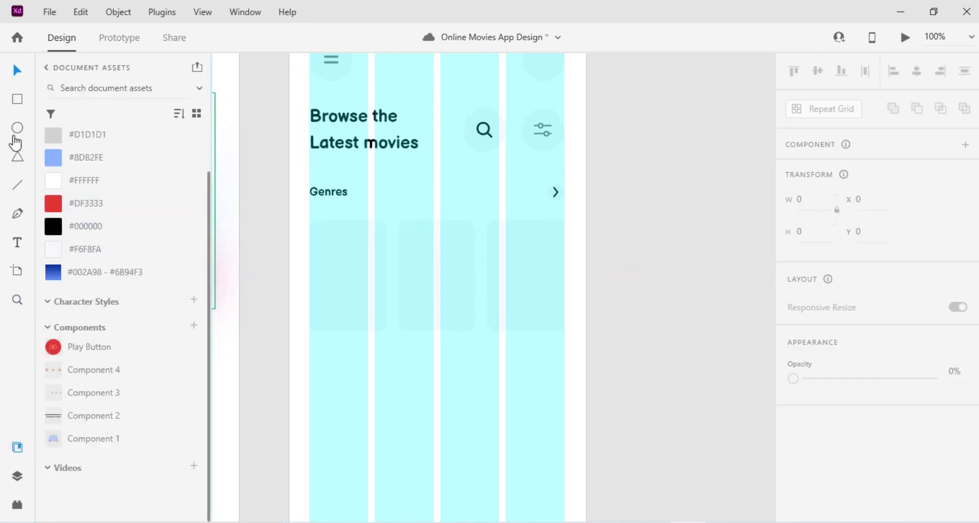
- Preview the browse screen to examine the header and the three genre cards, and close the preview
drag(344, 240, 328, 280)
click(16, 71)
click(337, 96)
click(338, 96)
click(905, 37)
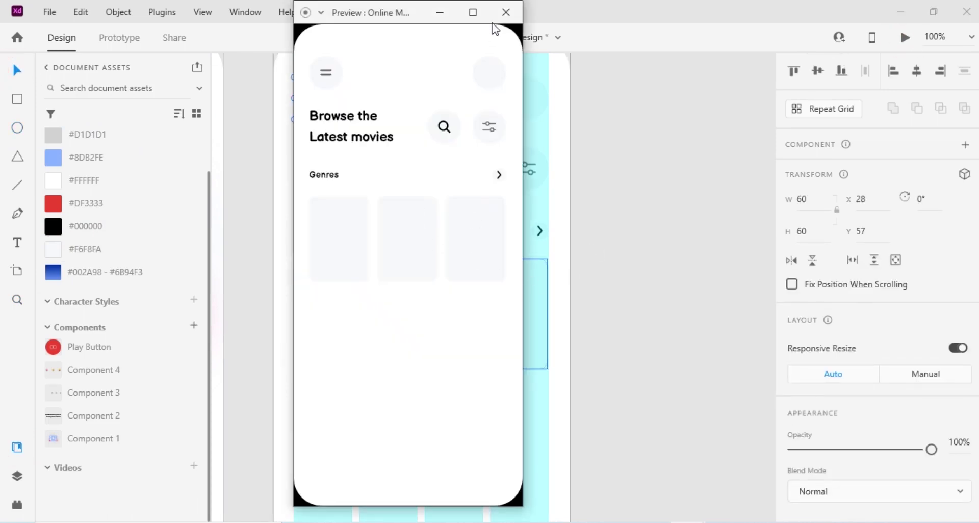
click(505, 12)
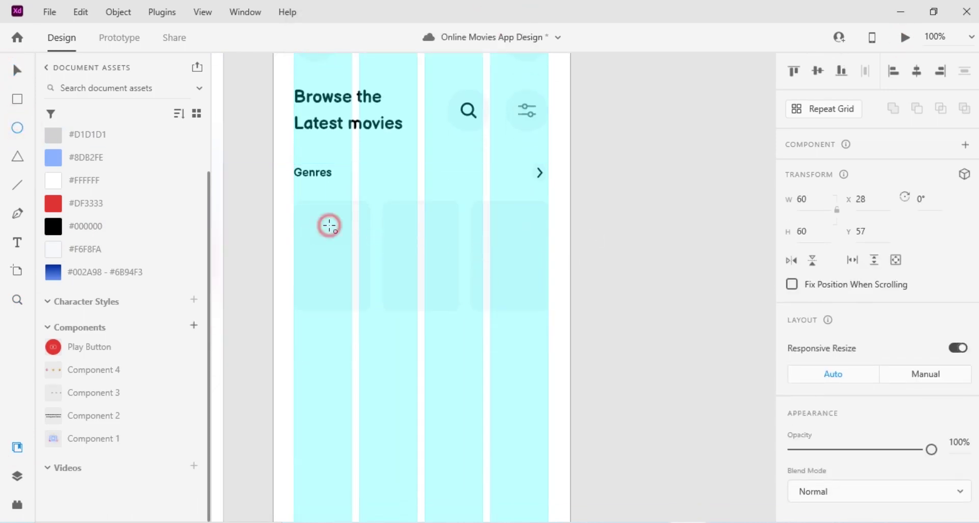
- Draw a circle about 46 px wide in the upper part of the first genre card
mouse_move(332, 223)
mouse_down()
mouse_move(348, 239)
mouse_move(326, 233)
mouse_up()
click(17, 70)
- Try to align the circle horizontally with the first card while the cards are still grouped
shift+click(332, 268)
click(915, 71)
mouse_move(425, 232)
mouse_down()
mouse_move(359, 232)
mouse_move(423, 232)
mouse_up()
click(651, 236)
key(ctrl+z)
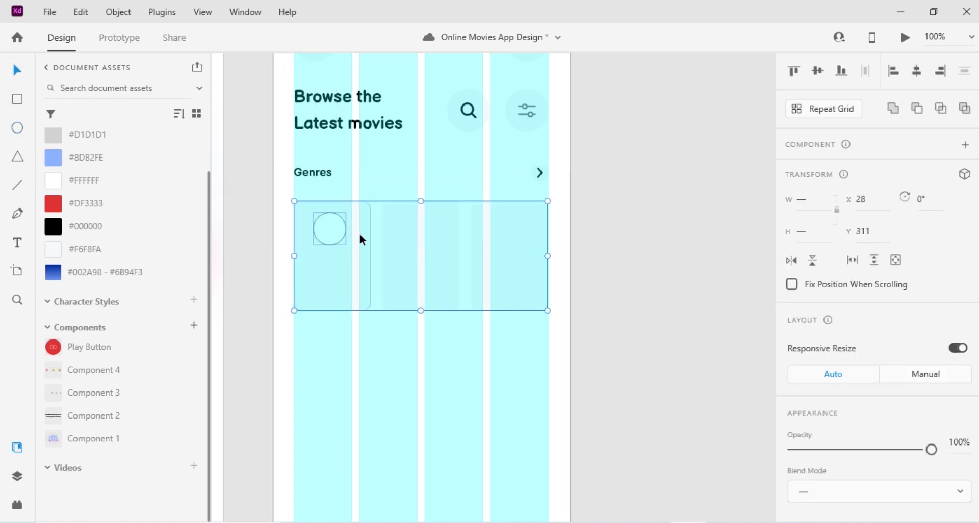
double_click(359, 232)
shift+click(345, 234)
click(917, 71)
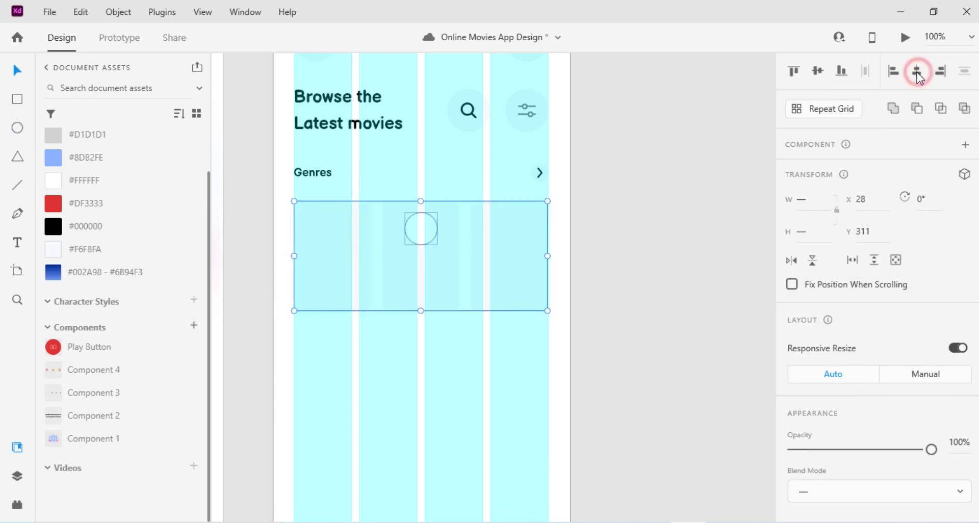
double_click(349, 255)
shift+click(428, 236)
double_click(354, 237)
shift+click(414, 230)
- Ungroup the cards, move the circle back onto the first card and centre it horizontally there
right_click(331, 244)
click(356, 249)
shift+click(421, 228)
click(916, 71)
key(ctrl+z)
click(684, 231)
drag(422, 227, 335, 228)
shift+click(337, 280)
click(916, 72)
- Resize the circle to 60 by 60 and centre it horizontally on the first card again
click(636, 170)
click(341, 221)
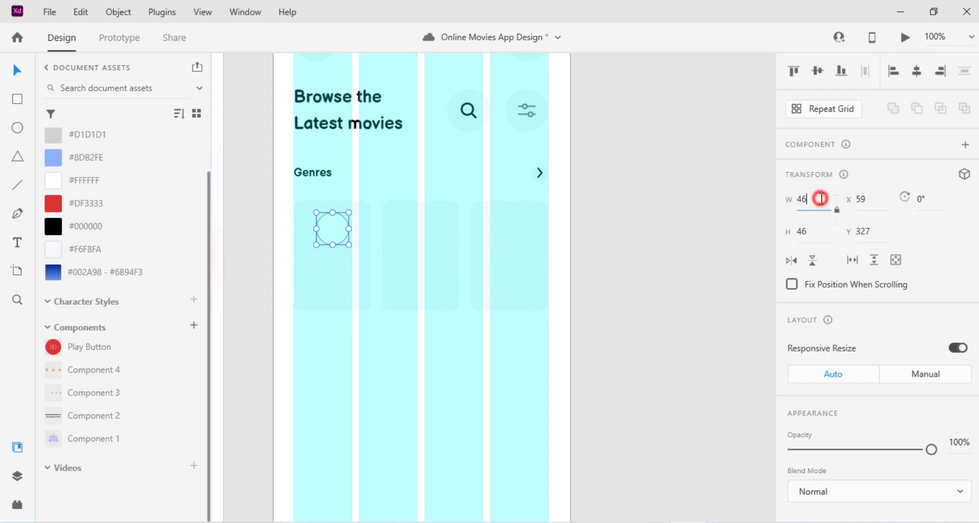
drag(337, 236, 329, 236)
shift+click(339, 306)
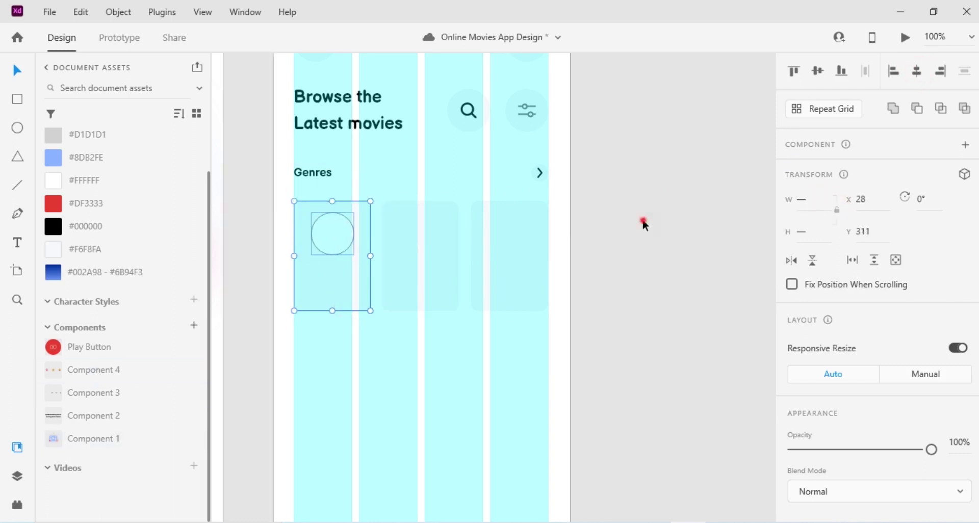
- Remove the circle's border and give it a white fill
click(341, 242)
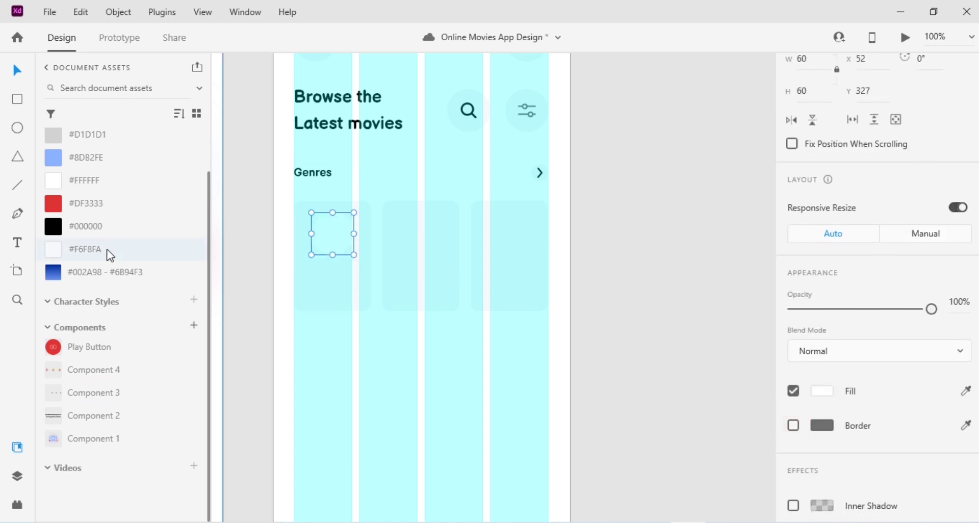
click(821, 391)
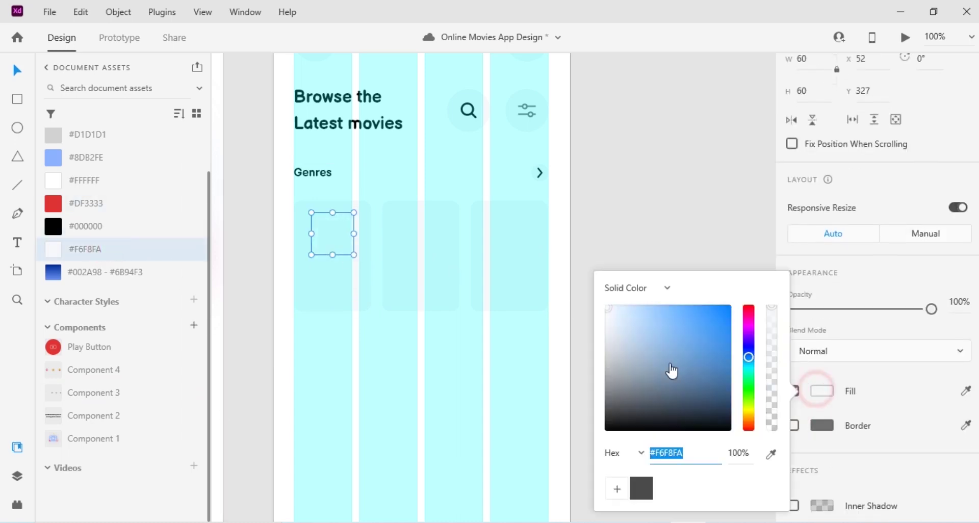
click(666, 171)
- Copy the white circle onto the second and third cards, centring each copy horizontally on its card
drag(331, 234, 513, 241)
shift+click(505, 281)
click(916, 72)
click(426, 238)
shift+click(428, 278)
click(674, 191)
- Hide the layout grid on the browse screen artboard
drag(503, 315, 541, 452)
click(354, 101)
scroll(793, 288, down, 4)
click(792, 285)
click(666, 311)
- Place an instance of Component 4 beside the artboard and break it apart into separate emoji icons
drag(637, 488, 616, 273)
drag(102, 370, 697, 200)
drag(698, 289, 555, 352)
right_click(579, 283)
click(590, 294)
click(562, 370)
- Move the heart emoji into the white circle on the first genre card
drag(572, 287, 340, 259)
drag(356, 310, 576, 418)
drag(561, 365, 434, 341)
scroll(601, 343, right, 4)
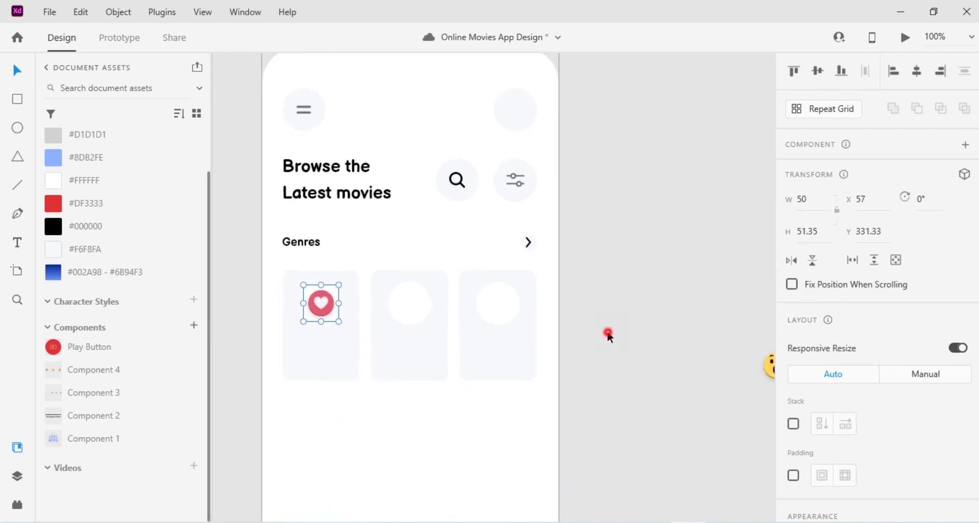
- Move the surprised emoji into the second card's circle and align their centres with the Singari plugin
drag(768, 363, 391, 304)
click(18, 505)
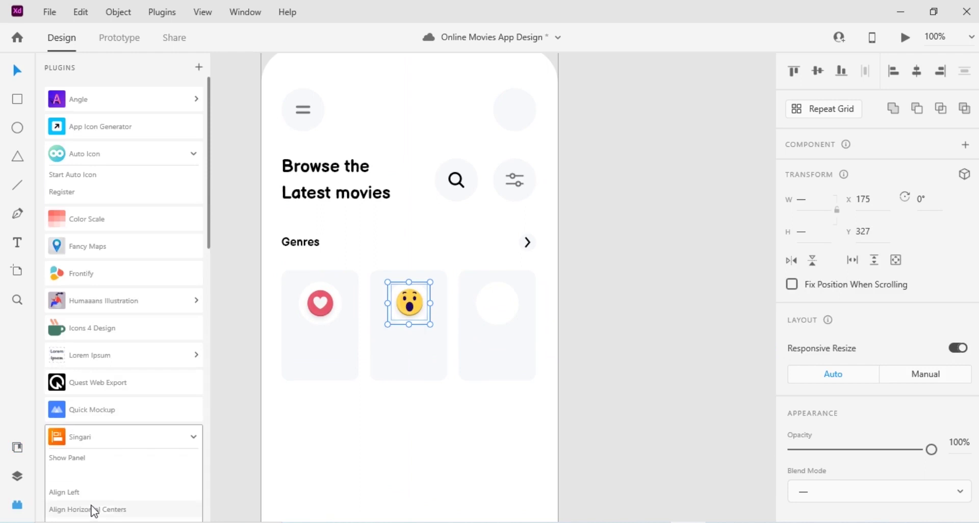
scroll(102, 438, down, 5)
click(591, 275)
- Move the laughing emoji into the third card's circle and align their horizontal centres with the Singari plugin
drag(601, 434, 482, 358)
drag(746, 289, 378, 227)
drag(480, 247, 653, 259)
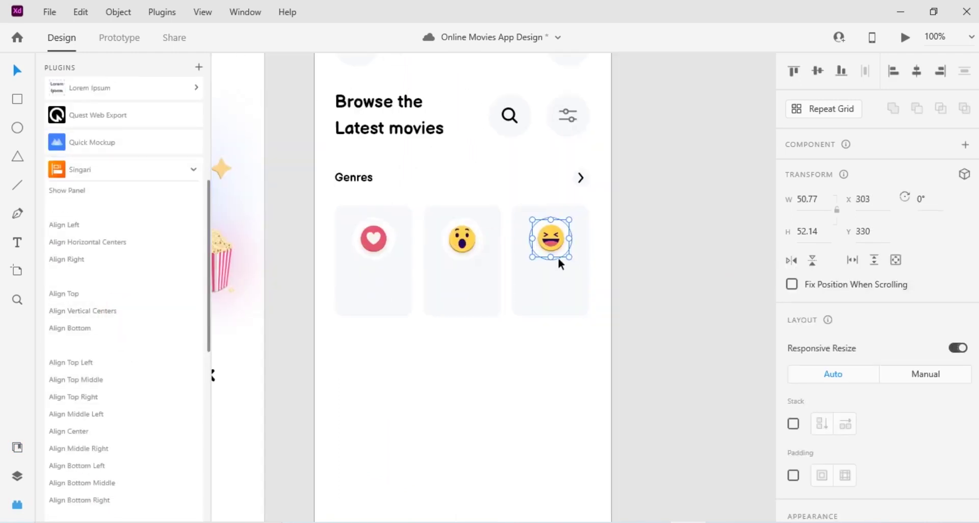
shift+click(558, 257)
click(122, 247)
click(662, 222)
- Add the text "Romantic" below the heart emoji in font size 12 with Regular weight
drag(615, 278, 663, 317)
key(t)
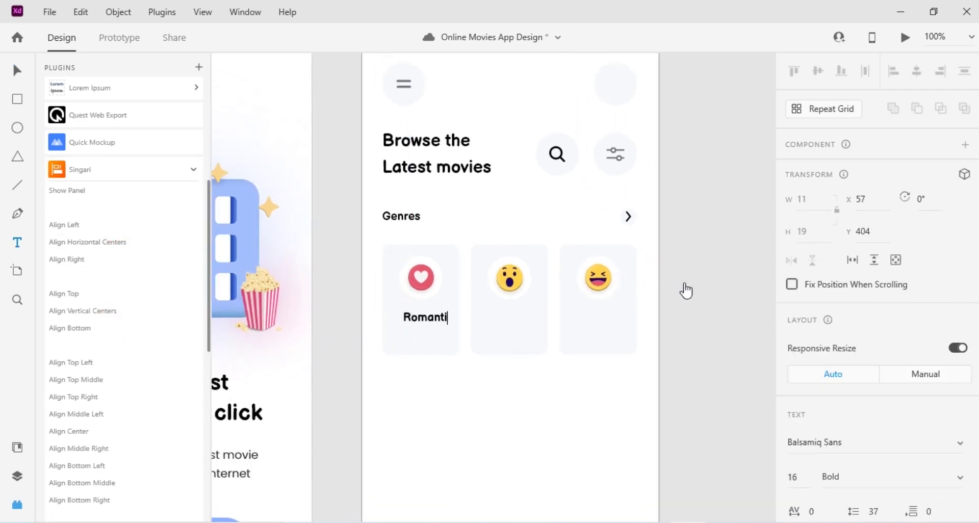
click(18, 71)
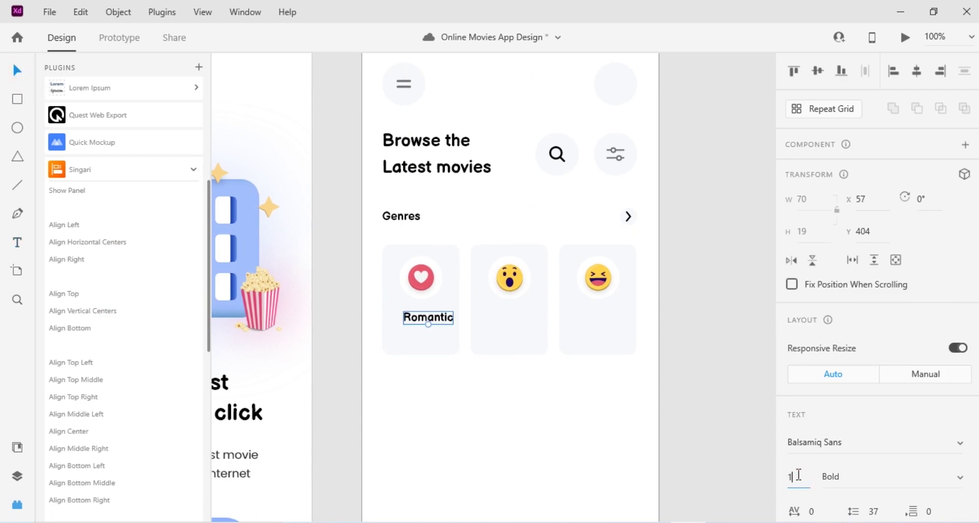
click(885, 479)
text(Regular)
key(Return)
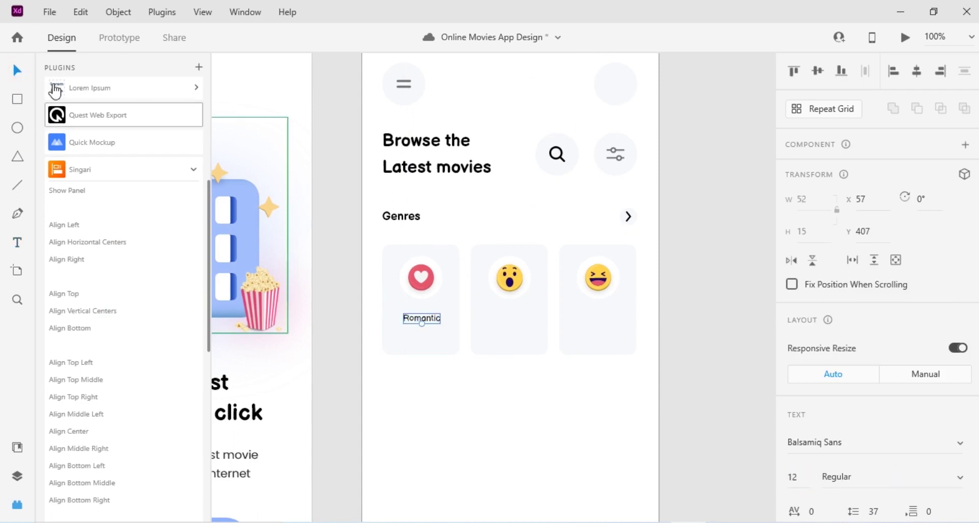
- Duplicate the "Romantic" label onto the second and third genre cards and centre each copy horizontally on its card
drag(426, 321, 607, 334)
shift+click(609, 341)
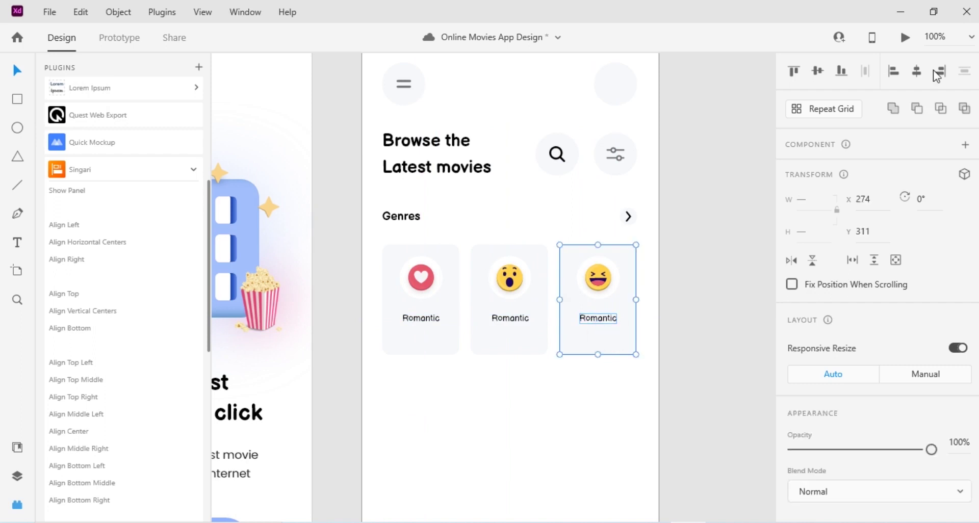
click(666, 310)
click(512, 319)
shift+click(519, 333)
click(916, 71)
click(721, 290)
- Try the Bold weight on the three genre card labels, and undo it
click(420, 318)
shift+click(500, 316)
shift+click(590, 321)
scroll(866, 204, down, 4)
key(Return)
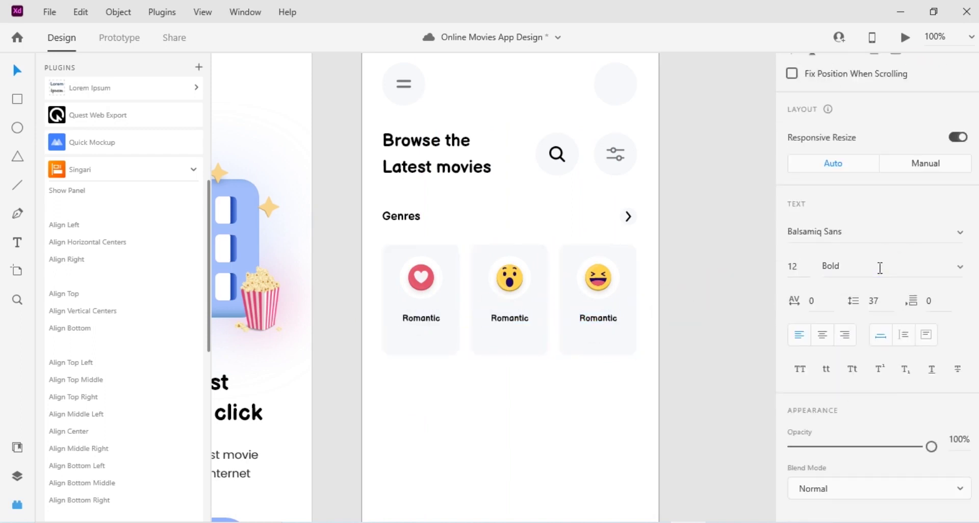
click(704, 310)
key(ctrl+z)
- Change the second card's label to "Horror" and the third's to "Comedy", centring the Comedy label on its card
double_click(514, 320)
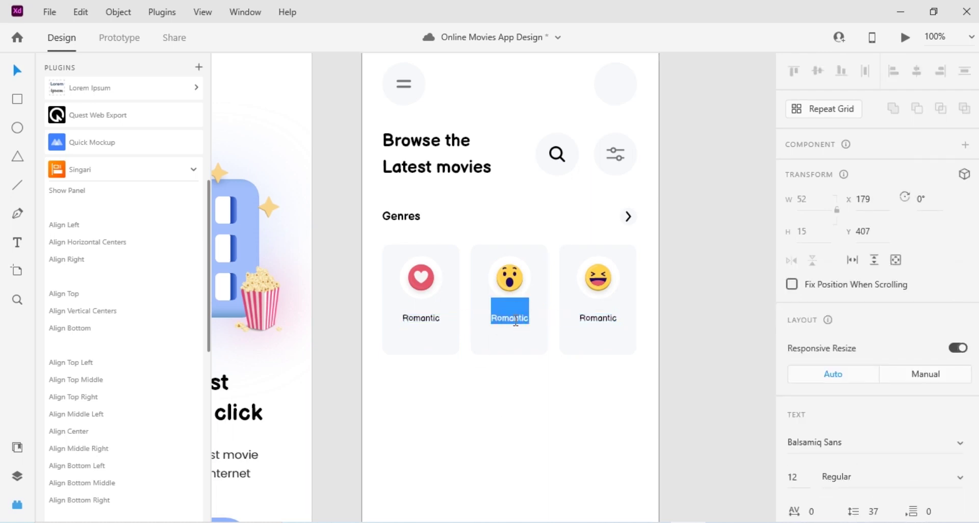
text(Horror)
key(Escape)
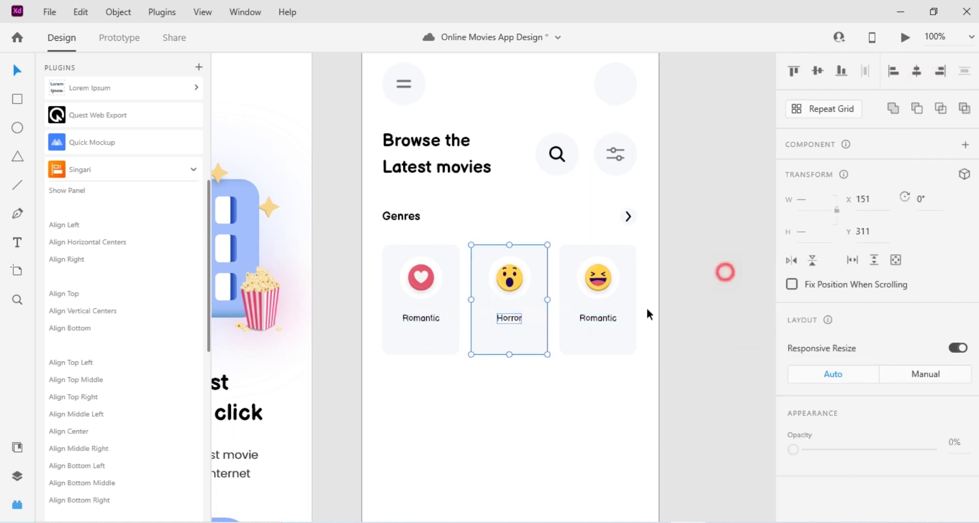
double_click(597, 317)
text(Come)
key(Escape)
shift+click(620, 301)
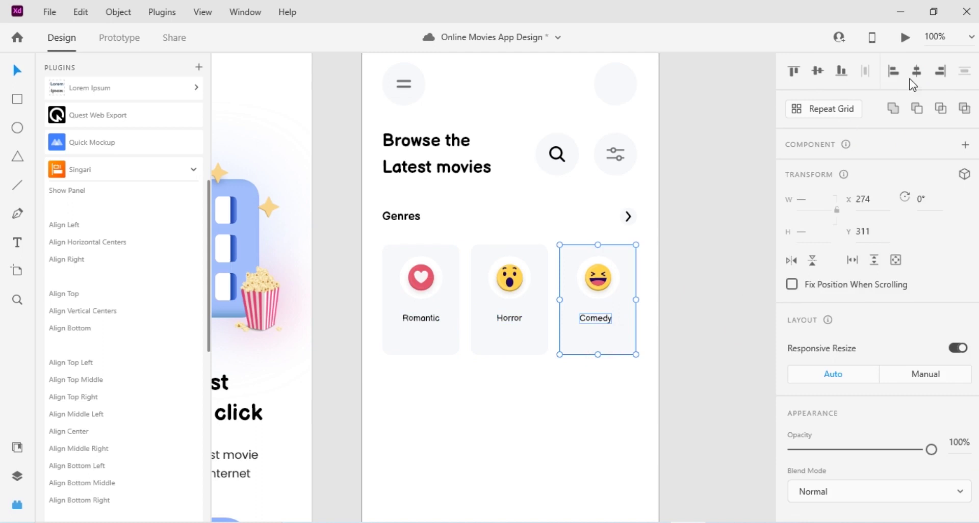
click(916, 71)
click(710, 264)
- Add a "2k+ movies" line below the Romantic label by duplicating it, coloured with the document asset #D1D1D1
scroll(568, 396, left, 1)
drag(439, 319, 442, 332)
double_click(444, 337)
text(2k+ Movies)
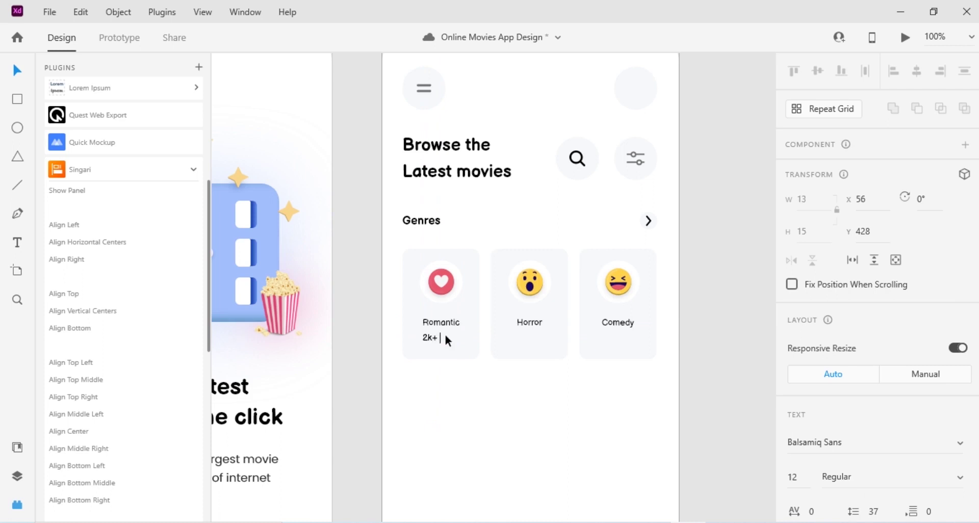
key(Escape)
scroll(857, 443, down, 8)
click(17, 447)
click(55, 131)
click(729, 278)
- Duplicate the grey movie-count line onto the Horror and Comedy cards and centre the copies horizontally
drag(454, 340, 626, 344)
shift+click(627, 348)
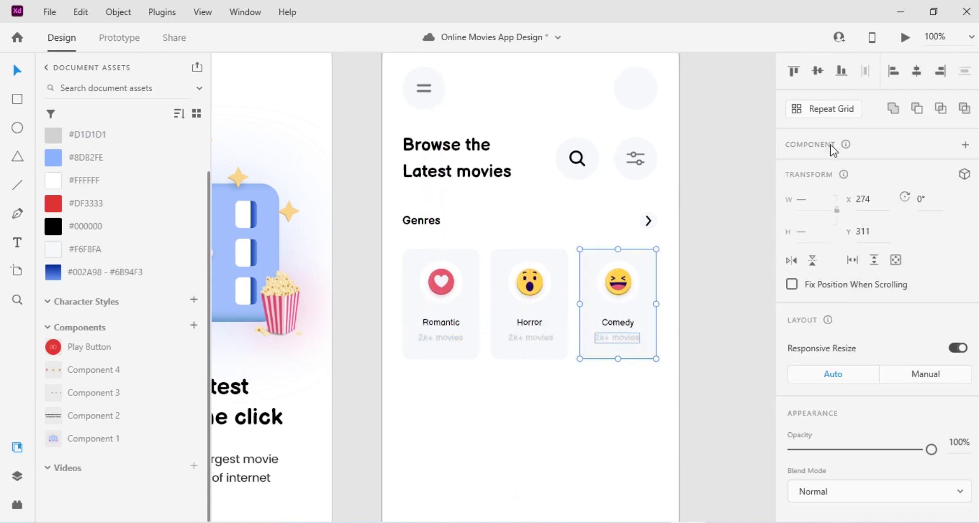
click(550, 291)
click(453, 355)
click(755, 252)
- Change the movie counts to "23k+ movies" on the Horror card and "22k+ movies" on the Comedy card
mouse_move(698, 367)
mouse_down()
mouse_move(712, 286)
mouse_move(700, 353)
mouse_up()
double_click(515, 327)
click(514, 326)
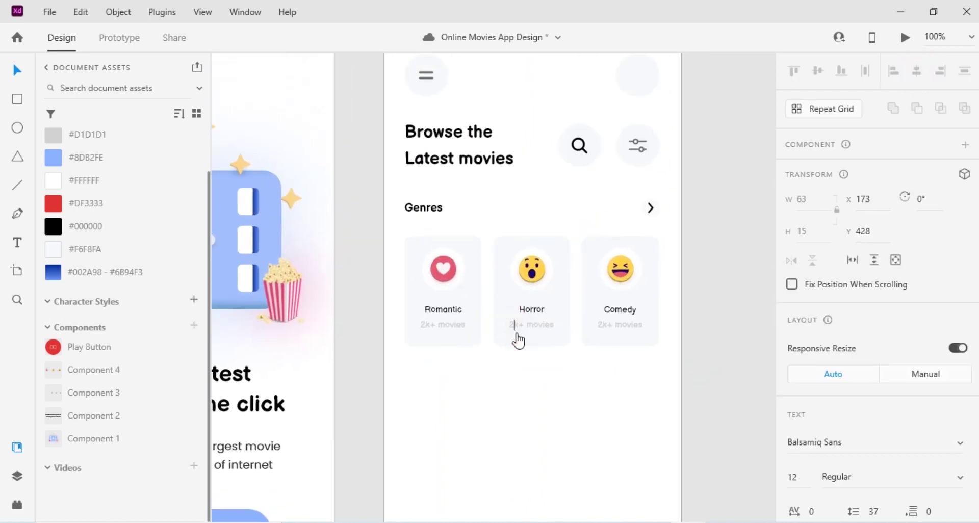
double_click(601, 324)
click(602, 325)
click(725, 322)
drag(686, 459, 613, 338)
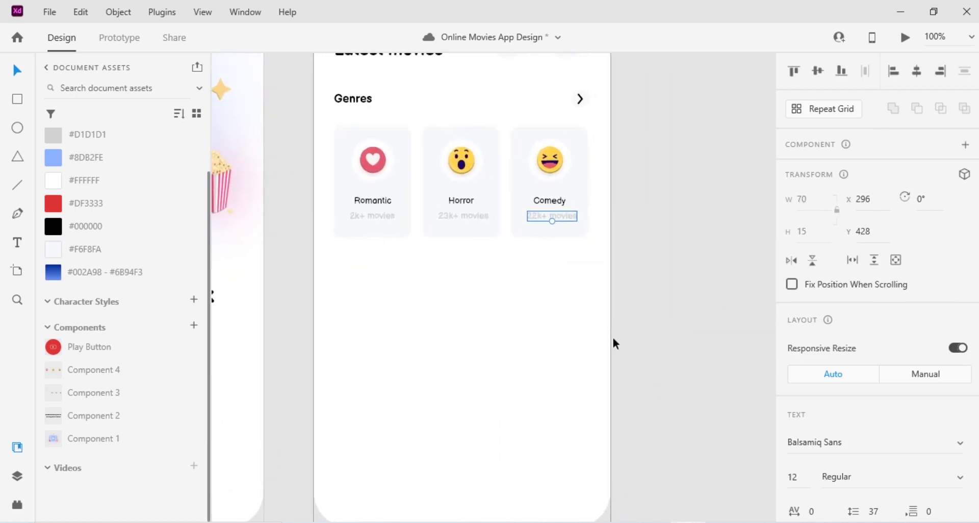
- Fill the empty header circle with a selected portrait photo from Unsplash.com using the UI Faces plugin
drag(649, 308, 671, 520)
drag(687, 353, 646, 352)
drag(620, 368, 641, 312)
scroll(641, 312, down, 3)
scroll(641, 312, left, 2)
scroll(642, 391, up, 5)
scroll(643, 391, right, 3)
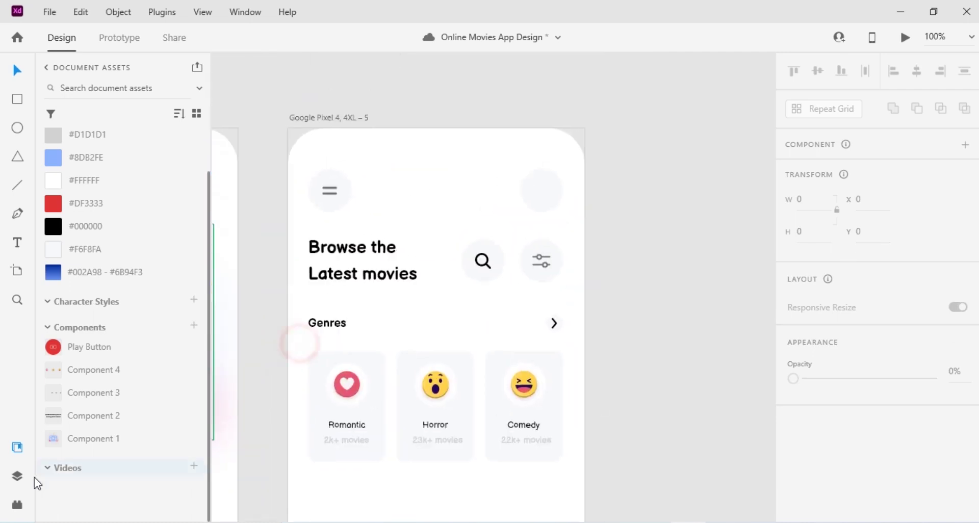
click(17, 505)
scroll(175, 253, down, 5)
scroll(153, 319, up, 5)
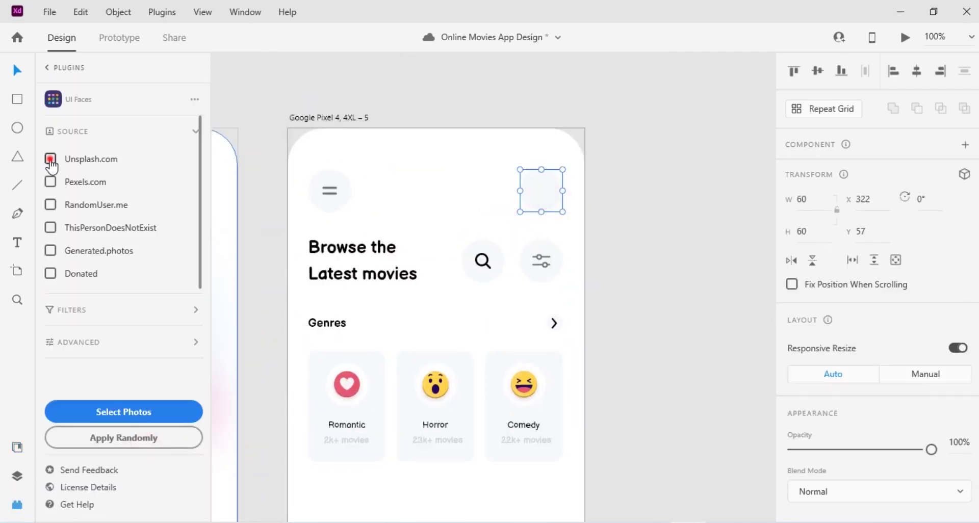
click(50, 158)
click(127, 410)
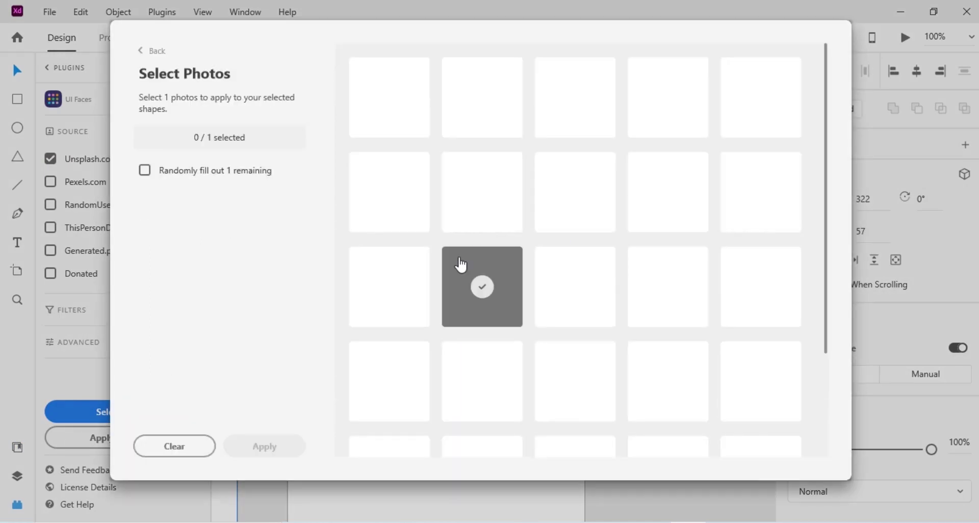
click(463, 266)
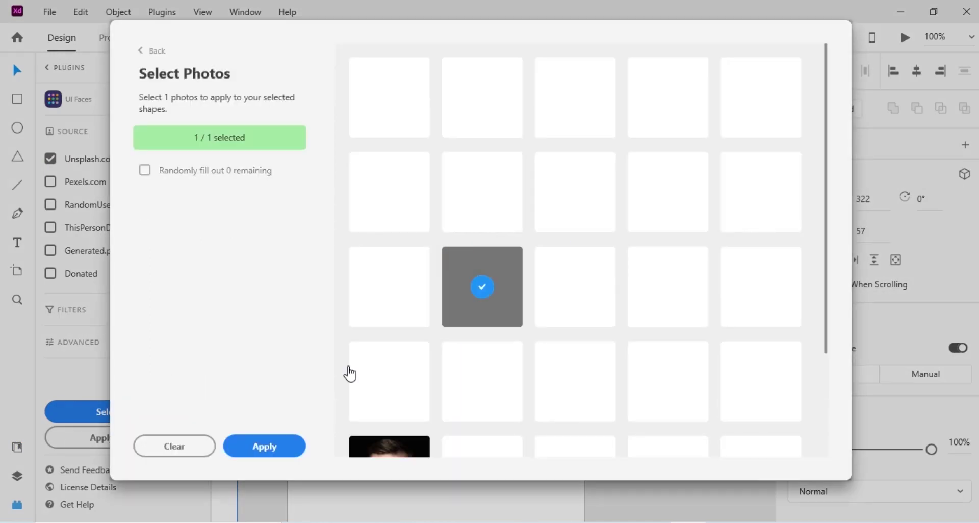
click(264, 446)
click(638, 398)
- Duplicate the Genres heading below the genre cards and change its text to "Newly Add"
scroll(612, 362, down, 1)
scroll(613, 361, down, 3)
scroll(559, 328, right, 1)
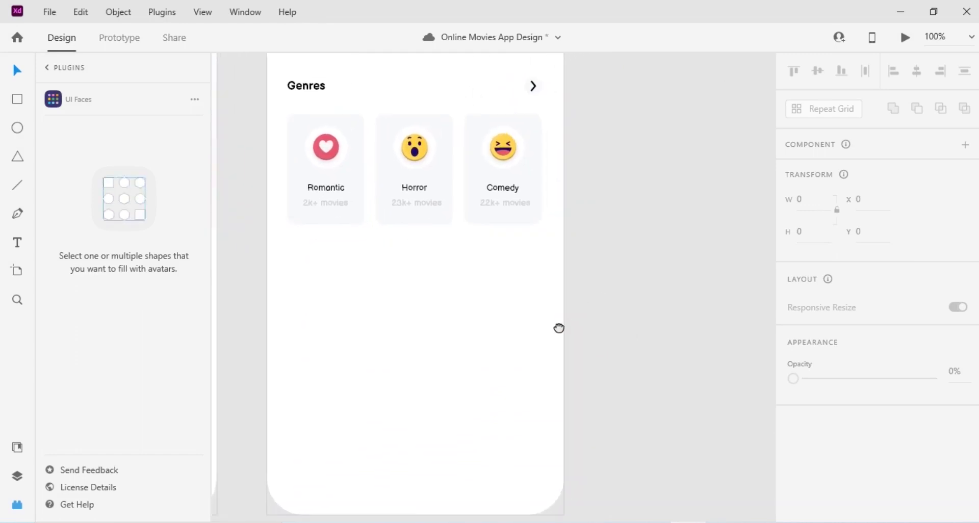
click(47, 67)
scroll(629, 212, up, 3)
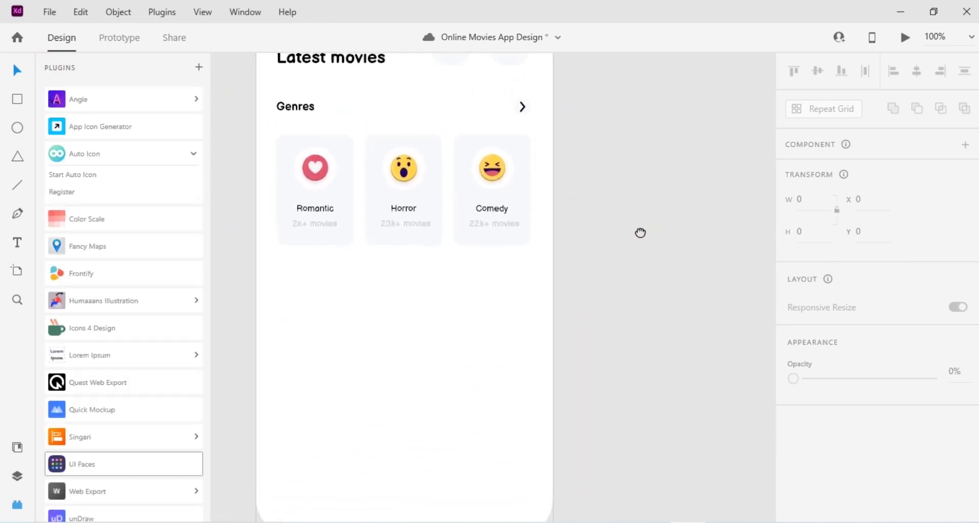
scroll(640, 229, left, 1)
click(309, 153)
drag(308, 155, 320, 324)
key(Up)
double_click(319, 317)
text(Newly)
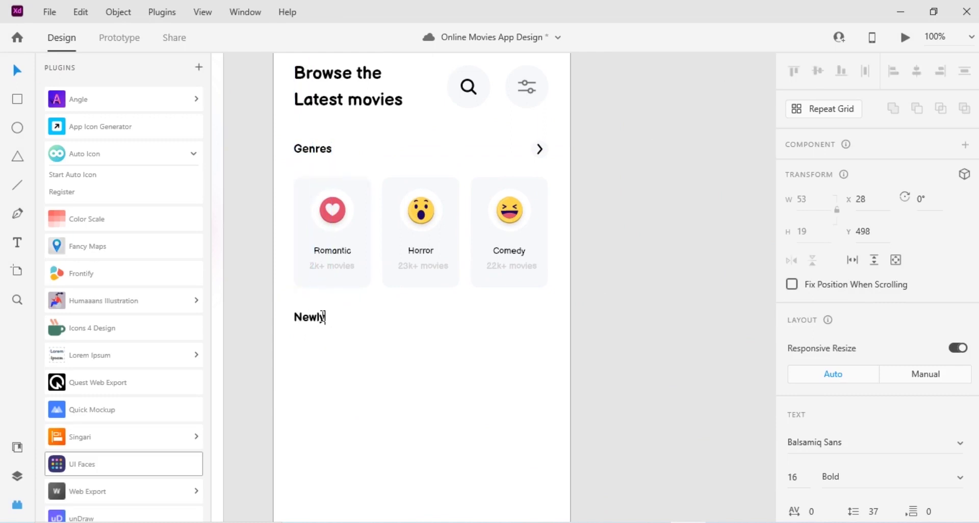
click(678, 281)
- Shrink the chevron beside the Genres heading and centre it vertically and horizontally in its circle
key(z)
click(546, 149)
click(547, 149)
click(547, 149)
click(546, 149)
click(17, 71)
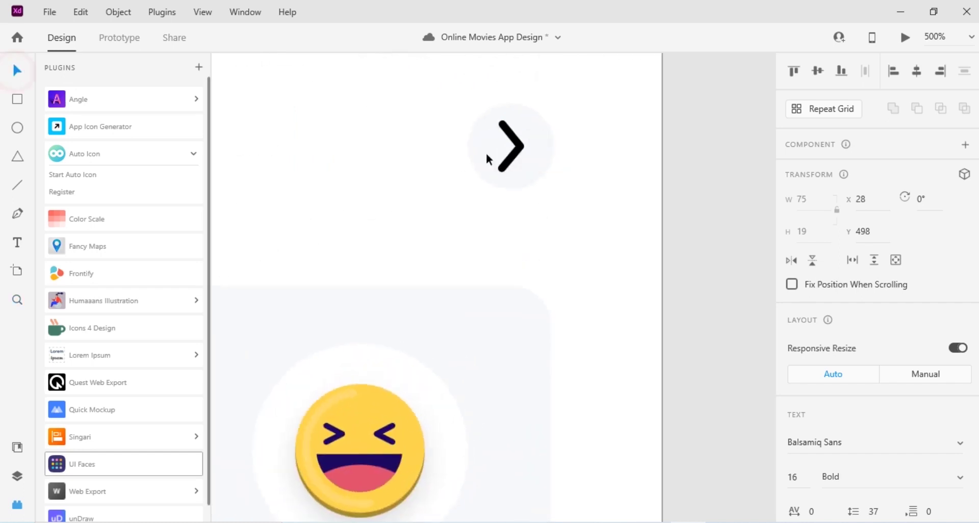
click(521, 150)
drag(527, 120, 522, 127)
click(533, 149)
click(819, 71)
click(915, 70)
click(518, 149)
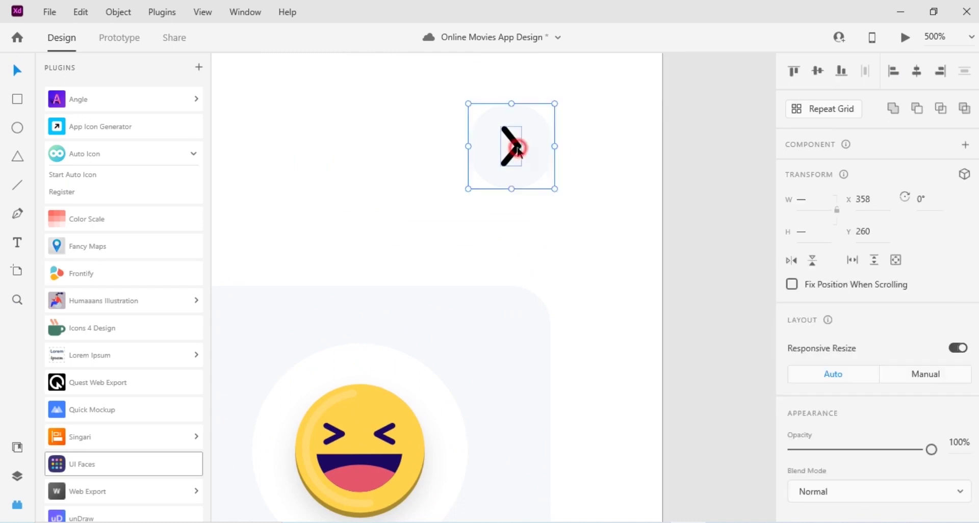
- Duplicate the chevron button beside the Newly Add heading and align their vertical centres with the Singari plugin
scroll(545, 151, down, 5)
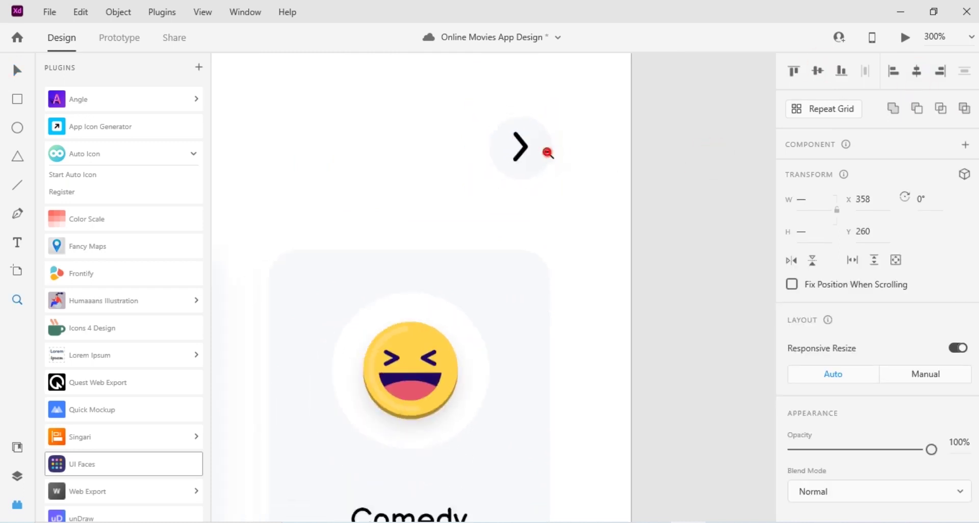
drag(545, 151, 535, 406)
key(space)
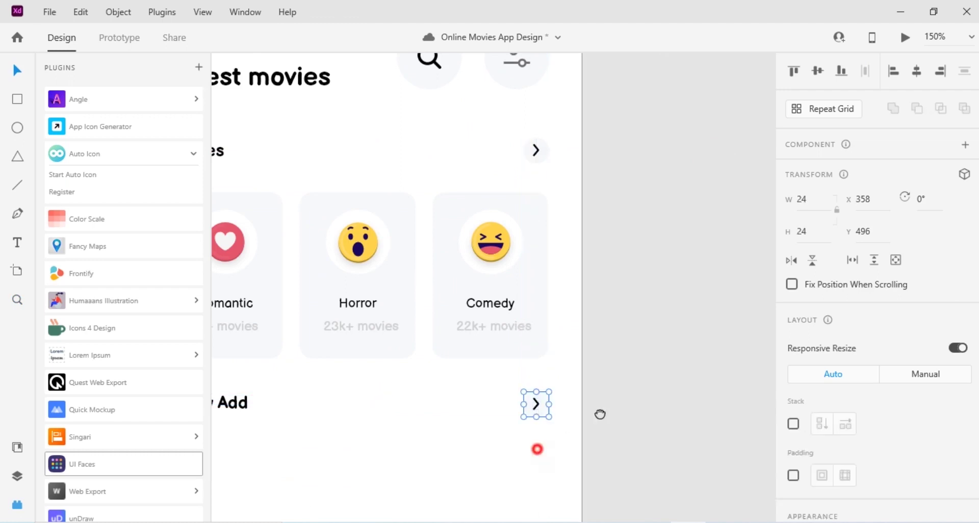
drag(540, 448, 658, 382)
shift+click(349, 336)
click(122, 436)
click(113, 519)
key(ctrl+z)
scroll(132, 487, down, 5)
click(136, 312)
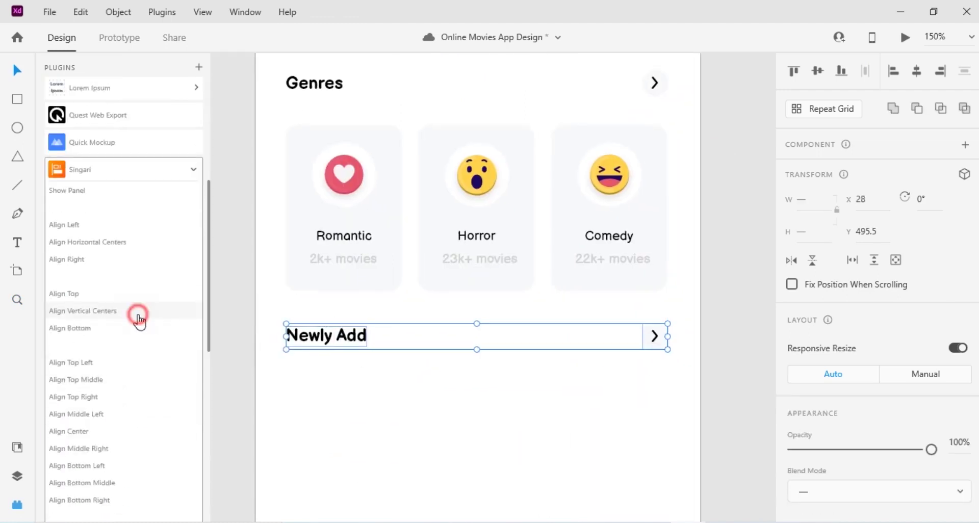
click(702, 256)
click(335, 335)
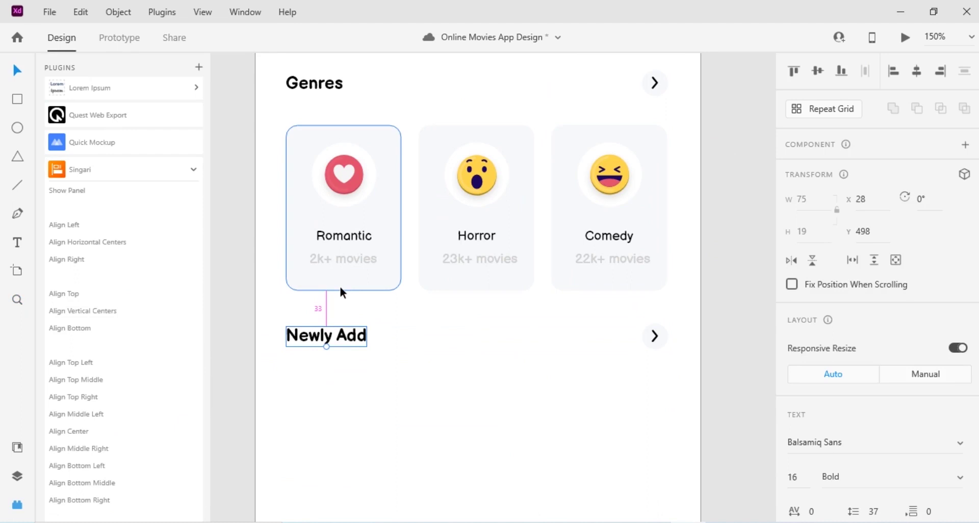
click(735, 305)
- Turn on the layout grid for the browse-screen artboard
key(space)
drag(660, 474, 647, 404)
drag(490, 114, 494, 281)
key(alt+space)
alt+click(494, 282)
alt+click(490, 279)
drag(490, 339, 475, 295)
click(17, 99)
click(15, 72)
key(space)
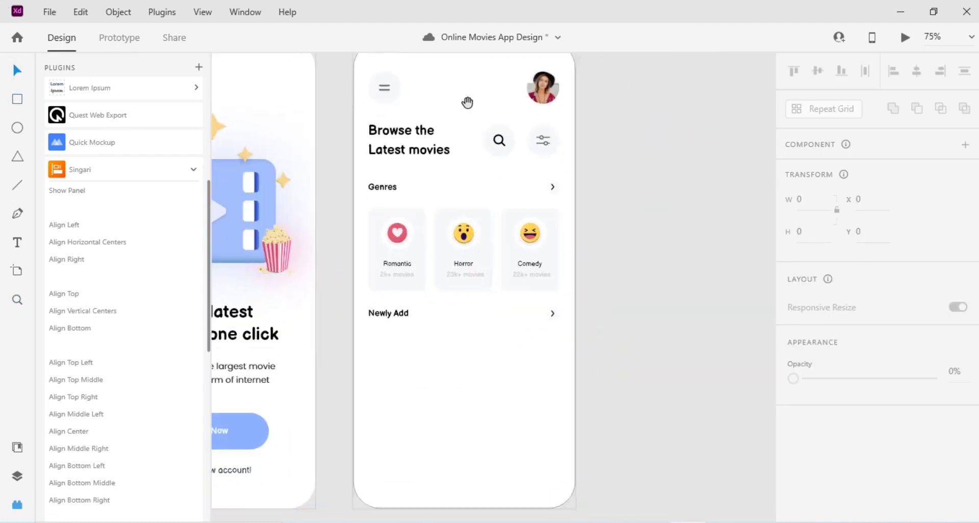
drag(467, 102, 473, 160)
click(399, 87)
scroll(815, 293, down, 1)
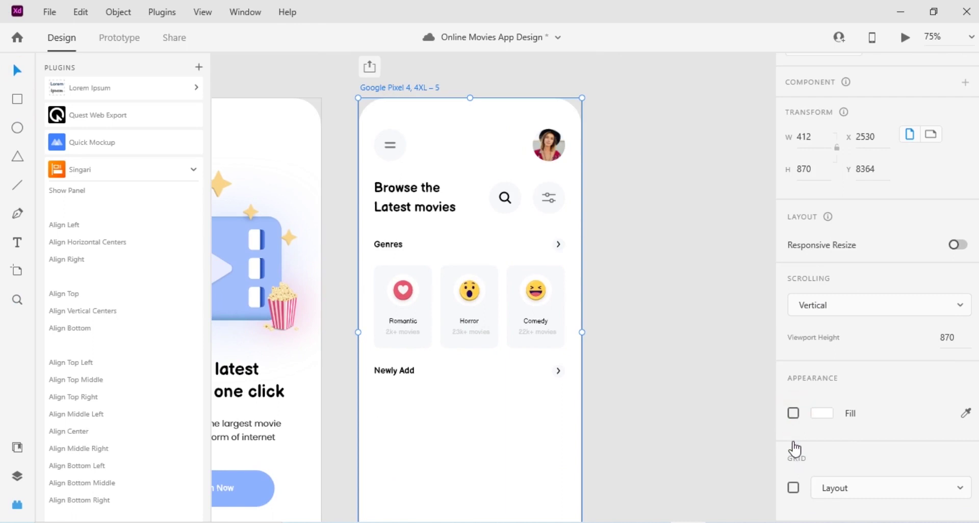
click(792, 487)
click(680, 413)
- Draw a rectangle about 172 wide below the Newly Add heading, spanning the first two grid columns, and set its height to 213
key(space)
drag(626, 478, 568, 363)
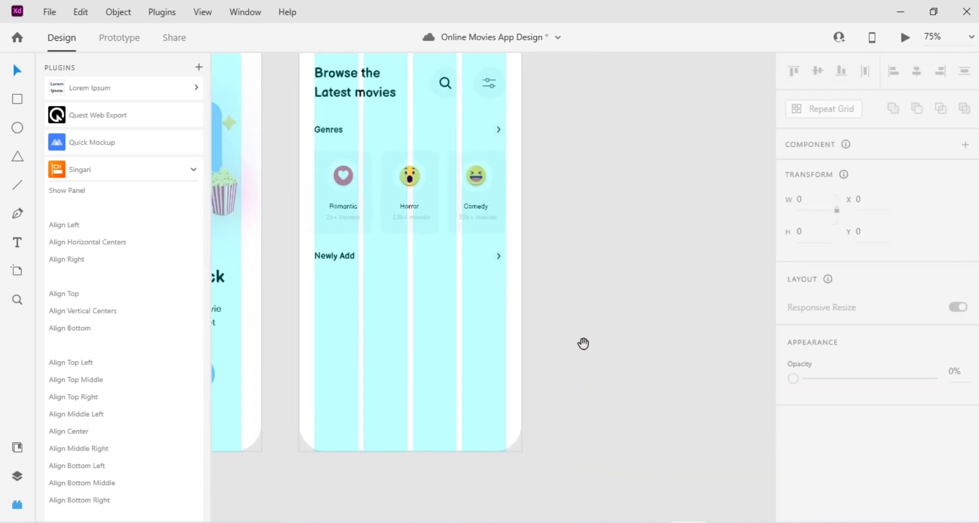
key(z)
alt+click(576, 313)
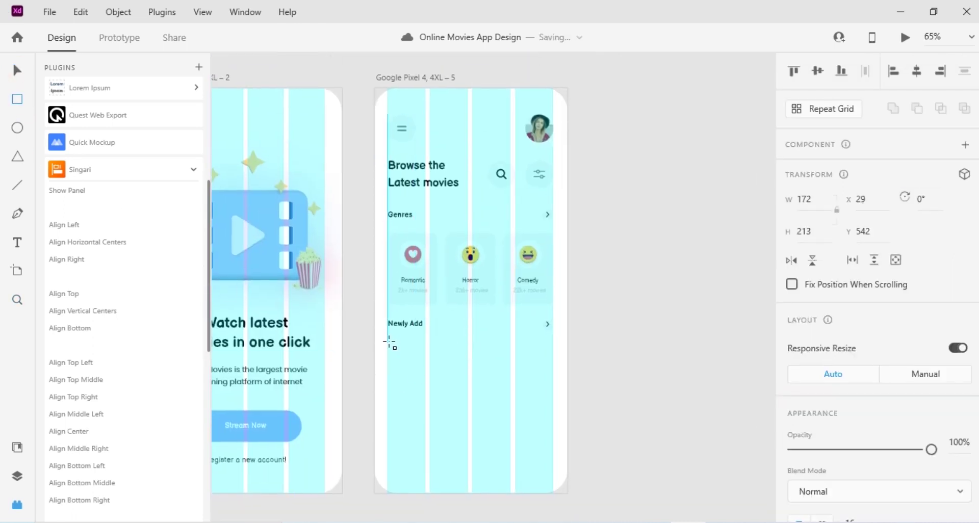
drag(388, 343, 468, 439)
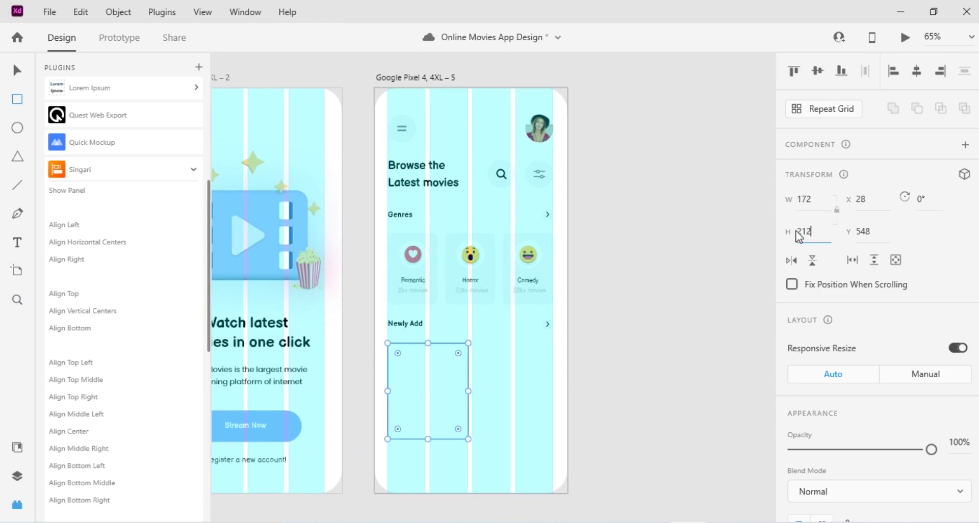
click(798, 237)
text(213)
key(Return)
click(18, 69)
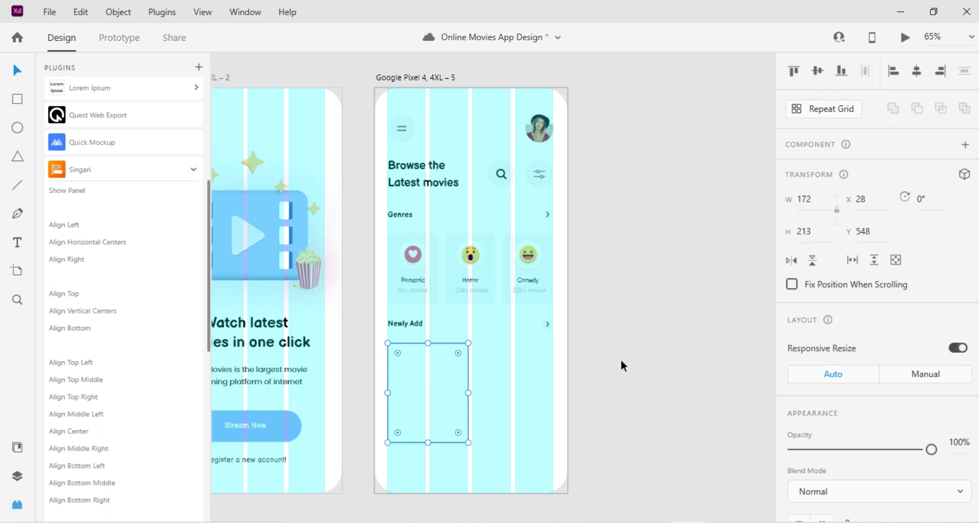
- Nudge the rectangle up to Y 544 and set its corner radius to 15
key(Up)
key(Up)
key(Up)
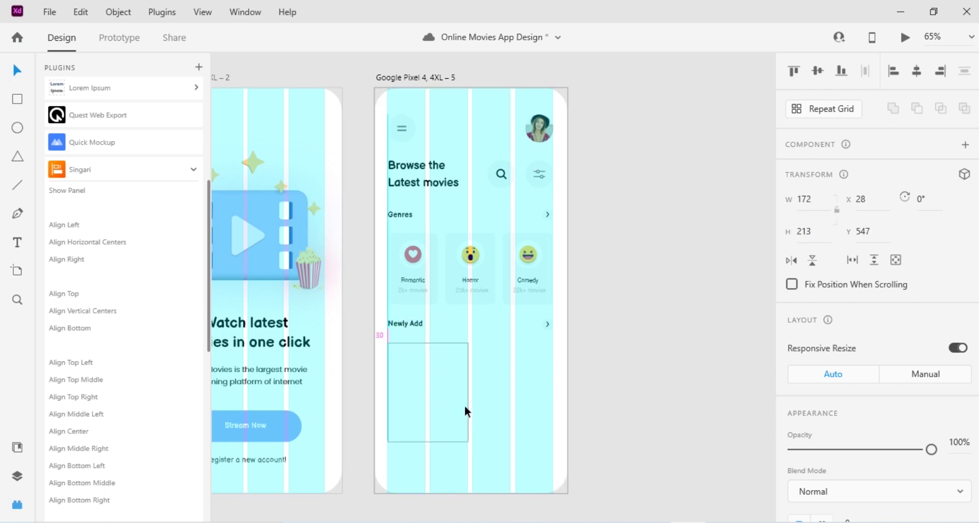
key(Up)
scroll(887, 351, down, 3)
click(856, 385)
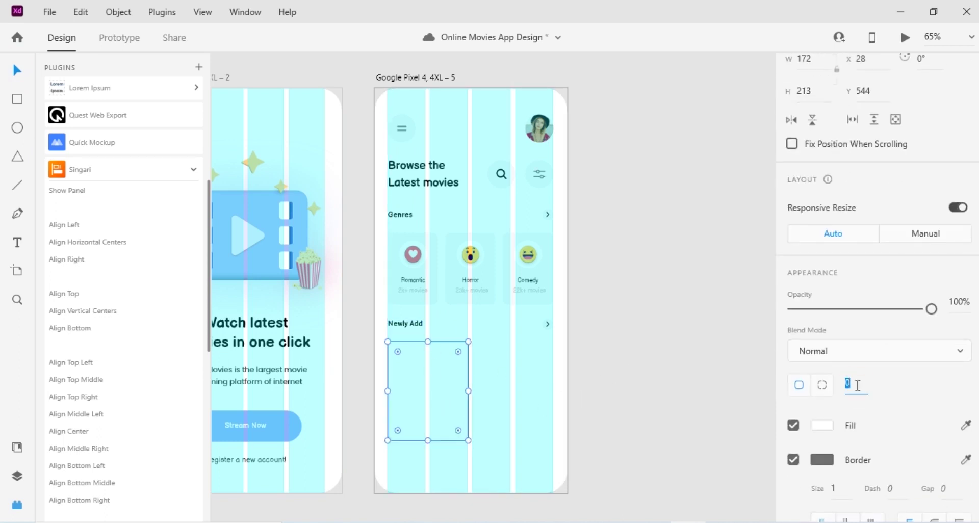
text(15)
- Duplicate the rectangle across the last two grid columns, shorten the copy to about half height, and duplicate it below
drag(436, 389, 524, 389)
drag(513, 440, 512, 399)
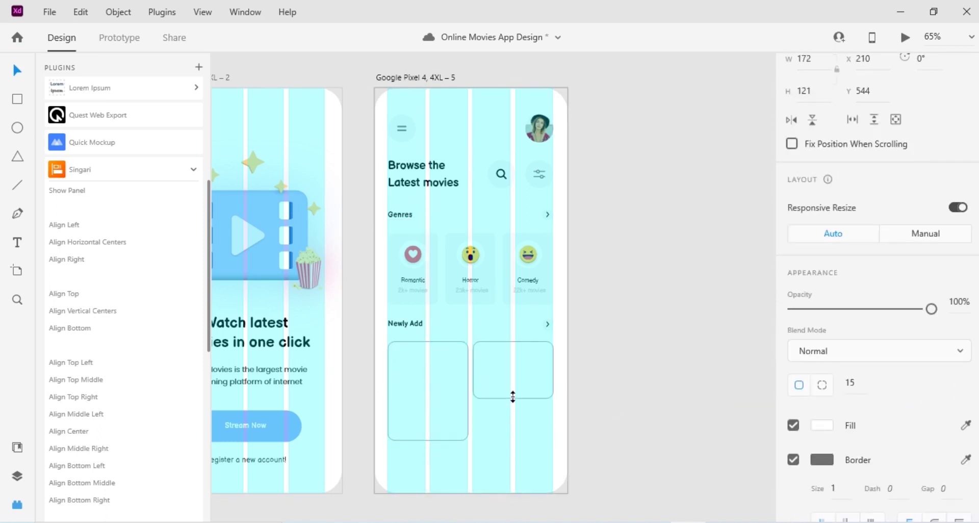
drag(513, 361, 512, 413)
click(599, 339)
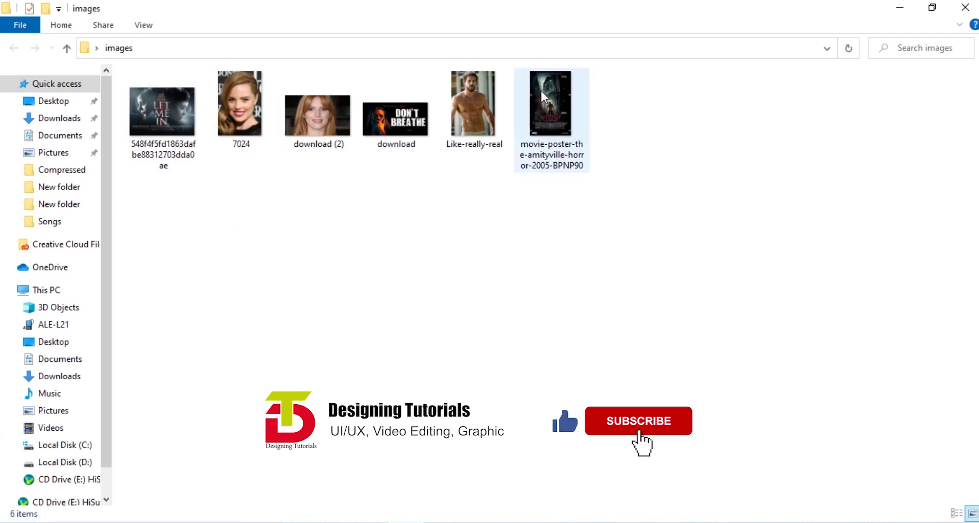
- Fill the tall rectangle with the Amityville Horror poster and the two small ones with the Don't Breathe and Let Me In images
drag(551, 102, 428, 357)
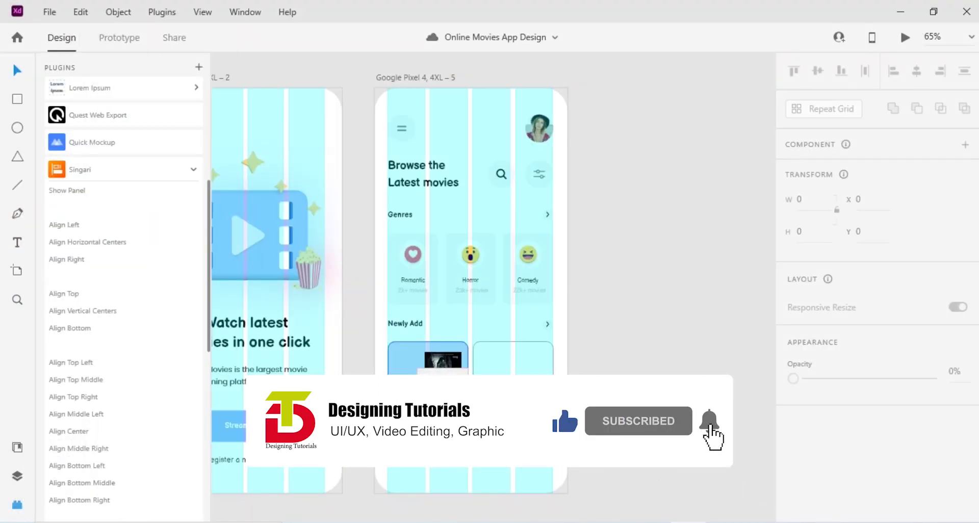
key(Escape)
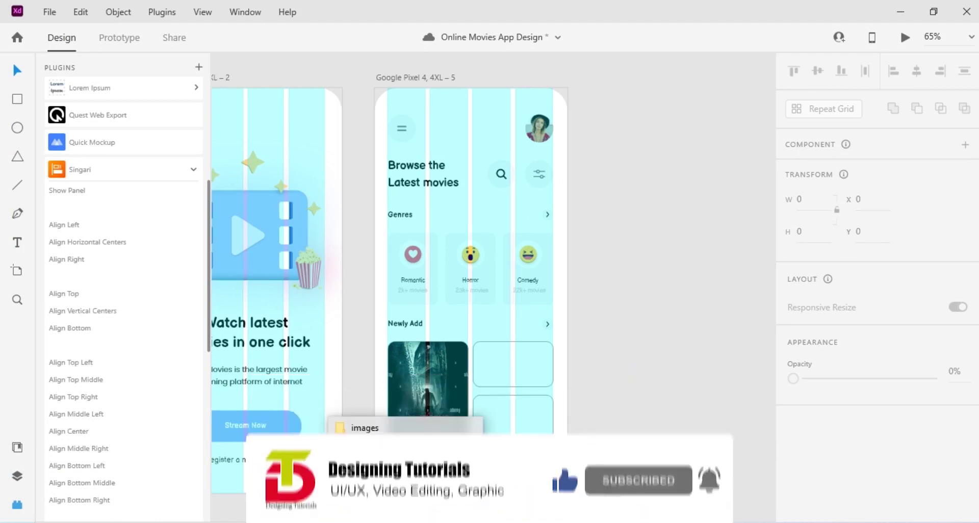
click(433, 509)
drag(398, 133, 502, 359)
key(alt+Tab)
drag(187, 105, 512, 418)
click(659, 394)
drag(645, 434, 632, 381)
scroll(492, 403, up, 1)
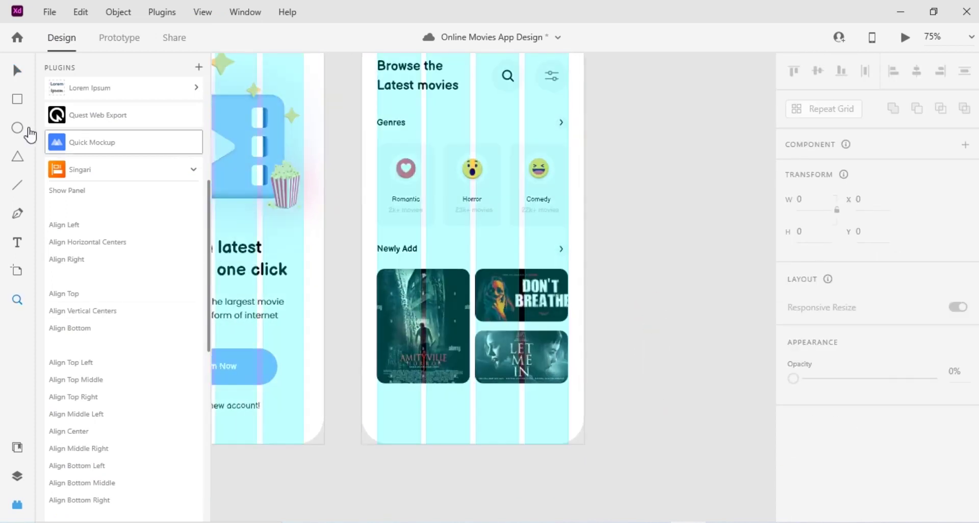
- Place the navigation-icons component from the document assets just below the browse artboard and ungroup it
click(17, 447)
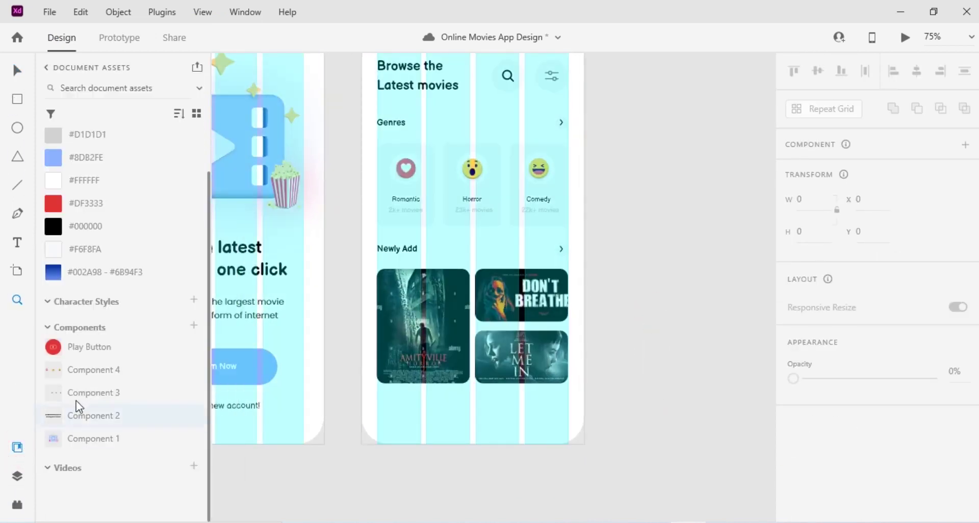
drag(216, 437, 359, 477)
click(537, 476)
click(390, 488)
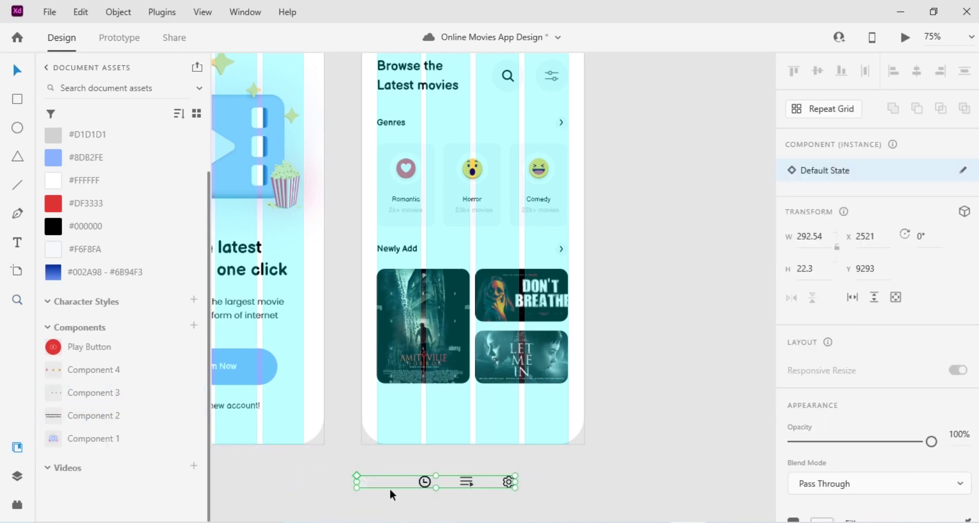
right_click(506, 486)
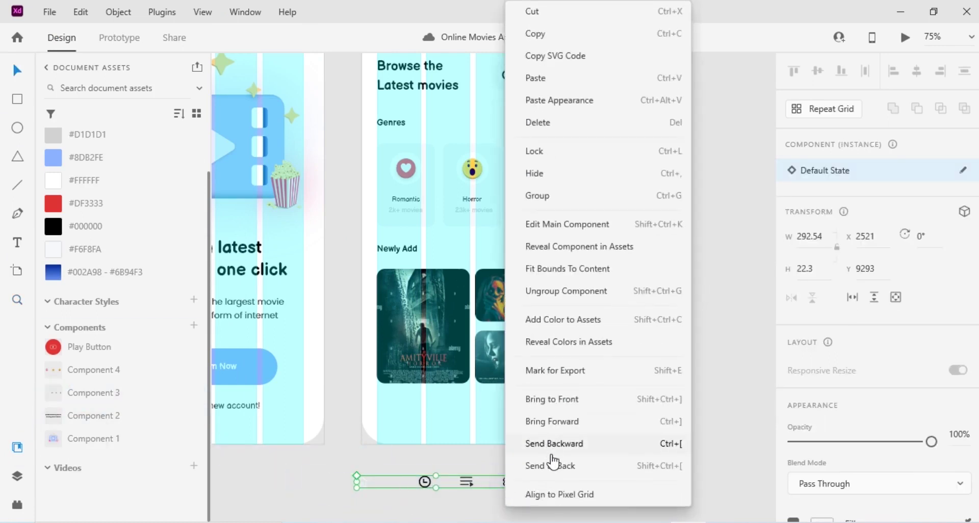
click(559, 291)
- Recolor the white home icon to black
click(365, 486)
scroll(914, 445, down, 5)
click(822, 325)
click(602, 364)
click(374, 469)
- Move the home, clock, playlist and gear icons together into the empty area below the posters on the browse artboard
drag(336, 474, 472, 482)
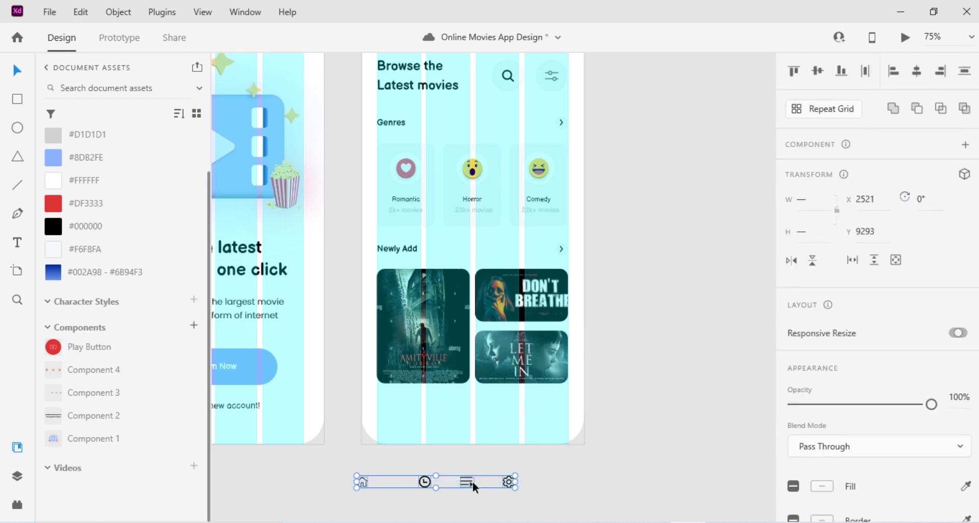
click(429, 484)
drag(316, 471, 586, 497)
click(509, 483)
drag(426, 485, 467, 424)
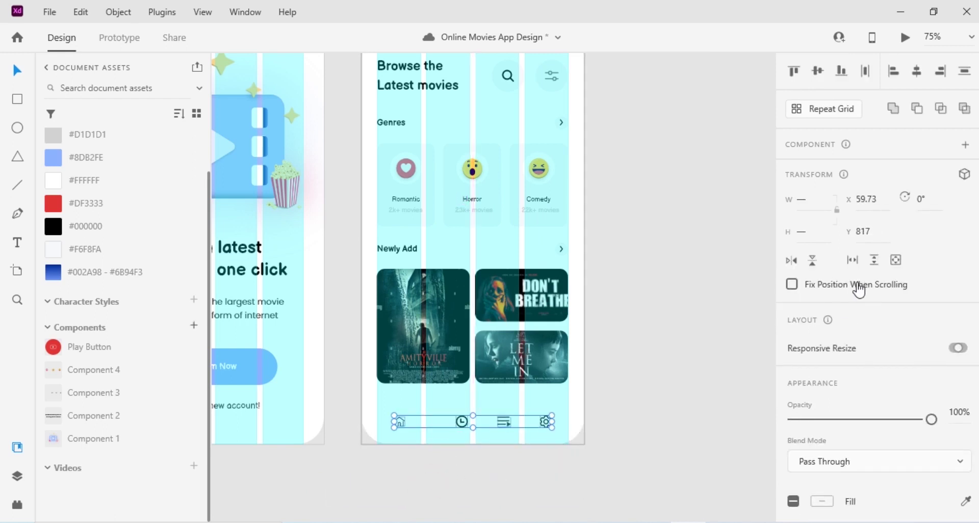
click(695, 382)
- Draw a rectangle over the home icon and set its width to 94 and height to 42
key(z)
click(417, 430)
click(17, 98)
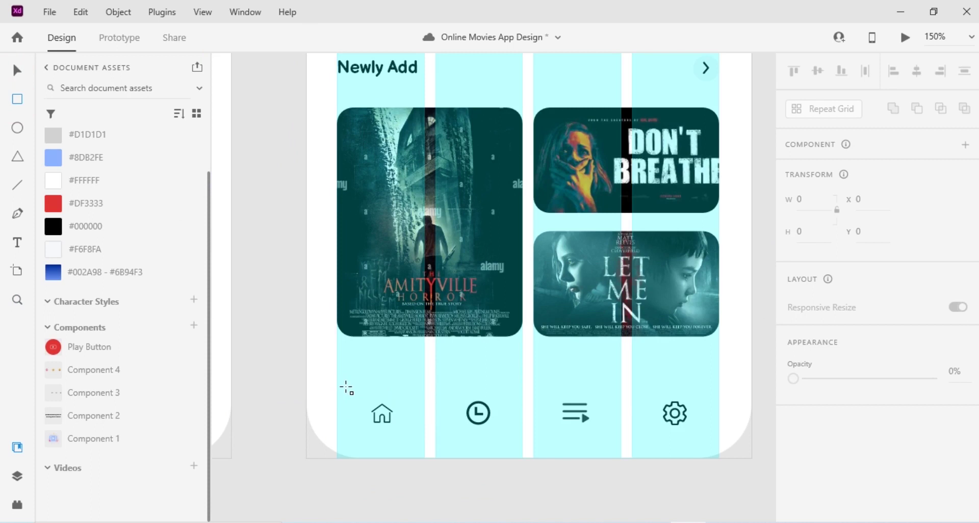
drag(361, 389, 452, 437)
key(v)
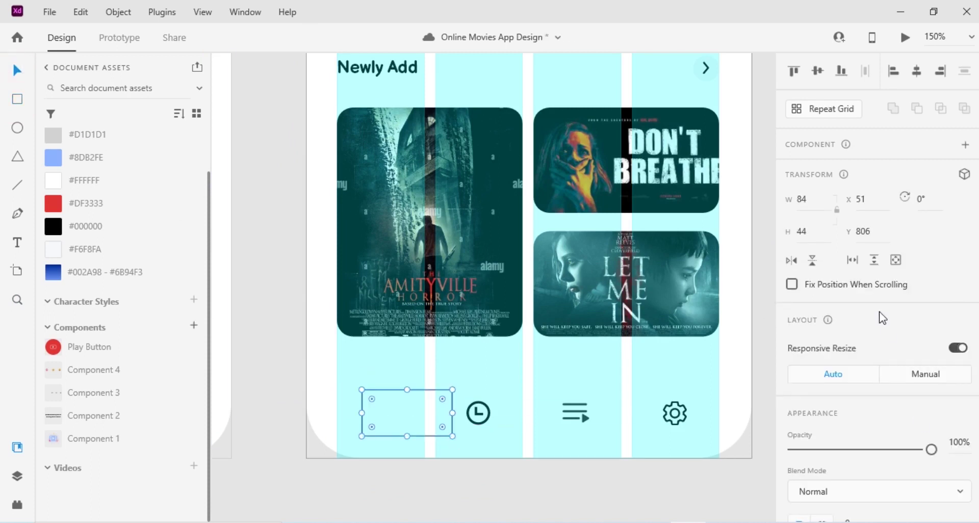
text(94)
key(Tab)
text(42)
key(Return)
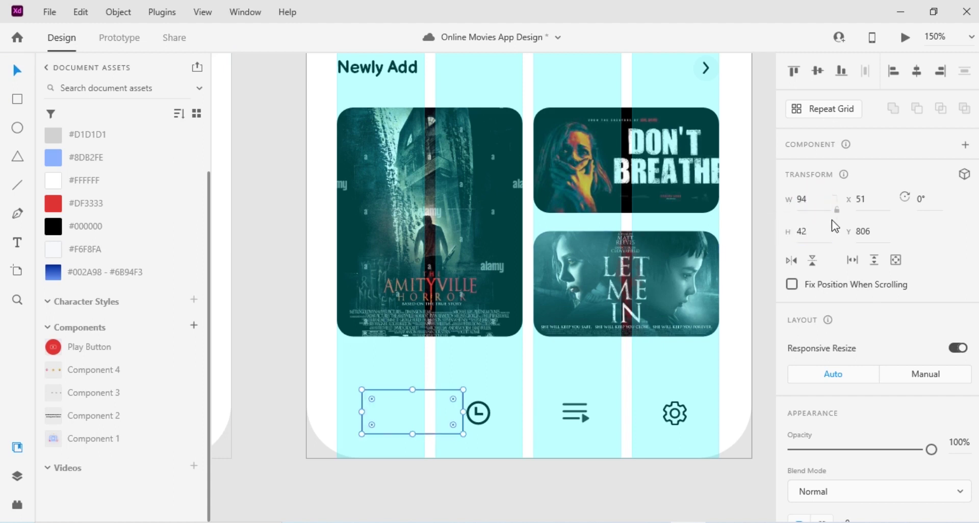
- Round the home rectangle into a pill by setting its corner radius to 33
scroll(869, 372, down, 2)
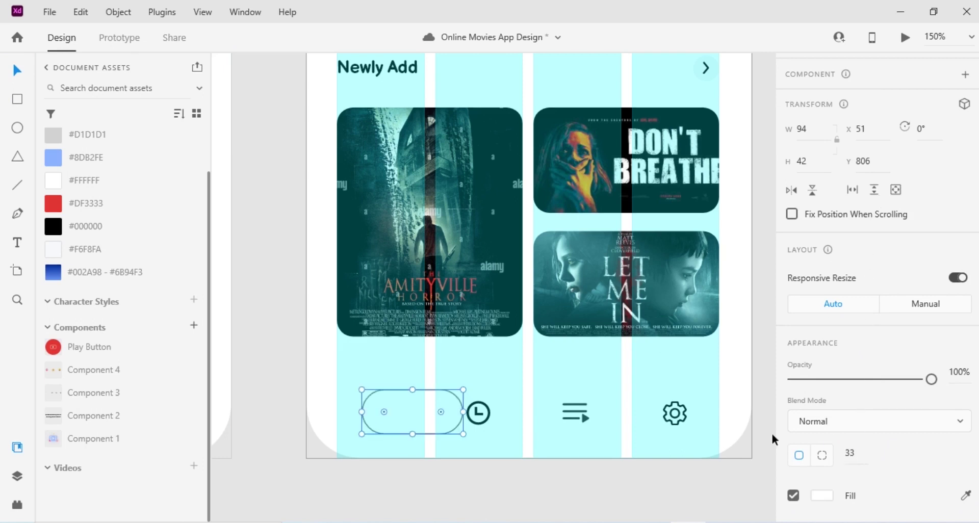
drag(772, 438, 755, 438)
click(421, 413)
- Shift the clock and playlist icons 20 px to the right, away from the pill shape
drag(442, 471, 494, 438)
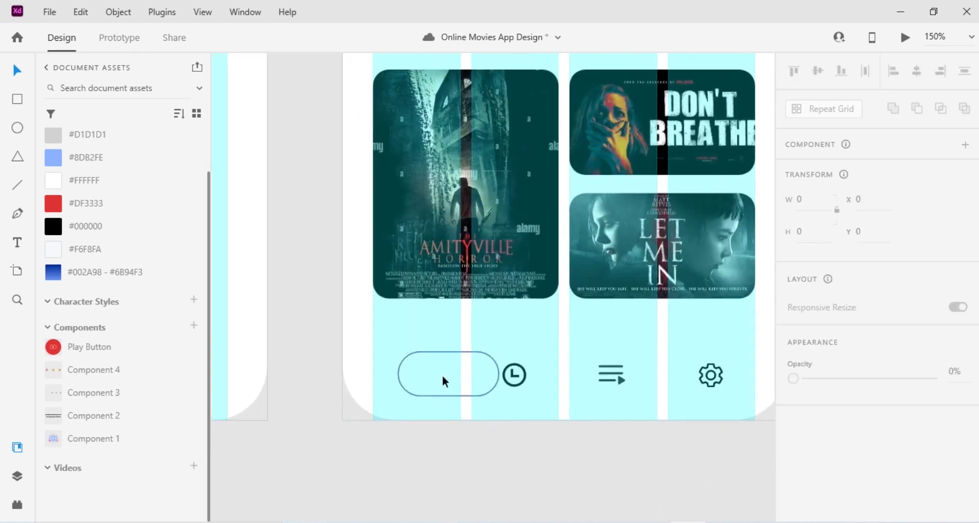
scroll(444, 381, right, 2)
click(640, 397)
shift+click(548, 397)
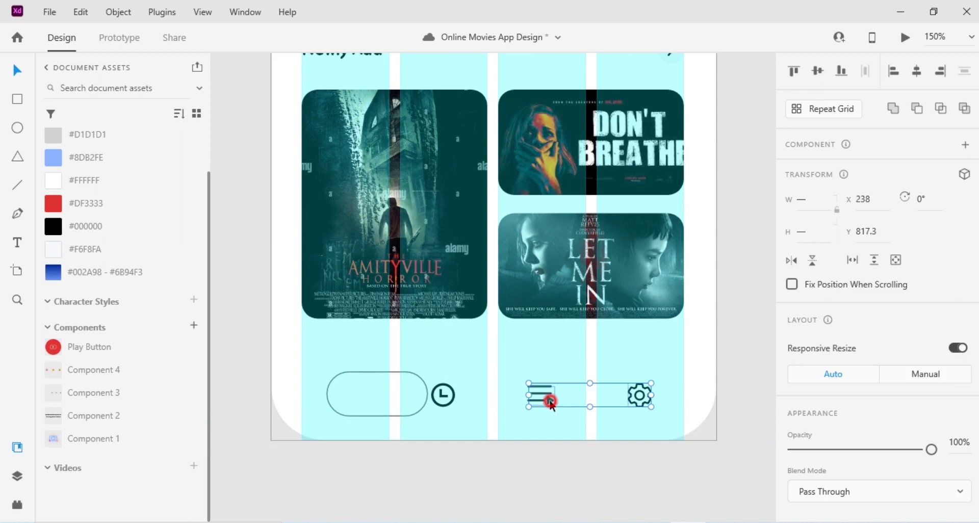
shift+click(455, 400)
drag(457, 394, 455, 398)
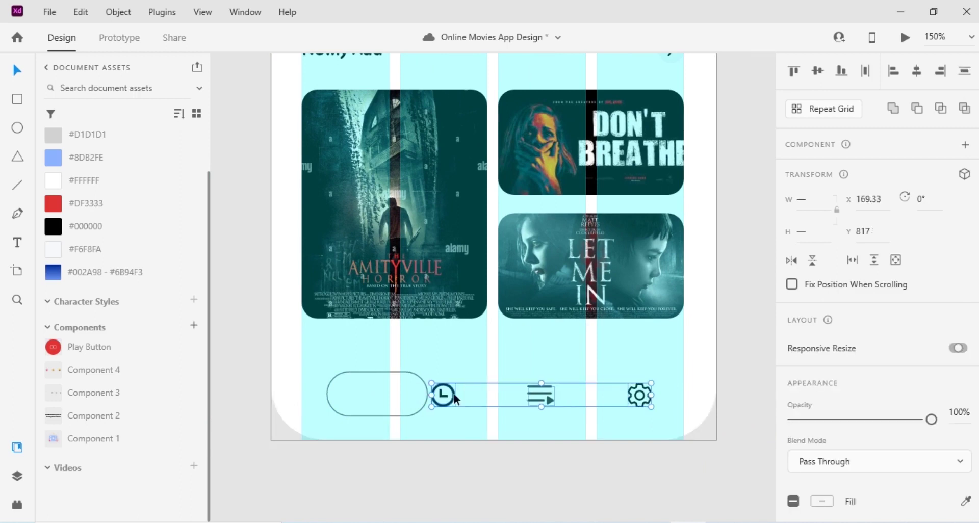
click(551, 465)
click(548, 399)
shift+click(453, 396)
key(shift+Right)
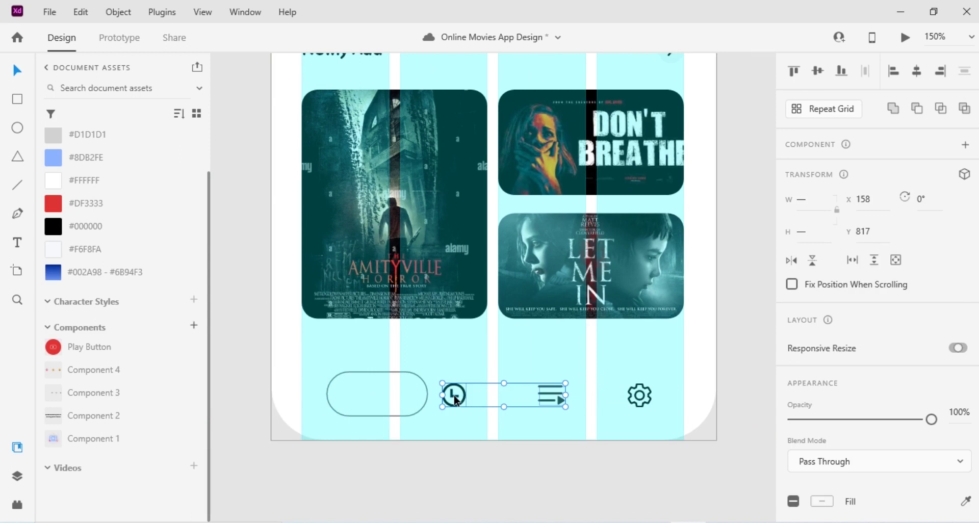
key(shift+Right)
- Fill the pill with #8DB2FE, remove its border and send it behind the home icon
click(426, 394)
click(84, 157)
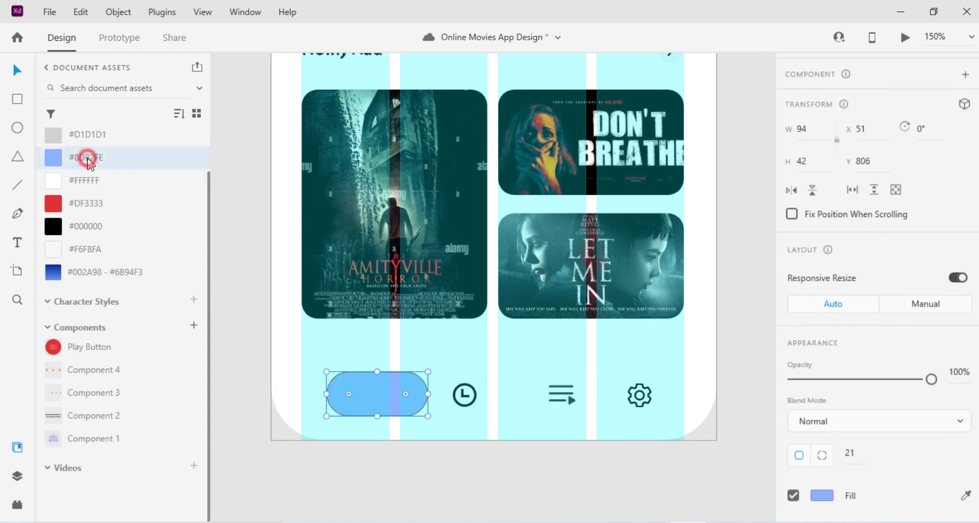
scroll(816, 407, down, 4)
click(793, 390)
key(ctrl+[)
key(ctrl+[)
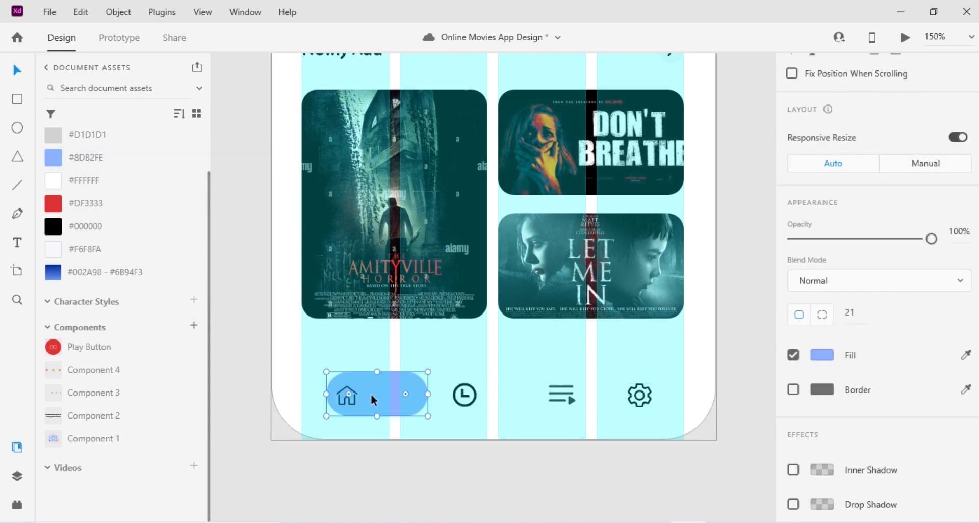
click(354, 463)
- Change the home icon's fill color to white
click(351, 405)
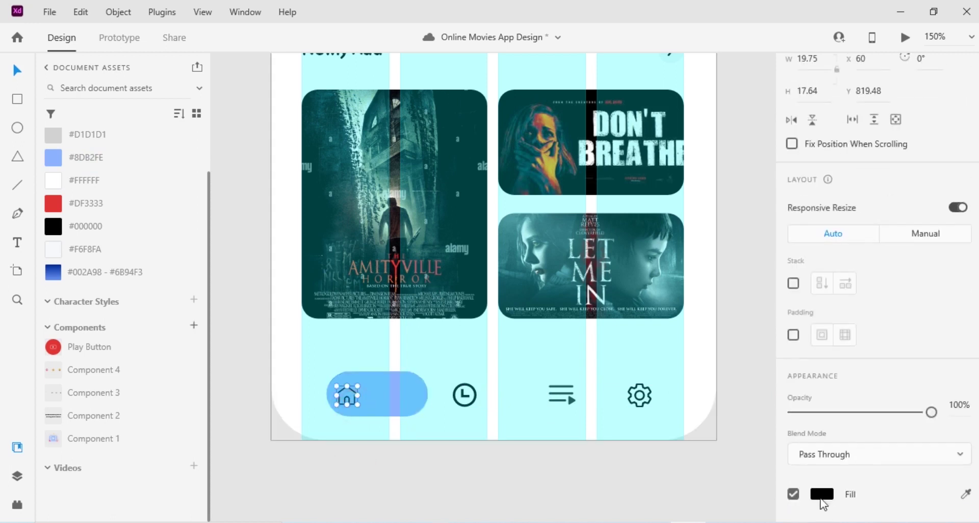
click(821, 497)
drag(643, 377, 591, 309)
click(408, 498)
- Reposition the blue pill around the home icon at X 46, Y 808
click(354, 407)
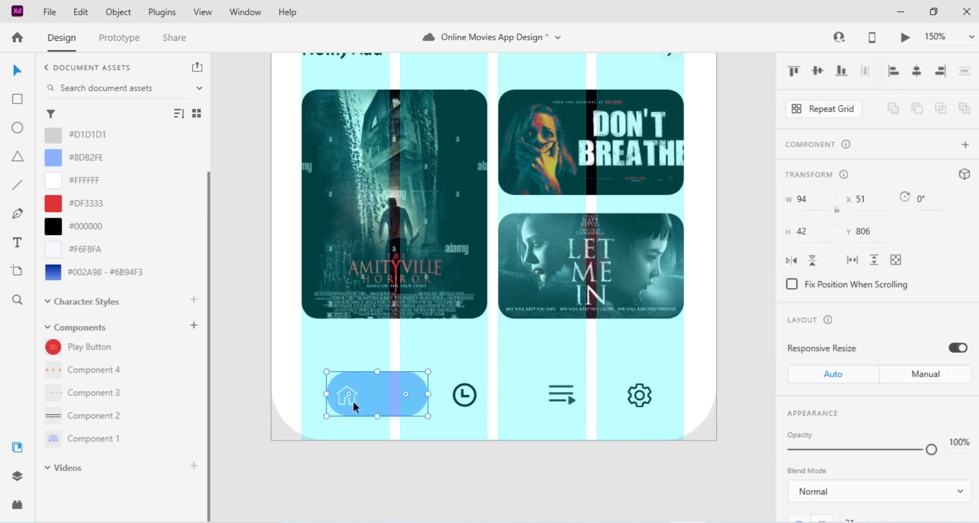
click(389, 396)
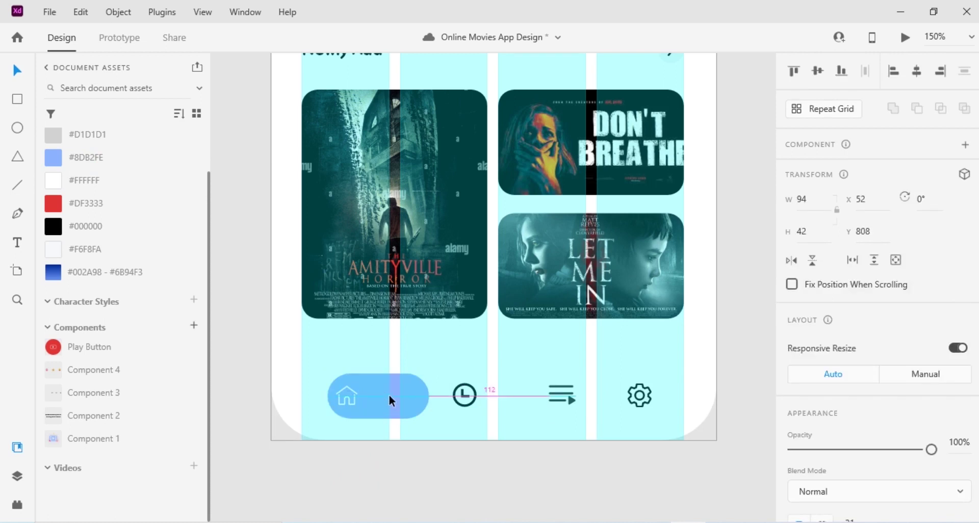
click(345, 496)
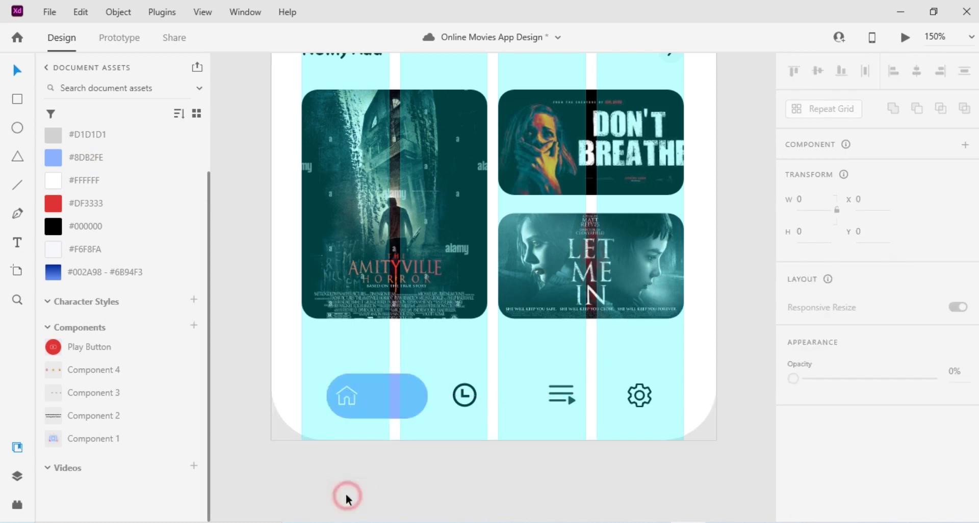
drag(375, 393, 370, 395)
- Add a white "Home" text label inside the blue pill beside the home icon
key(t)
click(368, 396)
text(Home)
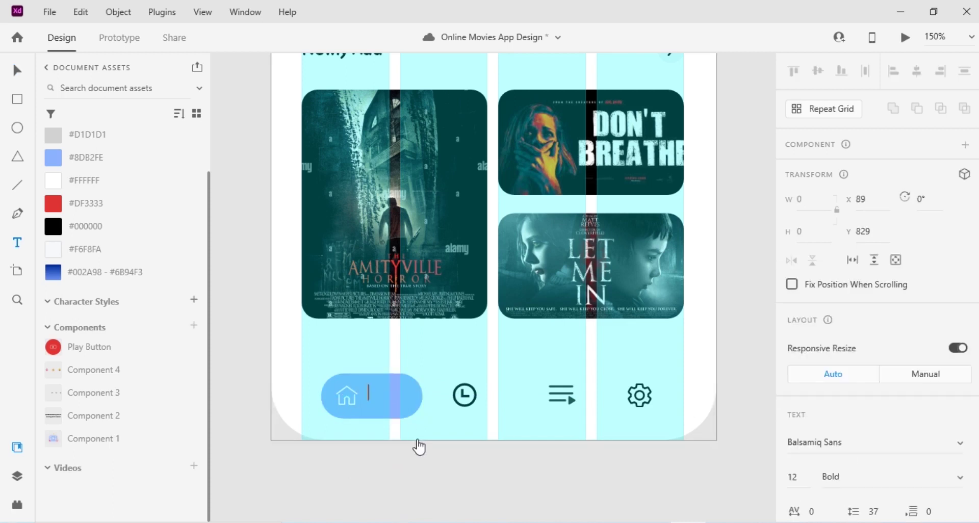
key(ctrl+a)
scroll(824, 422, down, 5)
click(820, 388)
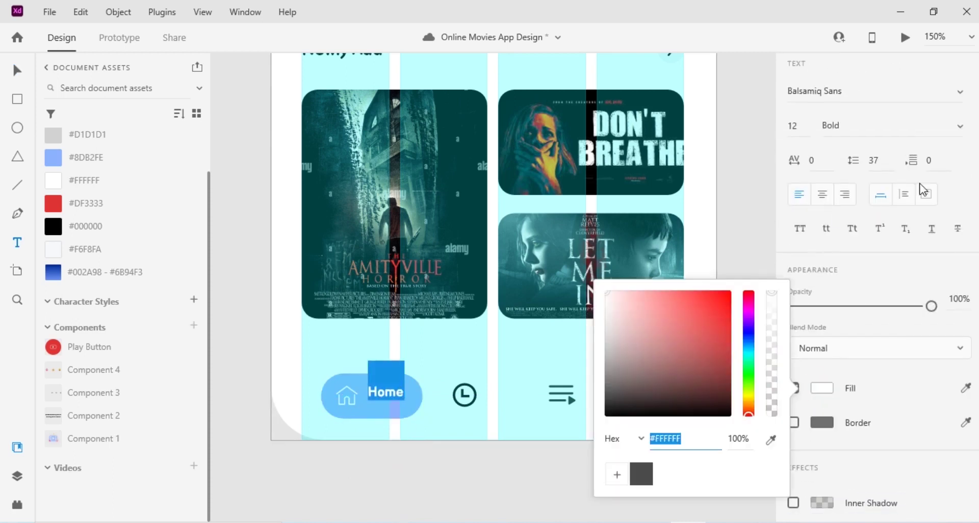
- Set the Home label's font weight to Regular and move it closer to the home icon
click(959, 126)
click(923, 71)
click(924, 73)
key(Escape)
drag(393, 389, 394, 394)
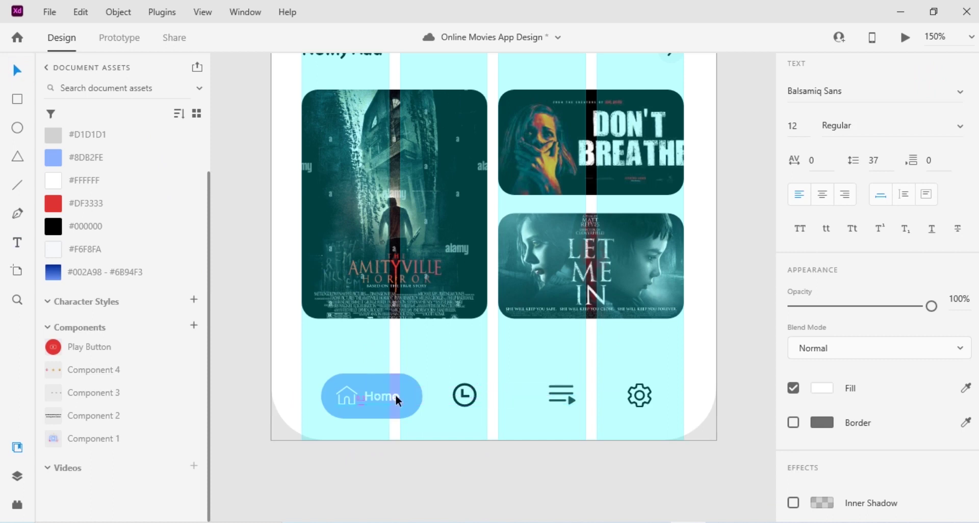
- Align the home icon and the Home label to each other by their vertical centers with the Singari plugin
click(353, 388)
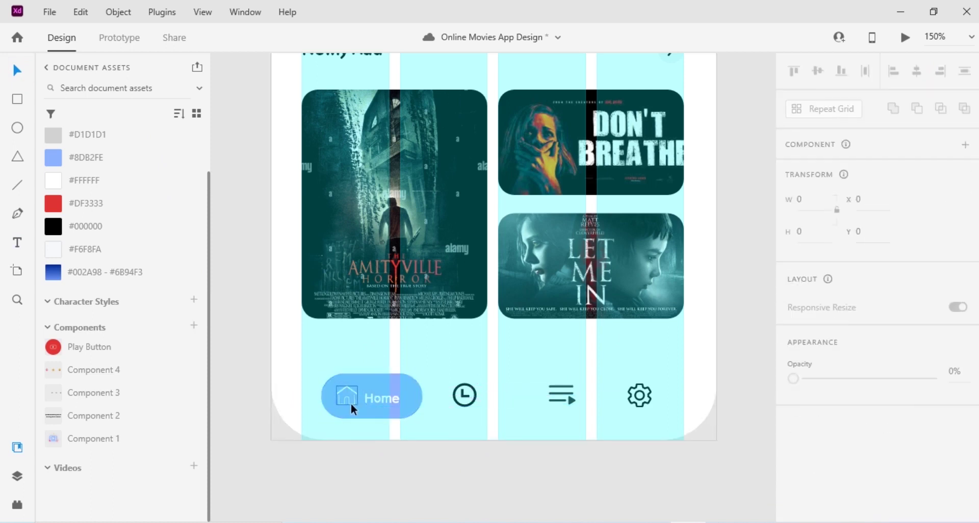
double_click(351, 403)
click(16, 505)
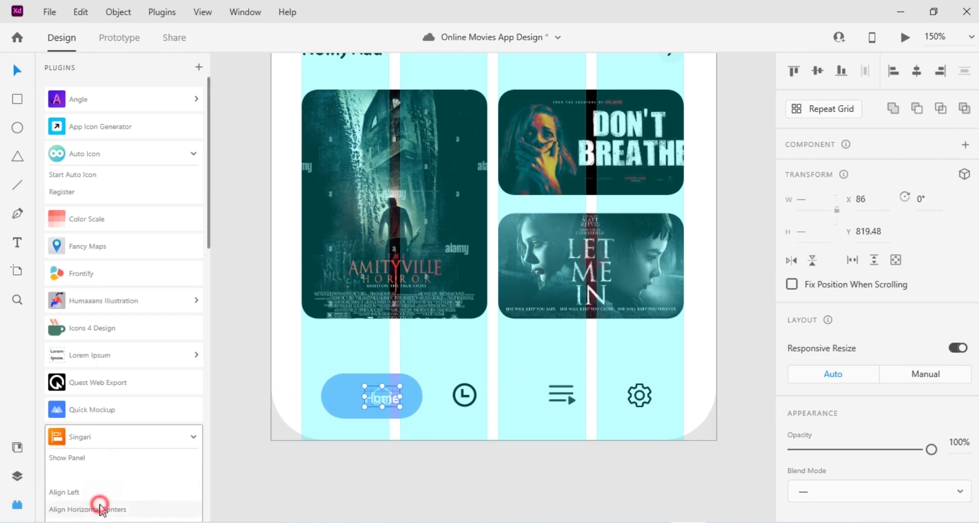
scroll(109, 453, down, 4)
click(114, 379)
click(111, 378)
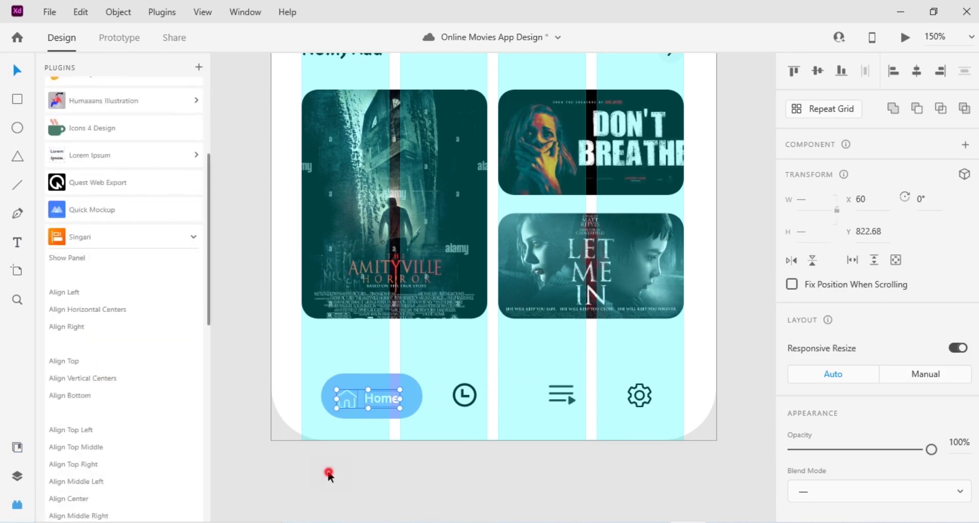
- Align the home icon and its label with the blue pill by their vertical centers
click(326, 469)
click(357, 404)
click(352, 405)
shift+click(351, 406)
click(137, 378)
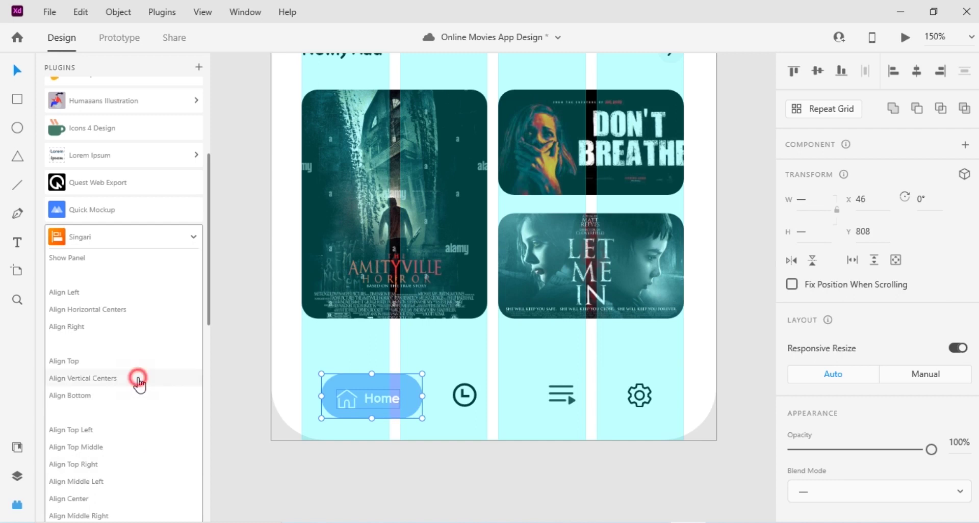
- Add the clock, playlist and gear icons to the selection and align the whole navigation bar by vertical centers
shift+click(472, 402)
shift+click(567, 399)
shift+click(641, 399)
click(110, 386)
click(518, 472)
- Check the playlist icon's fill color, then apply the #000000 color asset to the clock icon
click(562, 395)
scroll(876, 409, down, 3)
click(818, 358)
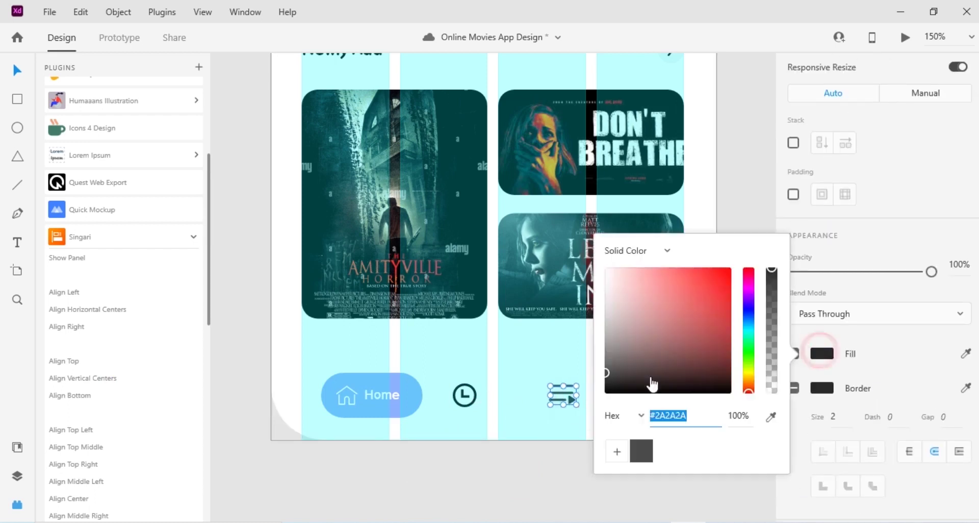
click(441, 490)
click(474, 397)
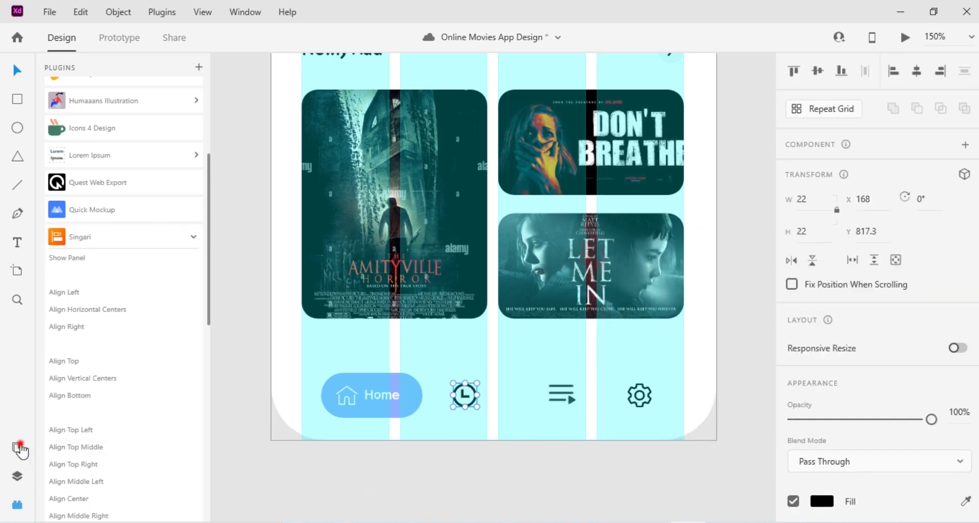
click(17, 447)
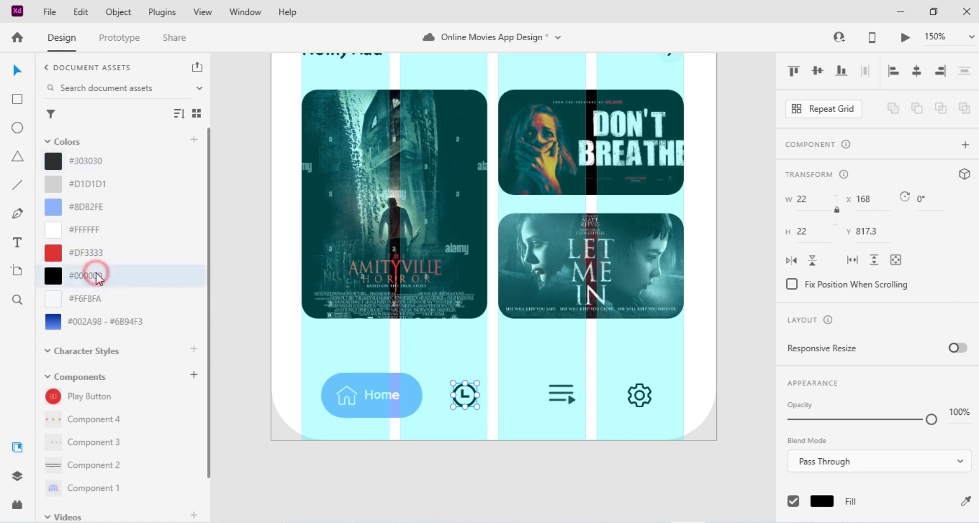
click(582, 484)
- Apply #000000 to the playlist icon's fill and border and to the gear icon
click(567, 398)
click(124, 279)
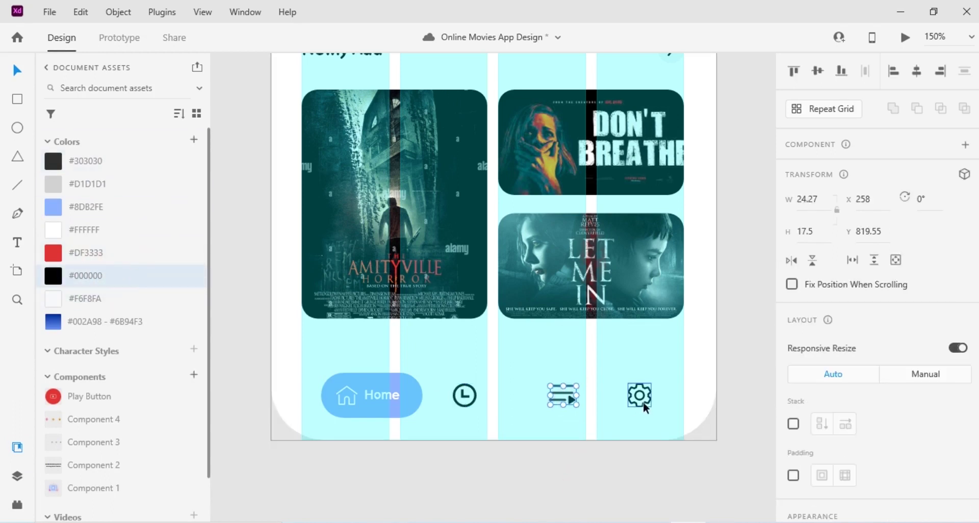
scroll(859, 408, down, 5)
click(965, 389)
click(58, 278)
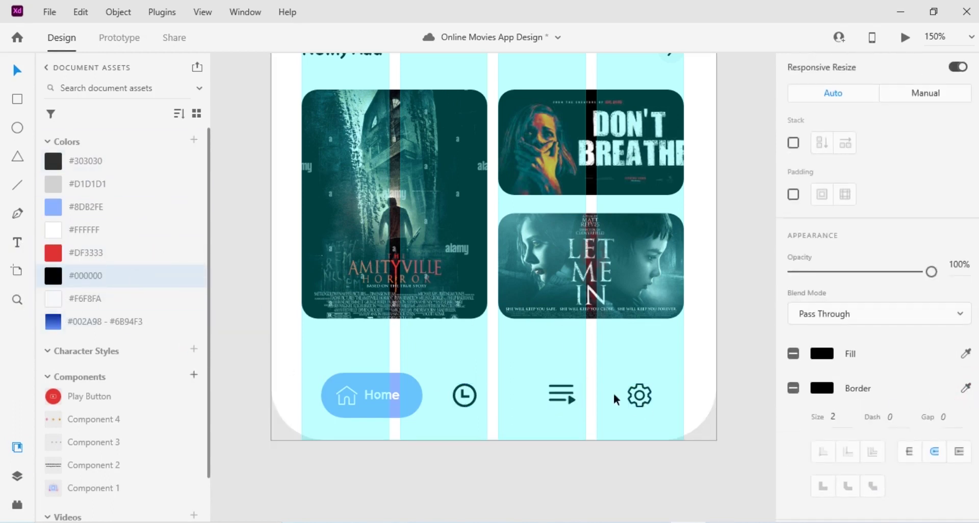
click(649, 400)
click(60, 284)
- Turn off the layout grid on the browse artboard
key(z)
alt+click(441, 366)
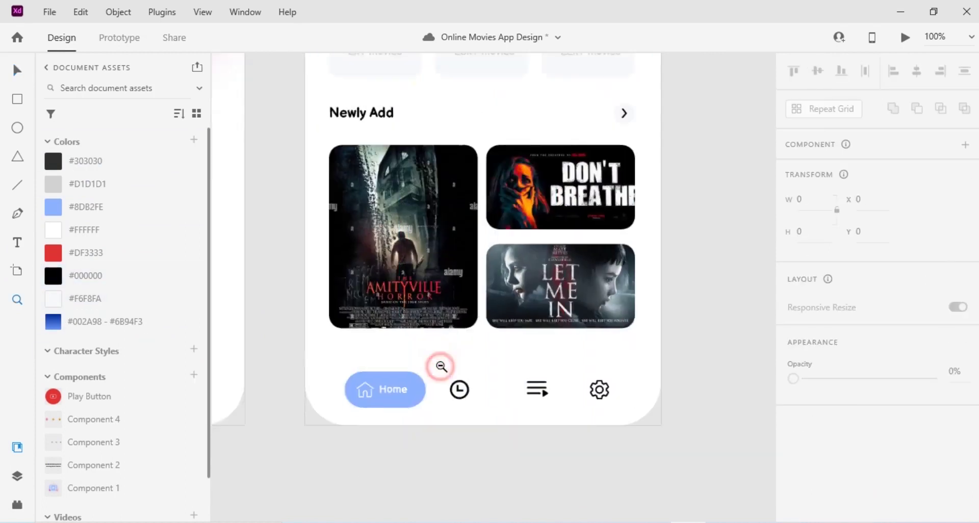
alt+click(441, 366)
drag(432, 369, 398, 447)
click(17, 73)
scroll(342, 136, up, 2)
click(342, 133)
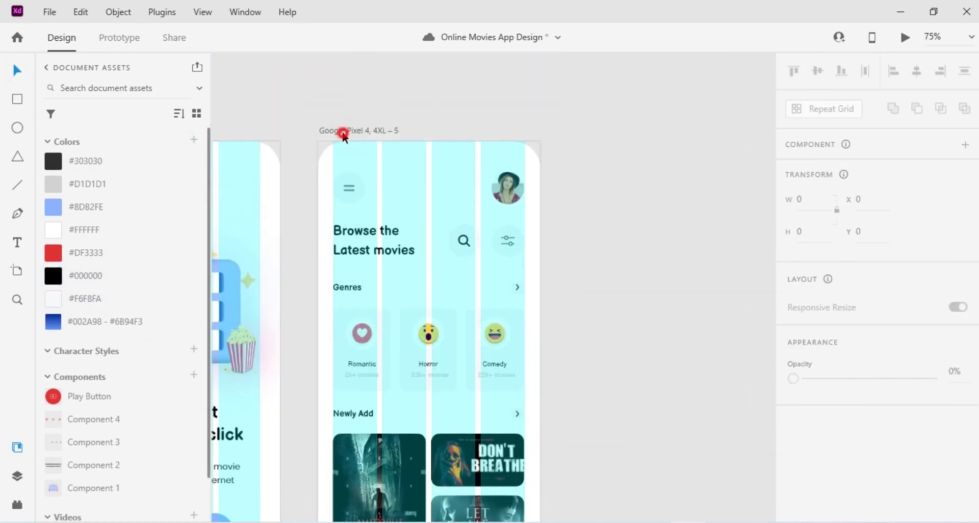
scroll(847, 405, down, 4)
click(793, 340)
click(673, 333)
- Select the browse artboard and open it in the desktop preview
drag(631, 427, 640, 325)
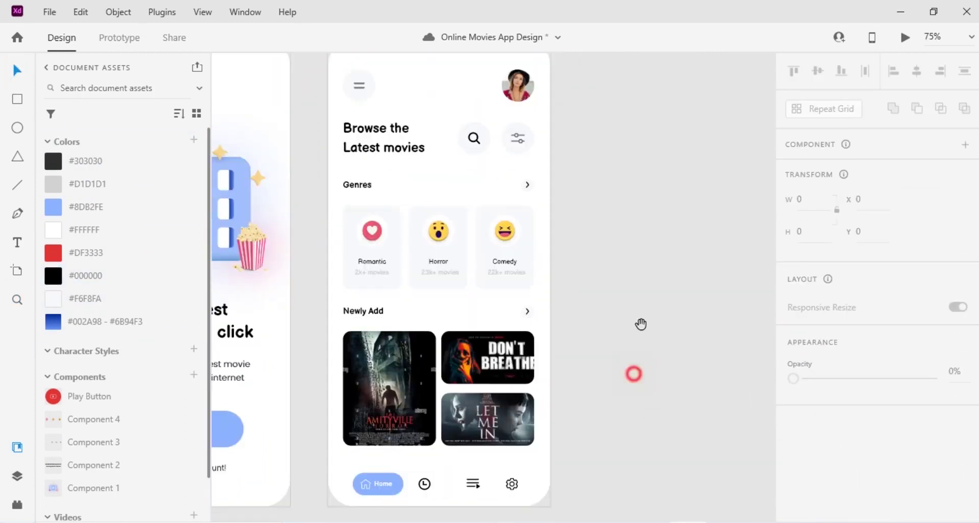
scroll(357, 153, up, 3)
click(357, 114)
click(905, 37)
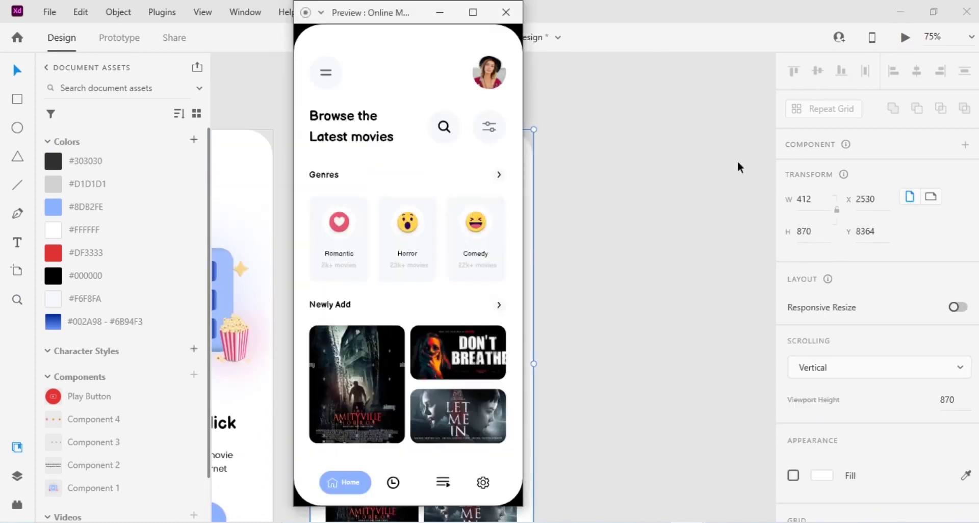
- Close the browse screen preview, view the "Watch latest movies in one click" artboard in the desktop preview and close it
click(506, 12)
click(474, 114)
click(906, 37)
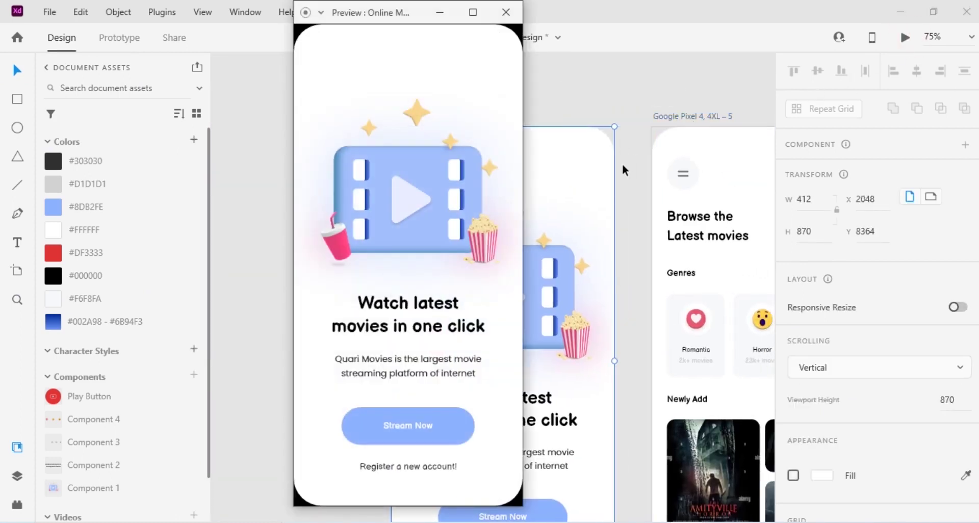
click(505, 12)
- Set the font size of the Romantic, Horror and Comedy genre labels to 17
drag(646, 186, 586, 85)
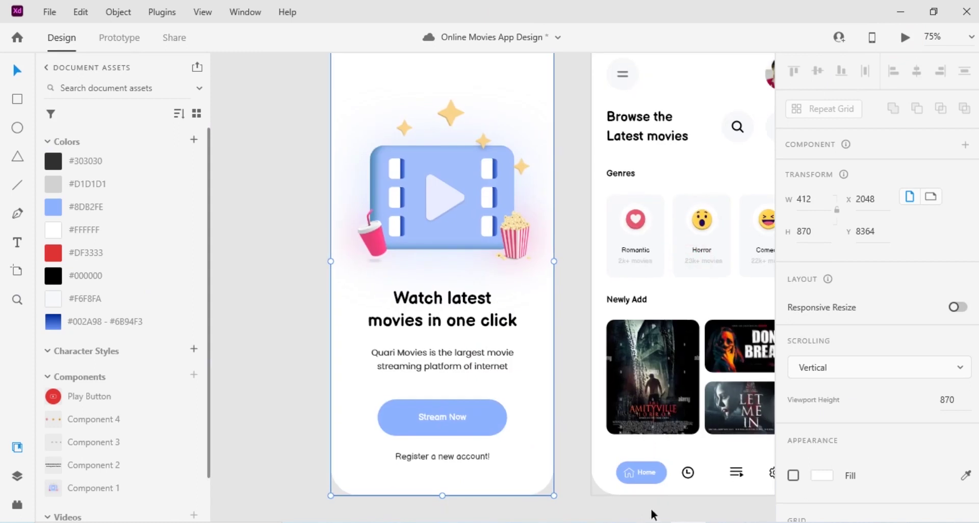
key(z)
alt+click(555, 326)
alt+click(555, 326)
drag(498, 306, 532, 291)
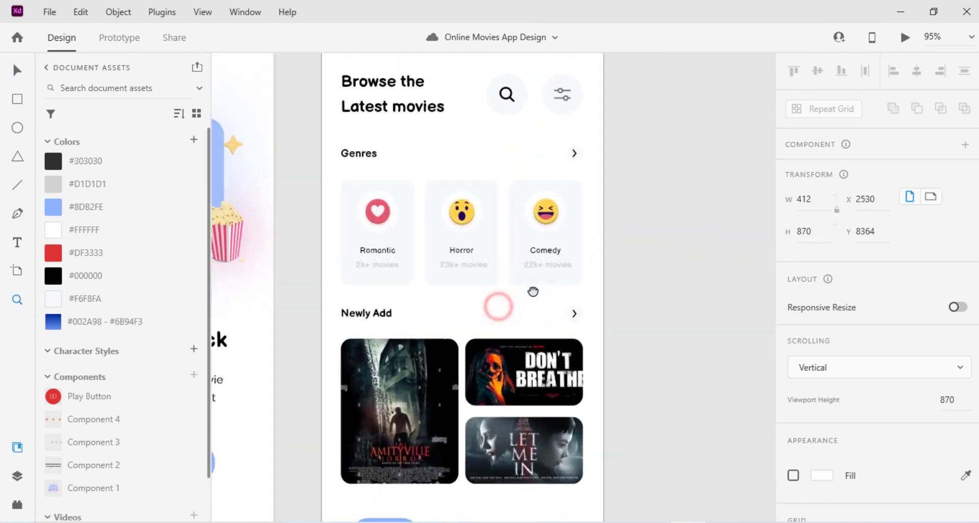
click(21, 74)
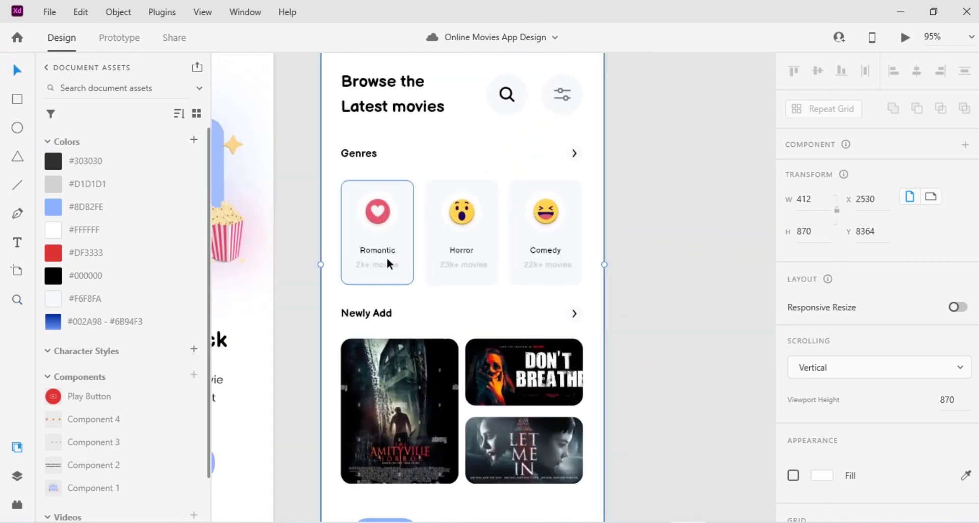
ctrl+click(382, 251)
ctrl+shift+click(453, 253)
ctrl+shift+click(535, 251)
scroll(809, 354, down, 3)
click(801, 338)
text(17)
key(Return)
- Center the enlarged Comedy, Horror and Romantic labels horizontally within their genre cards
drag(553, 250, 549, 250)
click(616, 255)
click(556, 249)
shift+click(570, 232)
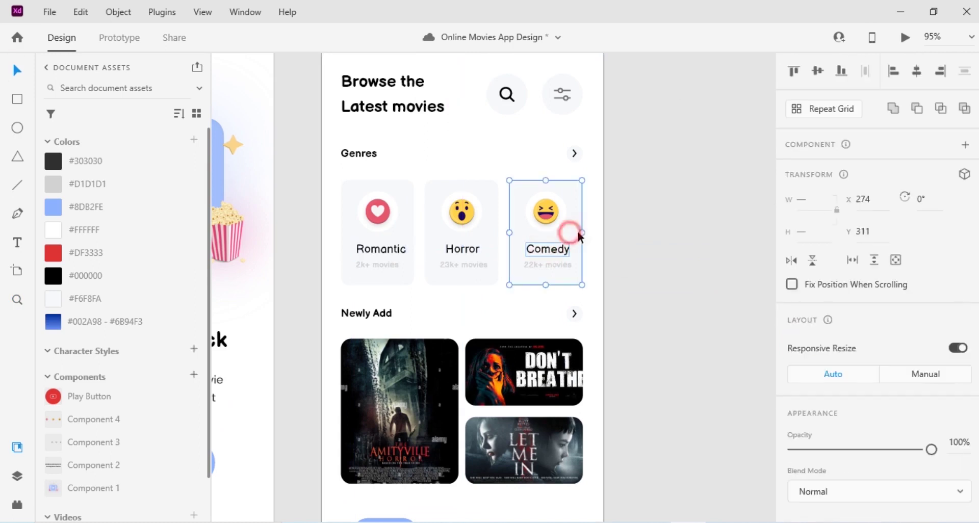
click(917, 72)
click(643, 211)
click(455, 265)
click(751, 149)
click(342, 249)
click(920, 71)
- Move the Home button in the bottom navigation up and into line with the left edge of the large movie poster
key(z)
scroll(551, 345, down, 4)
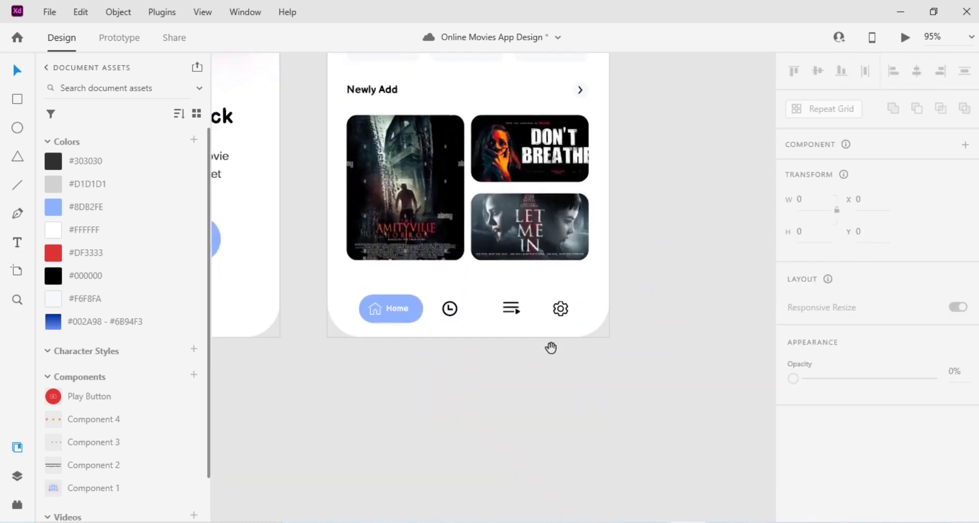
scroll(452, 411, up, 1)
click(452, 411)
click(11, 74)
scroll(360, 463, up, 2)
click(333, 421)
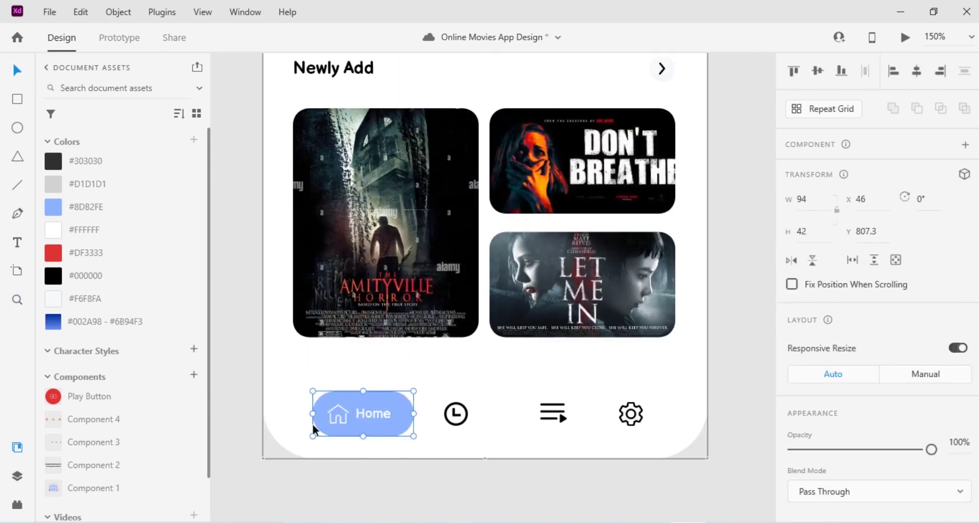
drag(366, 425, 347, 417)
- Move the clock, playlist and gear icons up level with the Home button and distribute them evenly horizontally
click(553, 413)
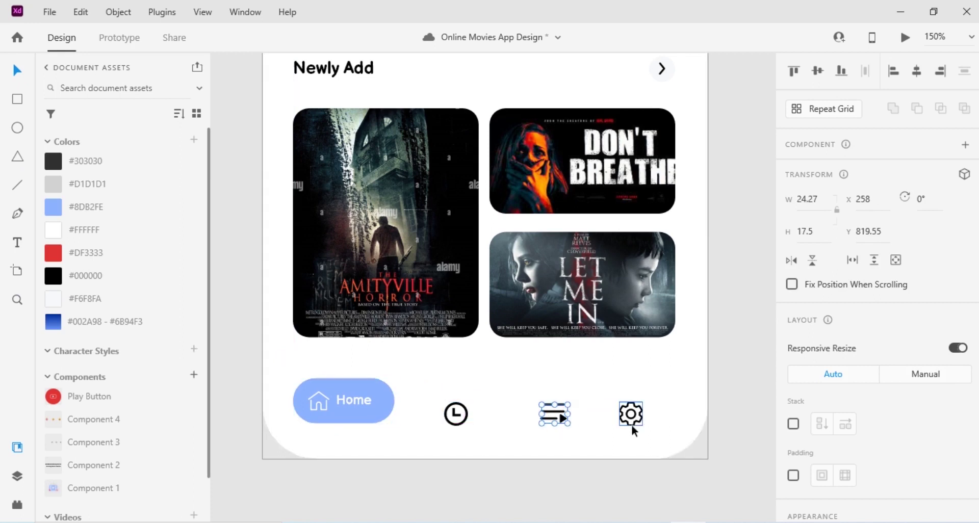
shift+click(631, 422)
shift+click(457, 412)
drag(459, 414, 468, 402)
click(864, 70)
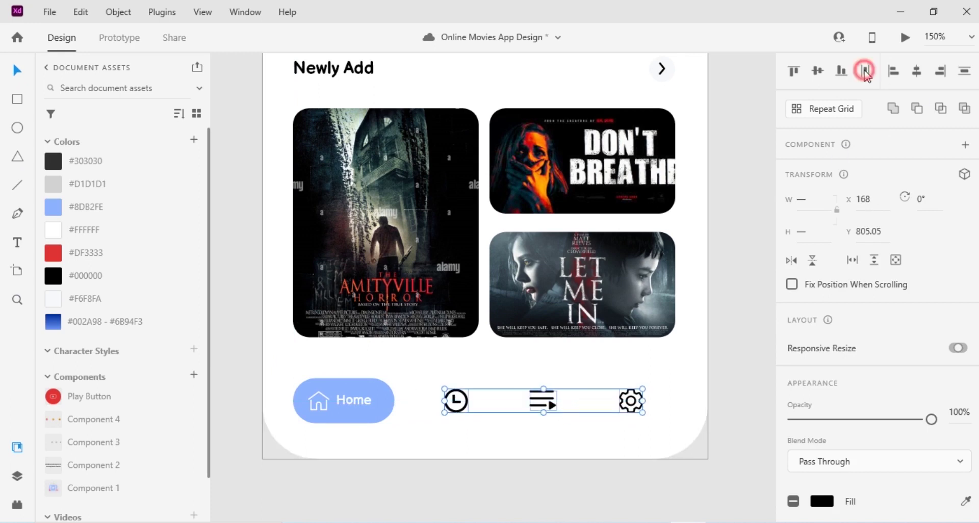
- Duplicate the finished browse artboard to start another screen
key(z)
alt+click(741, 317)
drag(721, 359, 666, 401)
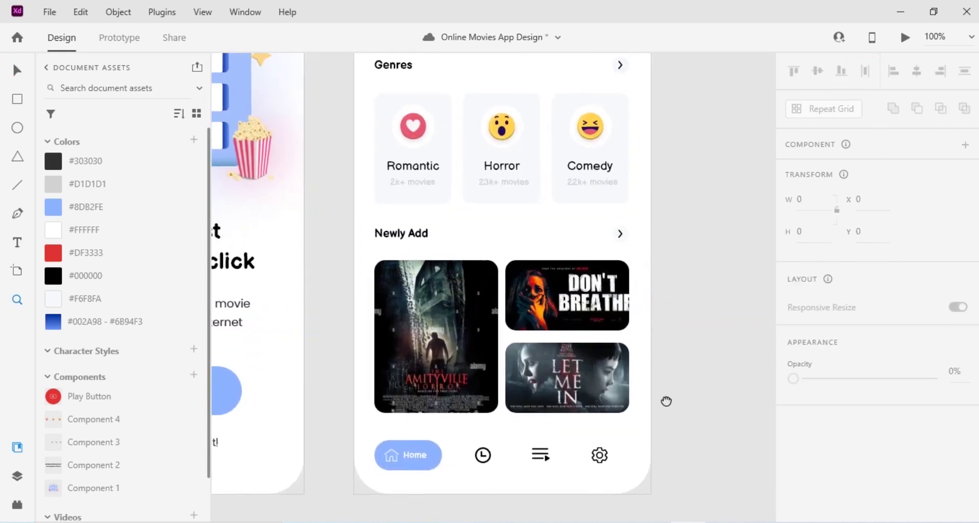
alt+click(601, 258)
drag(593, 286, 508, 389)
alt+click(525, 274)
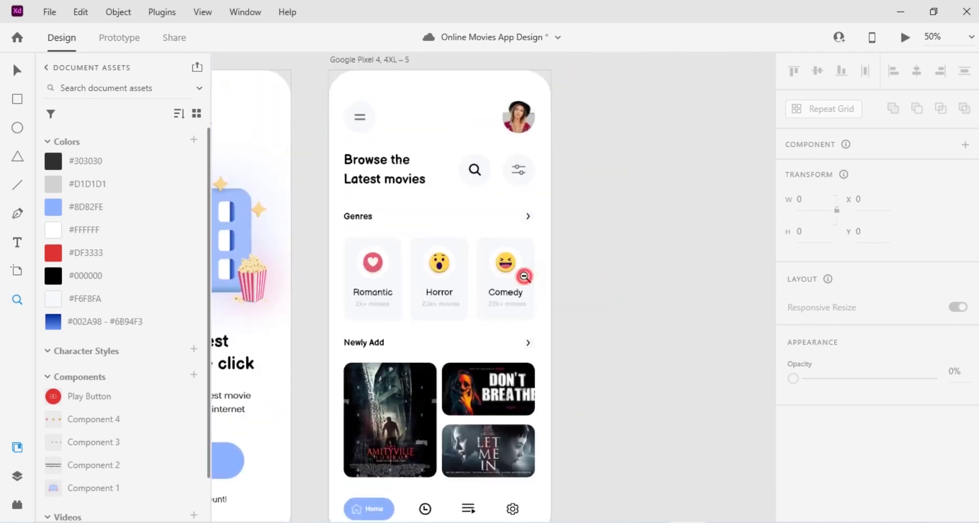
key(v)
drag(581, 109, 428, 136)
drag(485, 171, 550, 170)
click(392, 148)
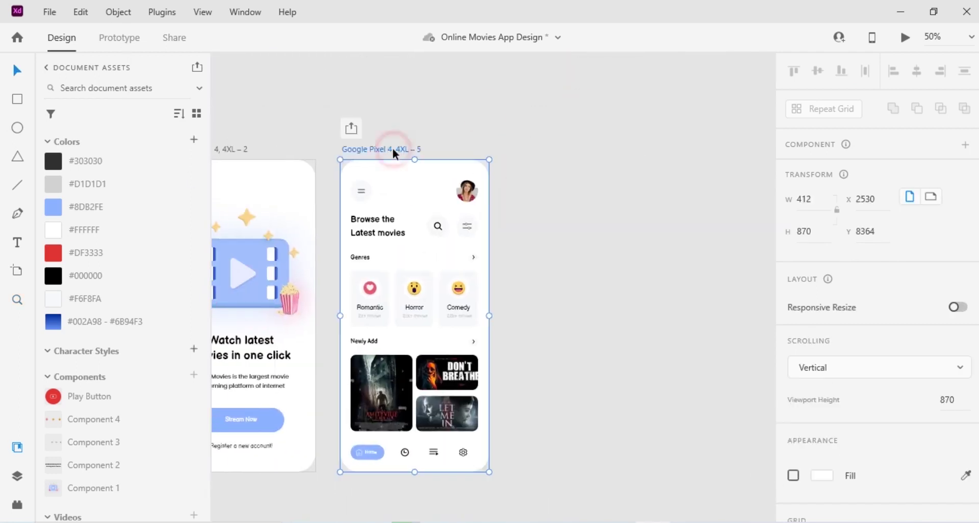
key(ctrl+d)
- Delete all content from the duplicated artboard, leaving it blank
drag(682, 297, 512, 280)
drag(545, 116, 338, 464)
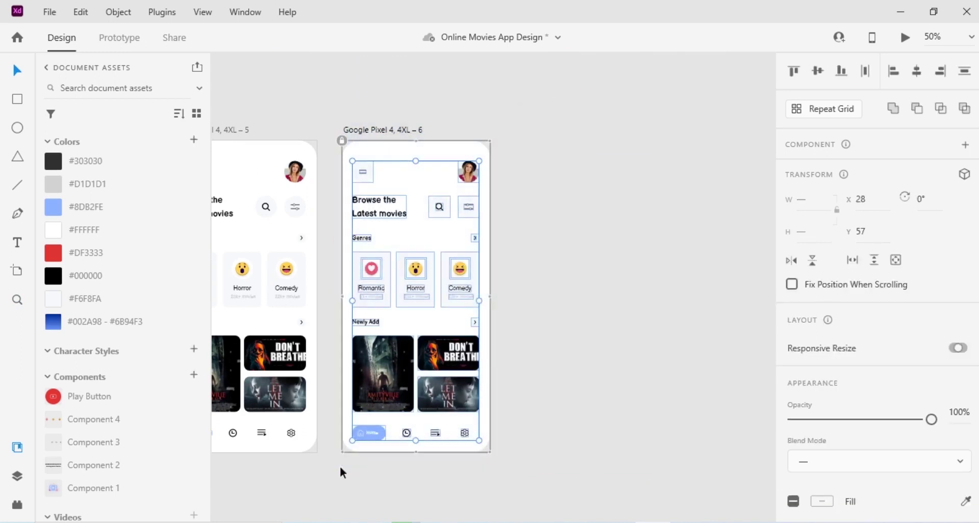
key(Delete)
- Draw a full-width banner rectangle at the top of the blank artboard and set its height to 313
click(421, 101)
click(17, 99)
drag(342, 138, 490, 252)
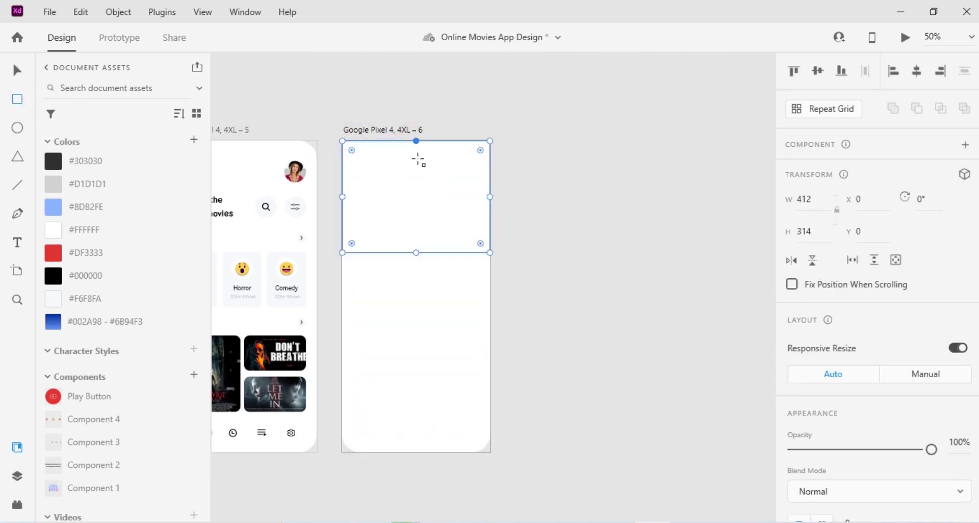
click(818, 229)
text(313)
key(Return)
- Round only the two upper corners of the banner rectangle to match the artboard's rounded corners
scroll(842, 409, down, 4)
click(863, 311)
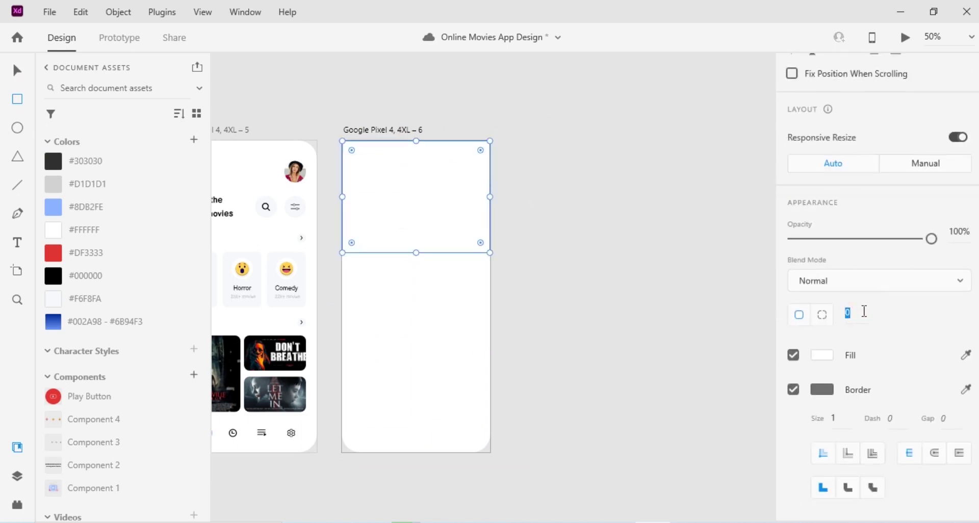
text(0)
click(16, 68)
click(454, 173)
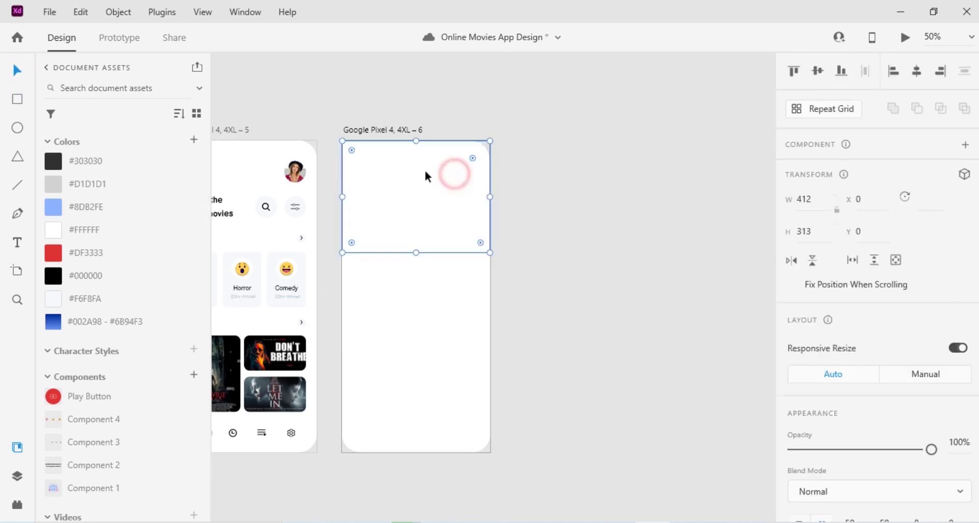
scroll(865, 350, down, 4)
click(847, 295)
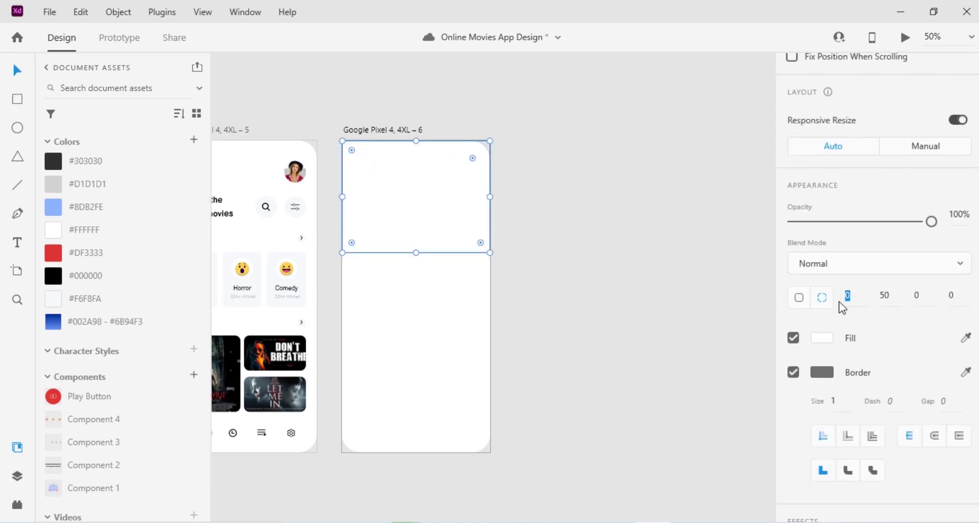
click(391, 170)
drag(351, 150, 360, 159)
drag(473, 157, 475, 158)
- Fill the banner rectangle with the Amityville Horror poster image and adjust the image inside it
click(544, 235)
drag(544, 235, 585, 256)
click(338, 487)
drag(550, 112, 481, 177)
double_click(481, 222)
click(635, 209)
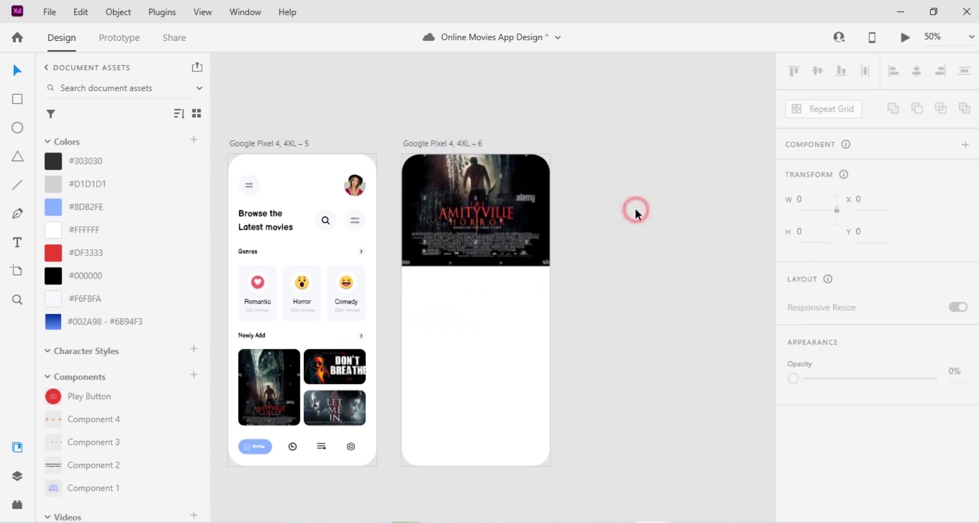
- Remove the border from the Amityville Horror banner
click(509, 214)
scroll(811, 356, down, 4)
click(793, 389)
click(595, 356)
drag(593, 347, 578, 326)
- Turn on the layout grid for the artboard with the movie banner
scroll(459, 316, up, 2)
drag(463, 251, 429, 372)
scroll(443, 313, down, 1)
key(t)
click(17, 70)
click(376, 110)
click(792, 488)
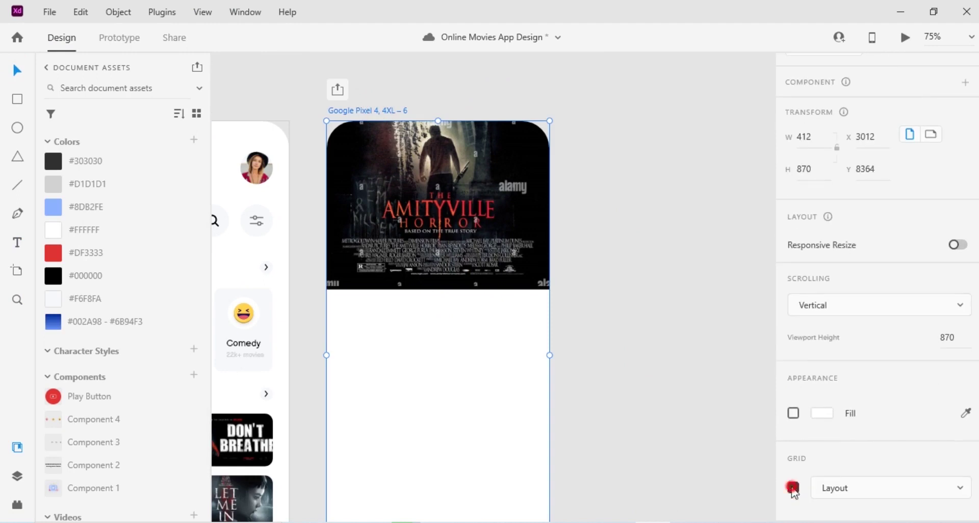
- Add the title "Maleficent: Mistress of Evil" below the banner at the first grid column, in Balsamiq Sans Bold size 21
key(t)
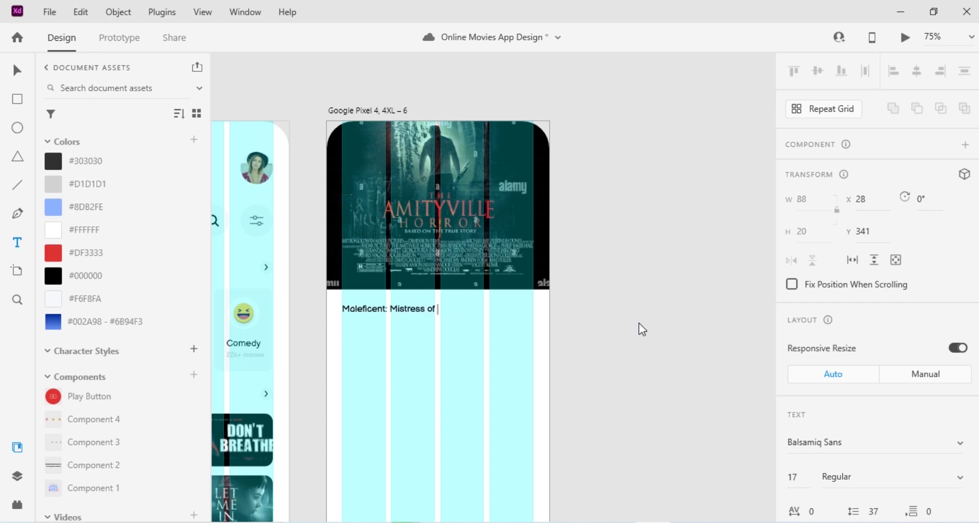
key(ctrl+a)
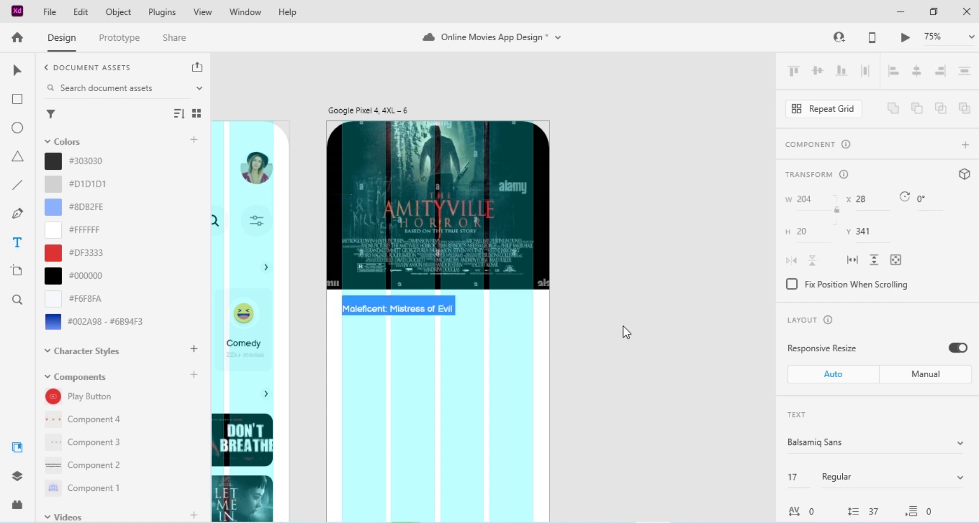
click(797, 478)
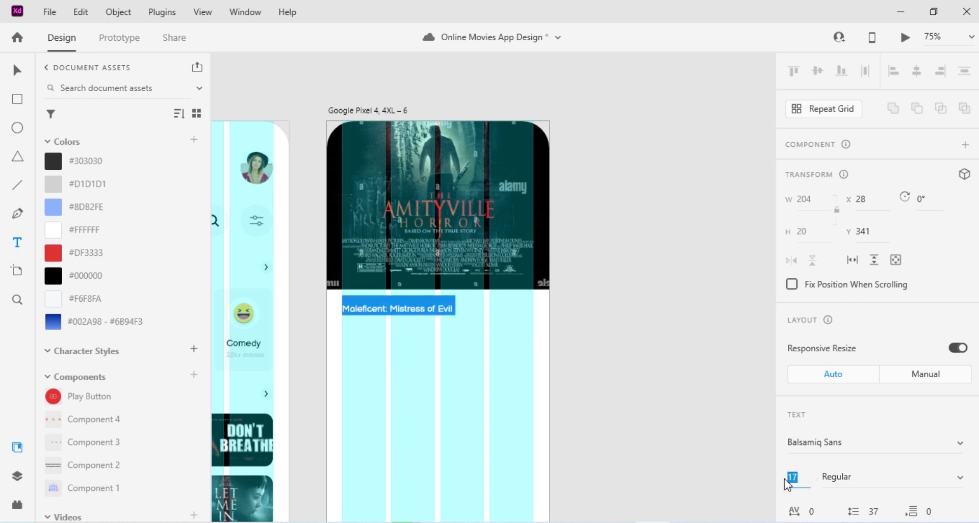
text(21)
key(Return)
click(960, 479)
click(907, 480)
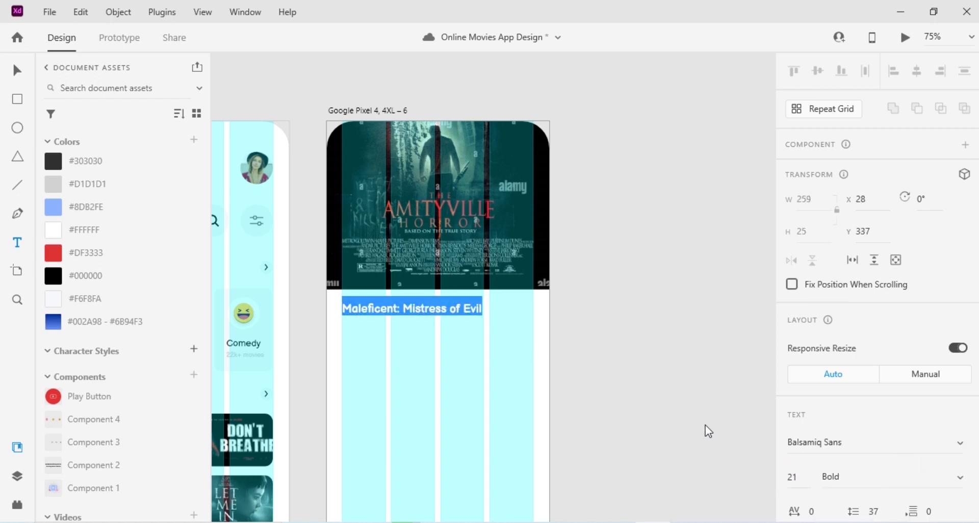
key(Escape)
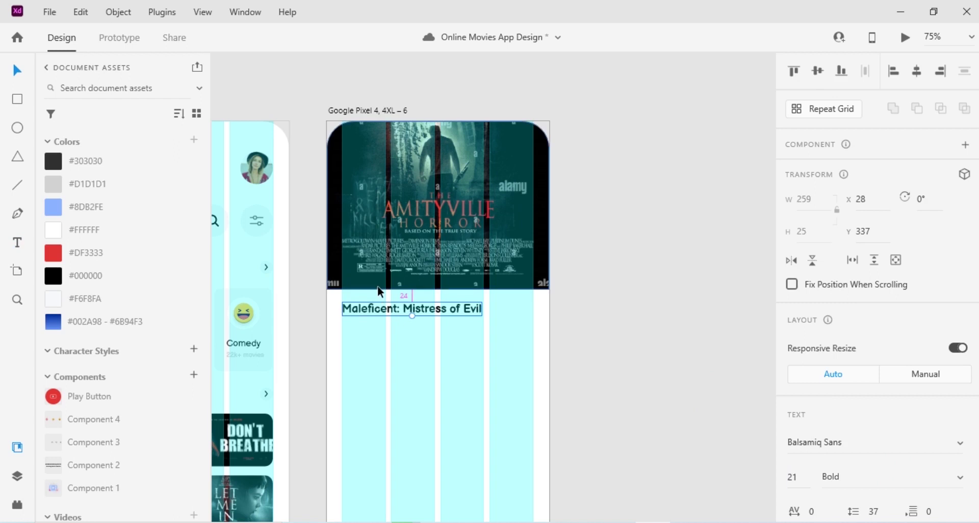
click(585, 320)
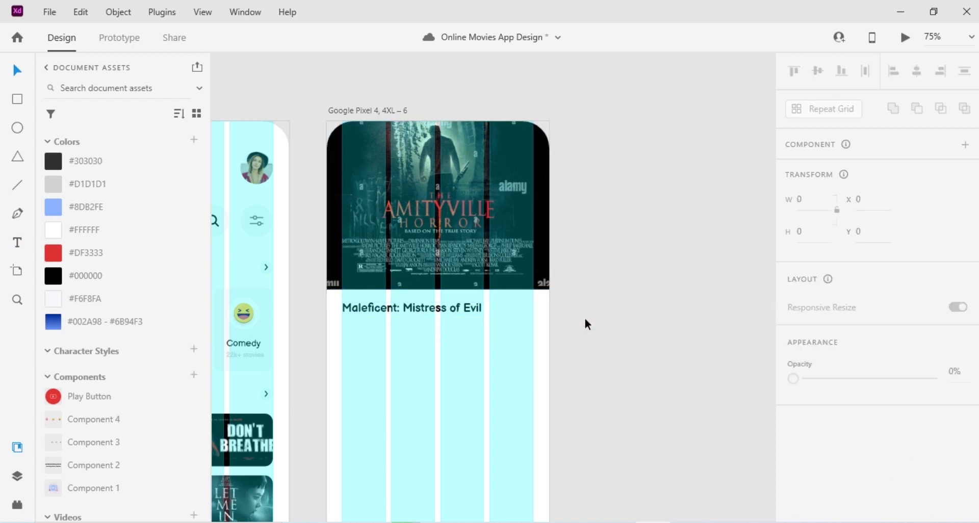
- Place the Play Button component beside the movie title, against the right edge of the last grid column
drag(55, 398, 528, 319)
click(610, 308)
drag(449, 373, 499, 355)
- Add the text line "2019 - Fairy tale - 1h 58m" directly below the movie title
key(t)
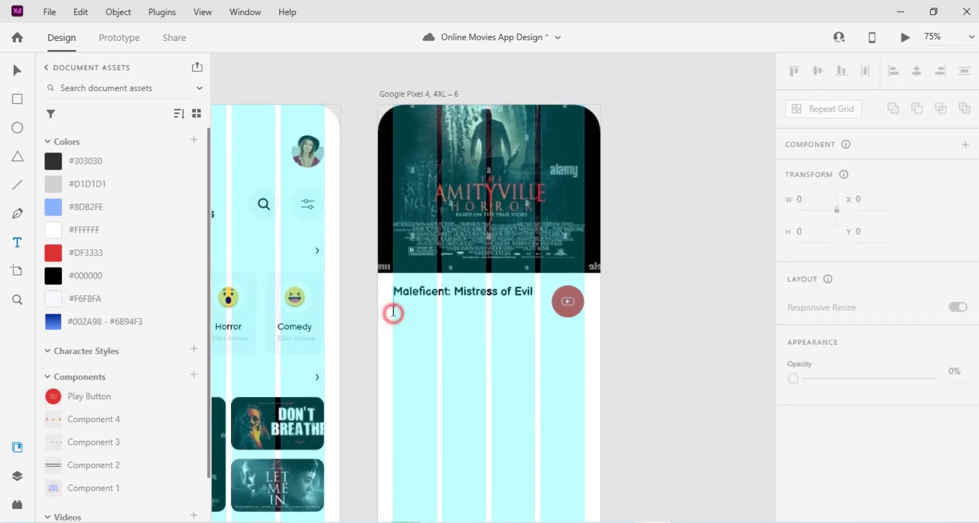
click(393, 312)
text(2019-)
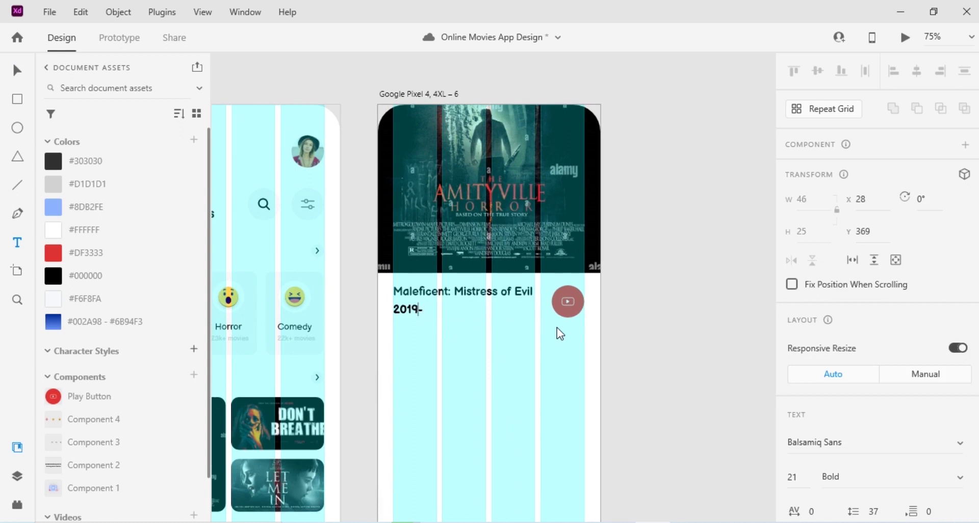
key(BackSpace)
text(- fairy tail)
key(BackSpace)
key(BackSpace)
text(le)
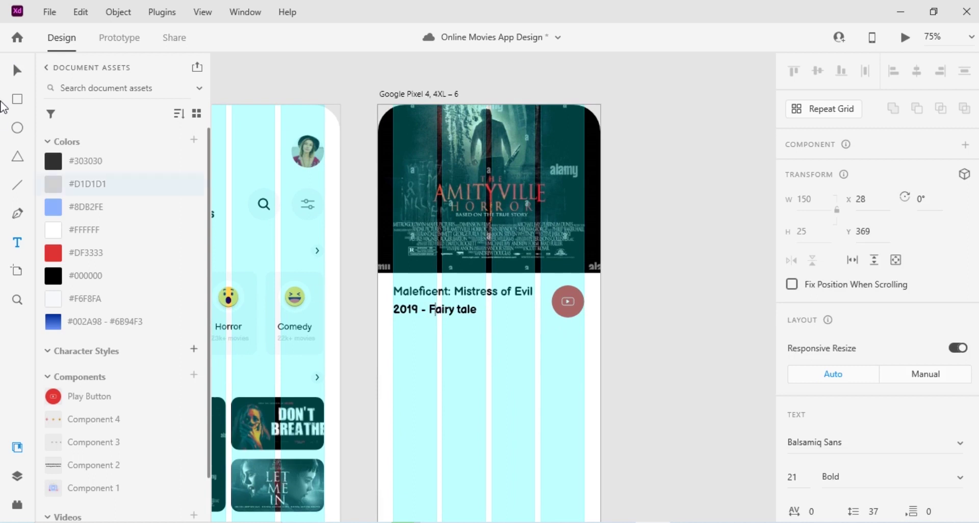
key(Escape)
click(478, 310)
key(Escape)
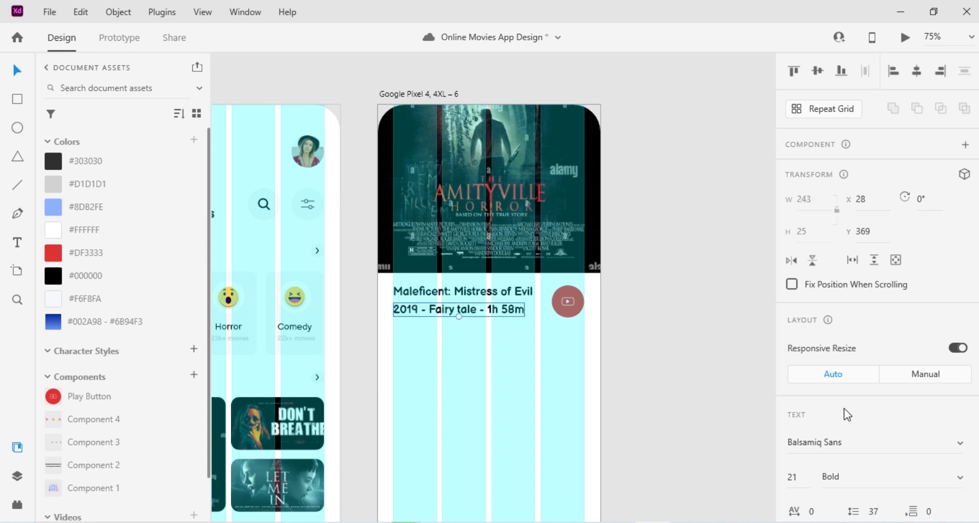
- Try font size 17 on the year, genre and duration line, then set it to 19
scroll(843, 409, down, 2)
click(802, 406)
text(17)
key(Return)
key(ctrl+z)
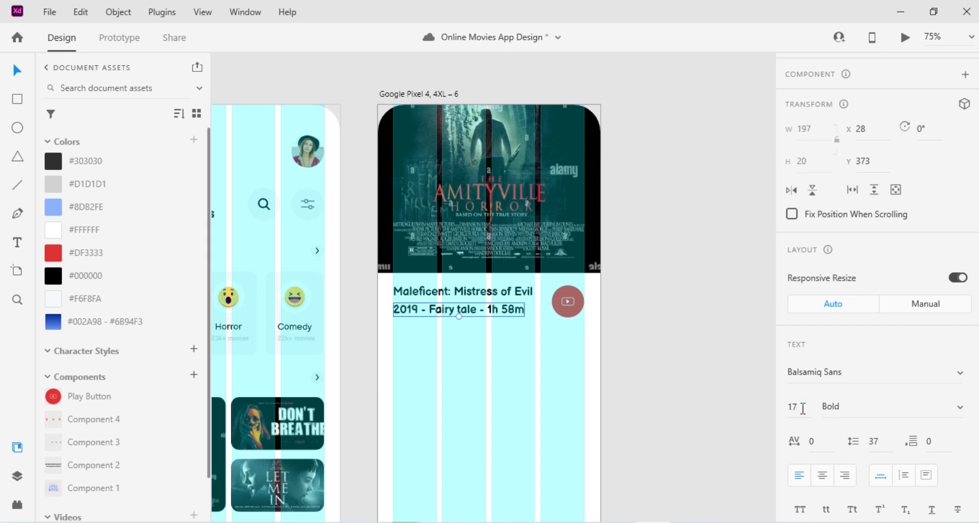
text(19)
key(Return)
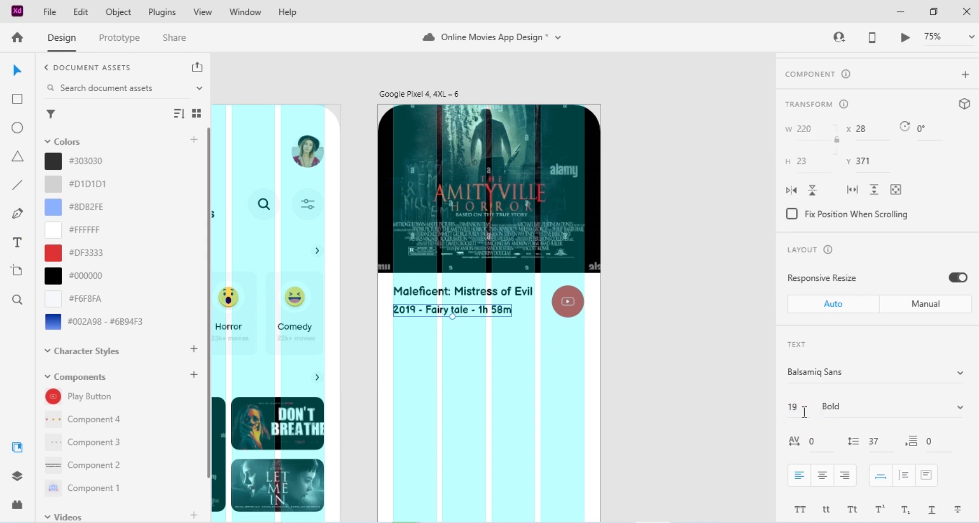
- Change the year, genre and duration line to Regular weight and color it with the #D1D1D1 asset
scroll(954, 414, down, 2)
click(956, 336)
click(923, 280)
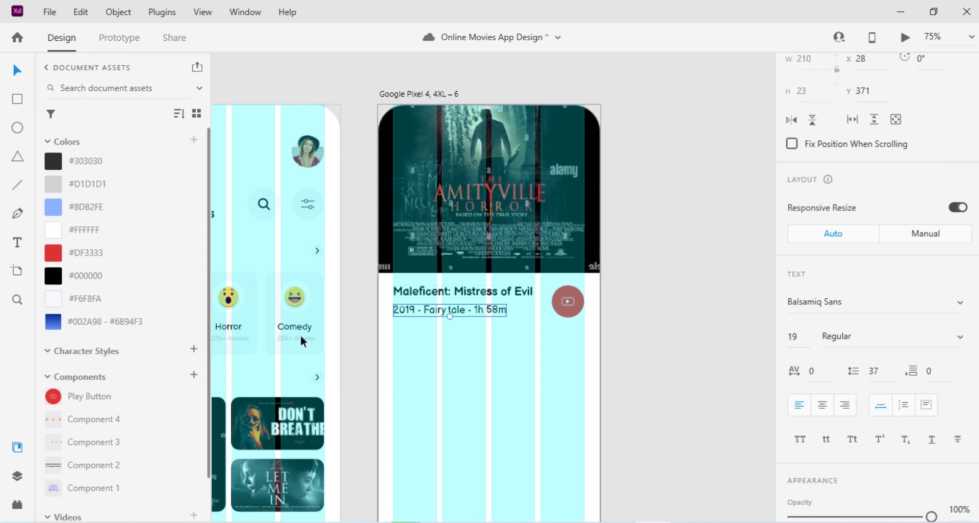
click(56, 185)
click(673, 397)
- Draw a small rectangle about 105 by 32 below the movie details line, starting at the first grid column
drag(674, 397, 664, 308)
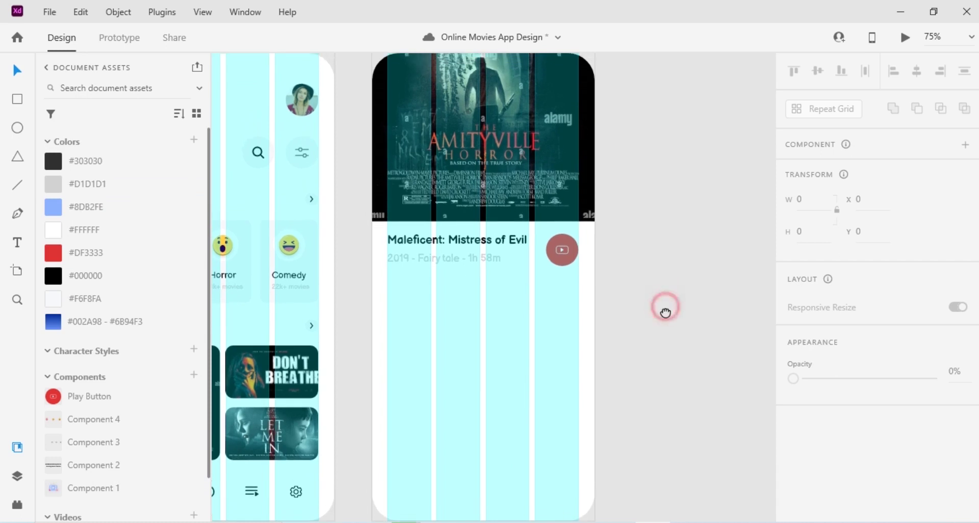
click(17, 98)
drag(386, 287, 430, 303)
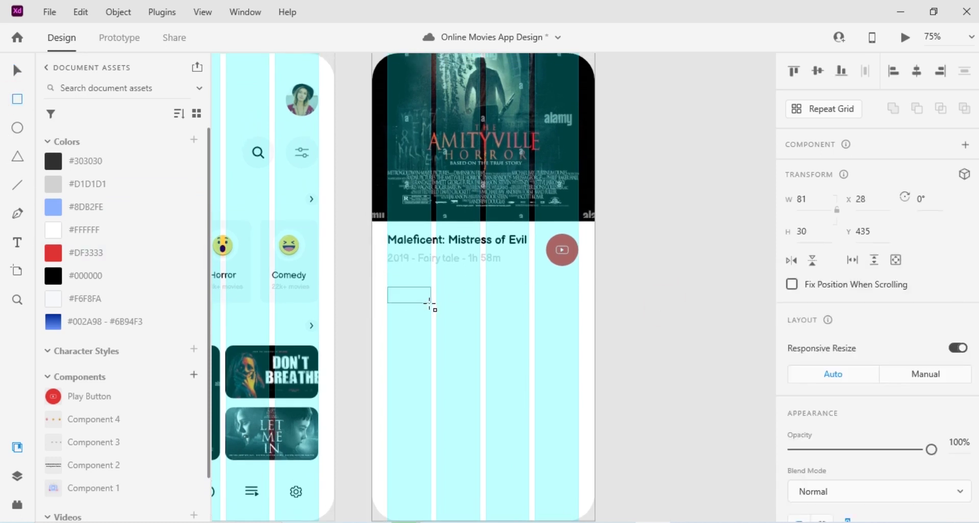
click(15, 69)
click(677, 317)
key(z)
click(475, 291)
click(12, 70)
click(396, 315)
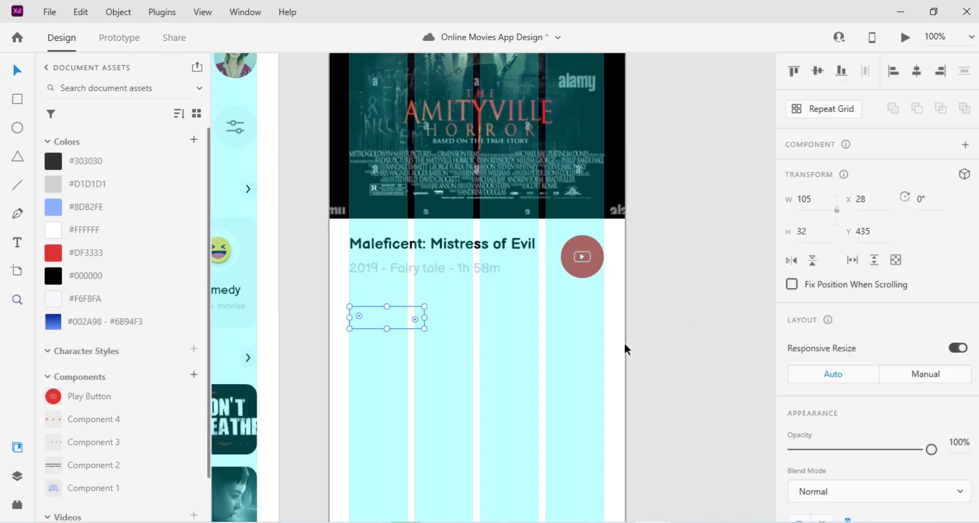
- Move the small rectangle up to Y 416, enlarge it to about 116 by 38, and set its corner radius to 86
key(shift+Up)
key(shift+Up)
key(Down)
mouse_move(410, 395)
mouse_down()
mouse_move(420, 209)
mouse_move(394, 391)
mouse_up()
drag(371, 314, 371, 320)
scroll(852, 383, down, 3)
click(852, 383)
text(86)
key(Return)
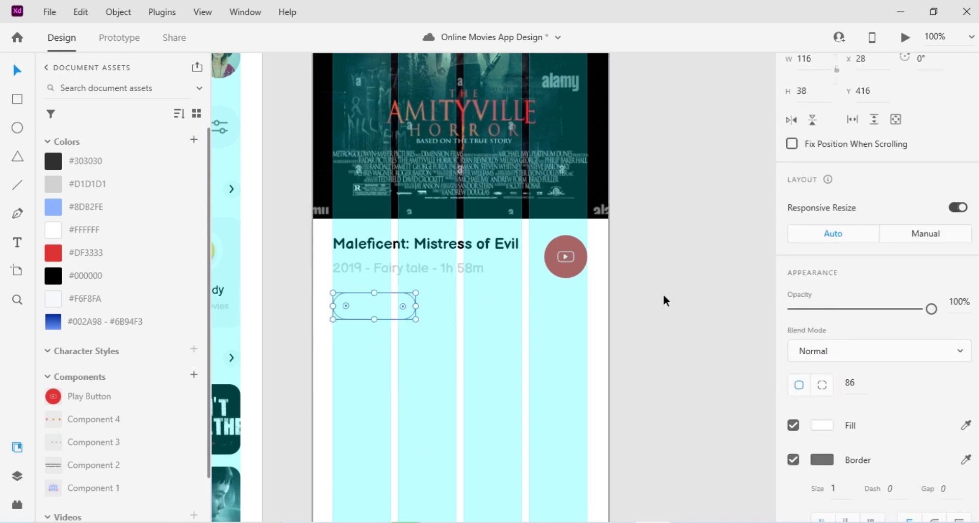
- Add the text "Action" inside the pill shape and color it with the #D1D1D1 asset
key(t)
click(351, 306)
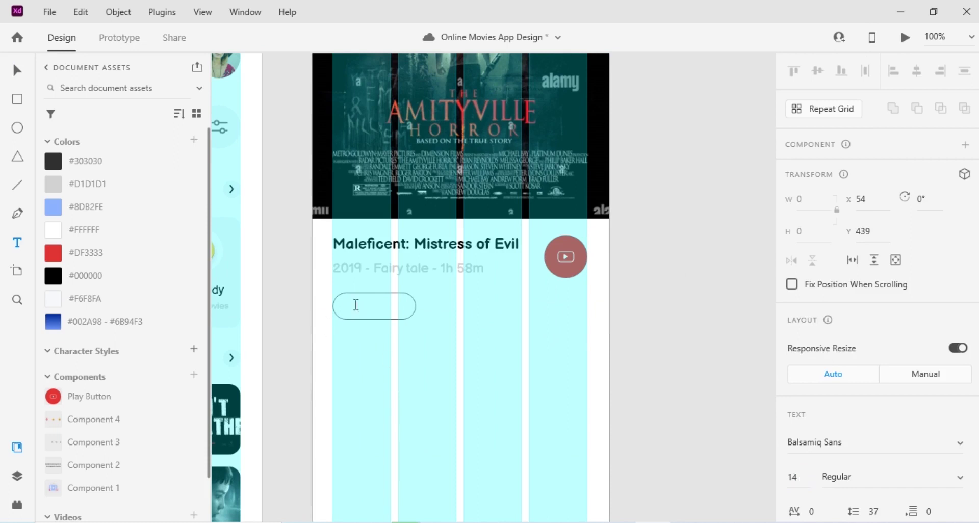
text(Action)
key(ctrl+a)
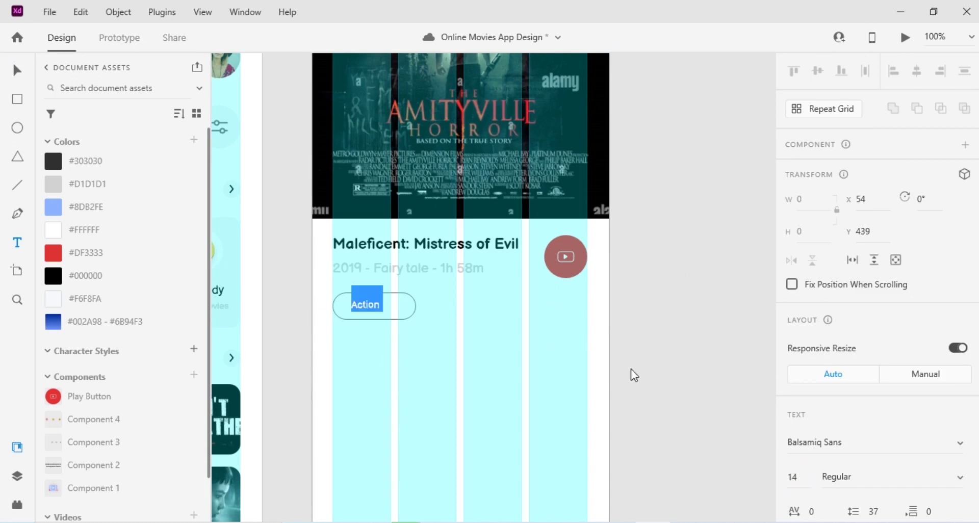
scroll(821, 465, down, 5)
click(821, 457)
click(57, 185)
click(708, 332)
click(14, 73)
- Fill the pill with the #F6F8FA asset without a border, and center the Action label horizontally in it
double_click(415, 306)
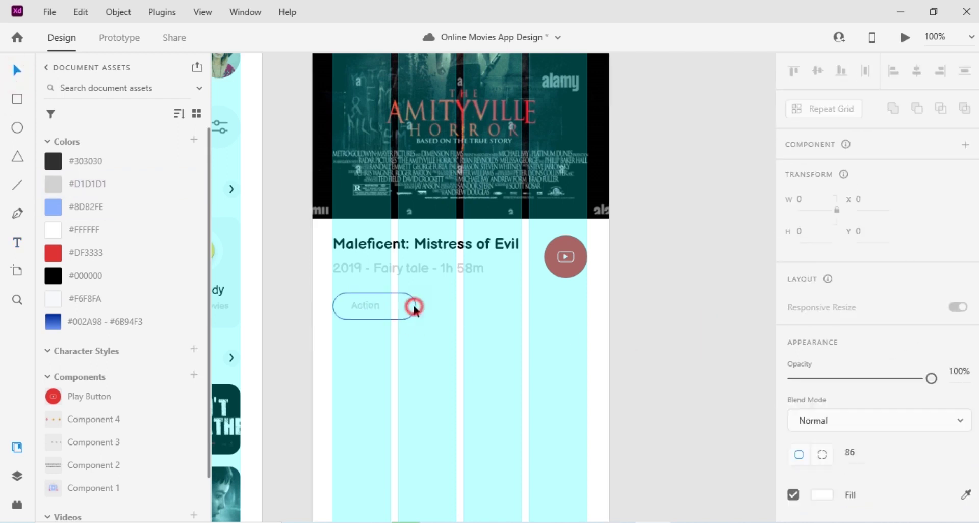
click(76, 296)
click(793, 390)
shift+click(390, 308)
shift+click(375, 307)
shift+click(404, 306)
click(917, 71)
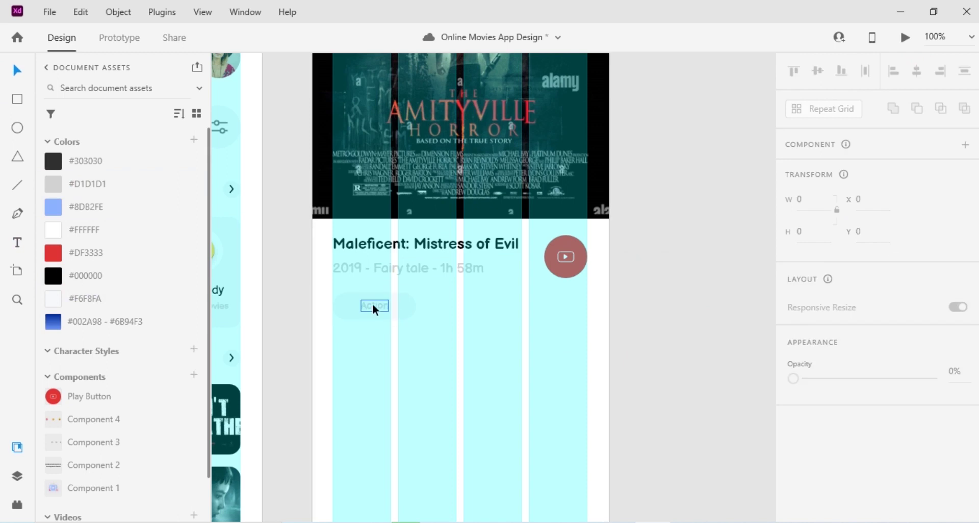
- Recolor the Action label with the #303030 asset and preview the movie detail screen
double_click(372, 303)
click(90, 159)
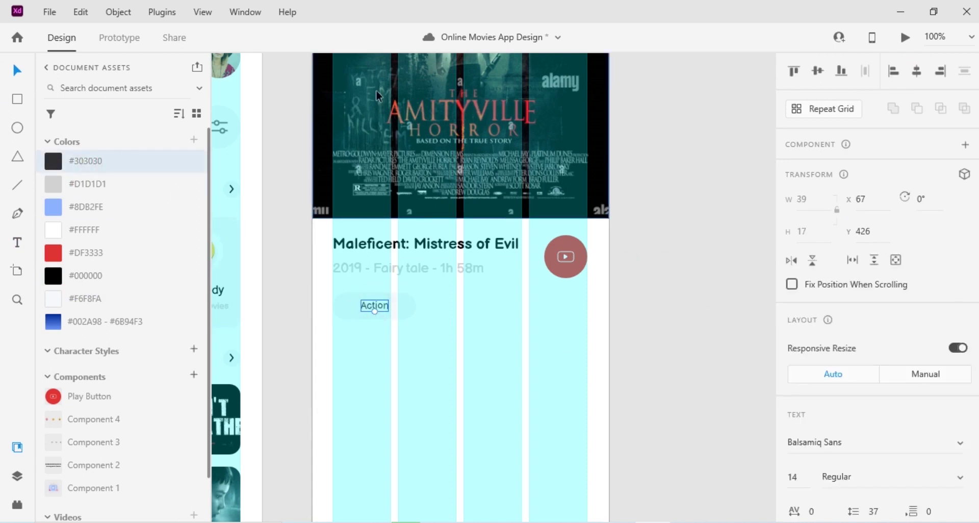
click(905, 37)
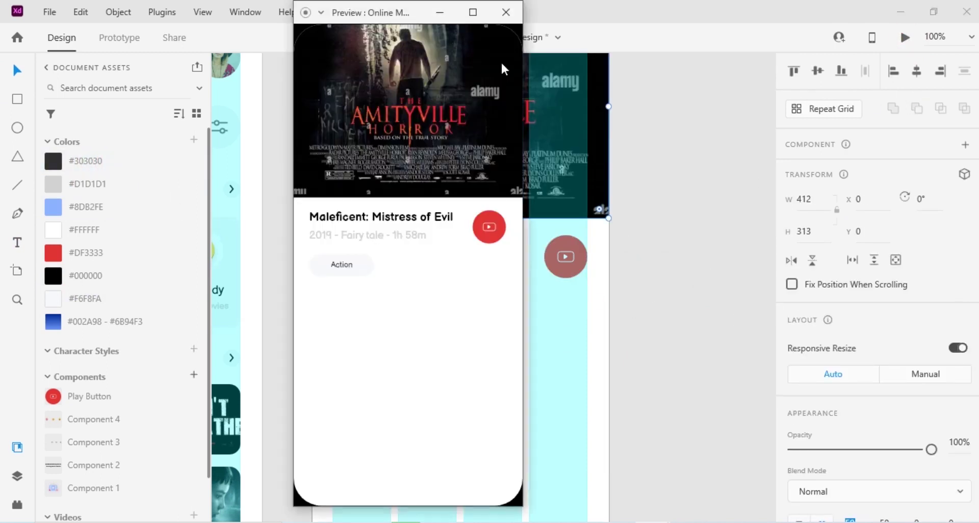
click(506, 13)
- Narrow the Action pill to about 101 wide and center its label horizontally again
click(399, 312)
drag(411, 303, 407, 305)
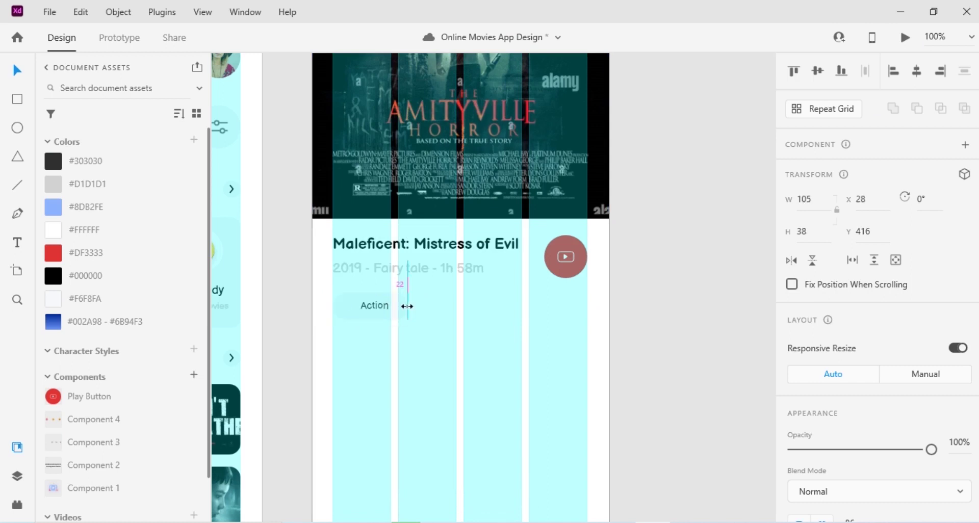
shift+click(374, 308)
click(918, 71)
click(750, 204)
- Duplicate the Action tag with its label to the right, placing the copy at X 139
click(391, 311)
shift+click(375, 306)
drag(376, 307, 454, 312)
double_click(454, 312)
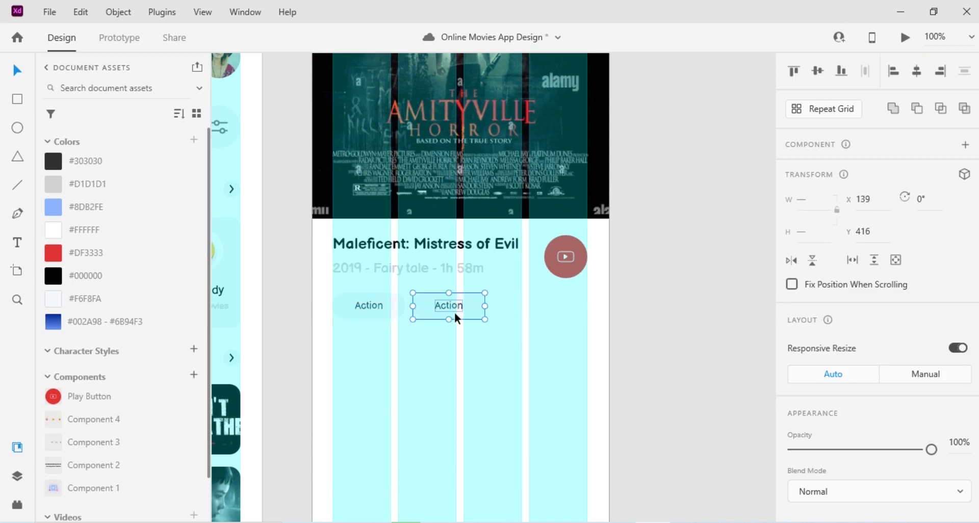
- Change the copied tag's label to "Horror" and center it horizontally in its pill
double_click(451, 310)
text(Horror)
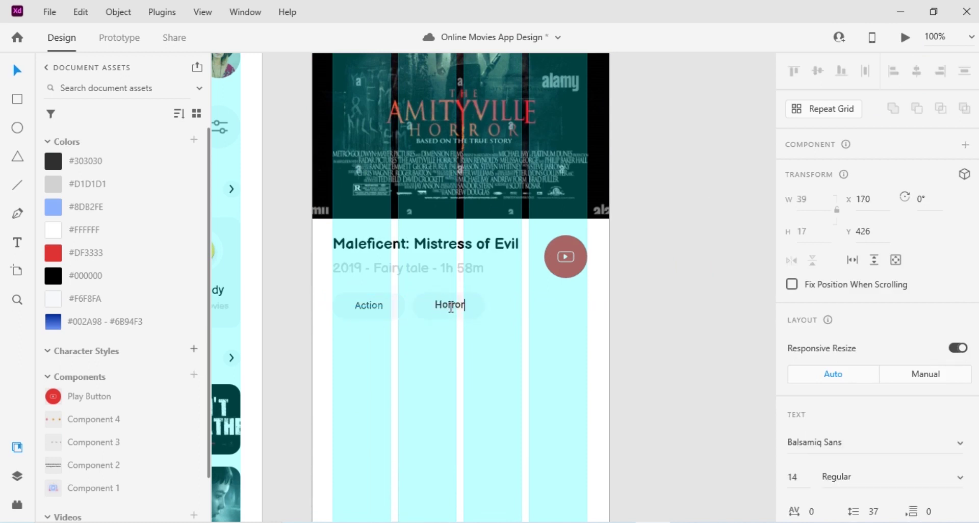
click(668, 308)
shift+click(474, 307)
click(917, 70)
click(758, 269)
- Duplicate the Horror tag to its right in the same row with equal spacing
click(476, 307)
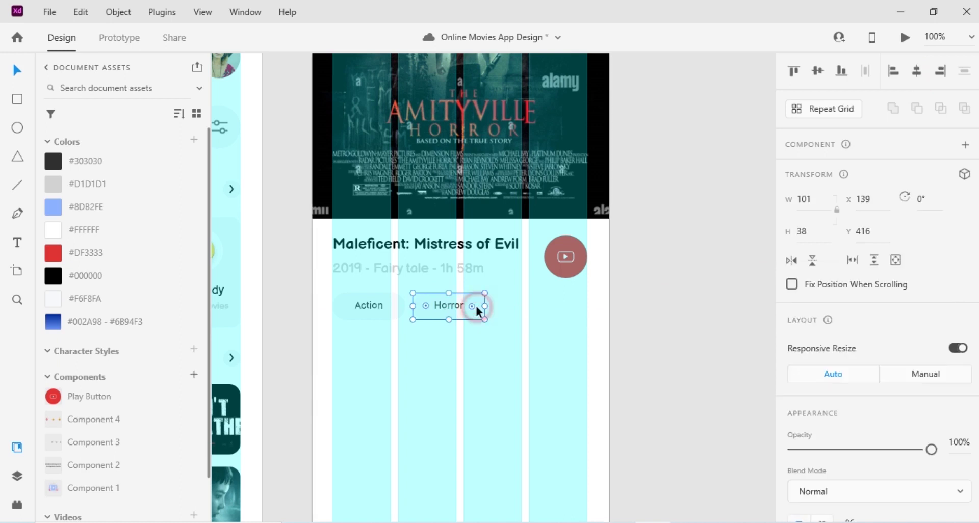
drag(458, 310, 545, 316)
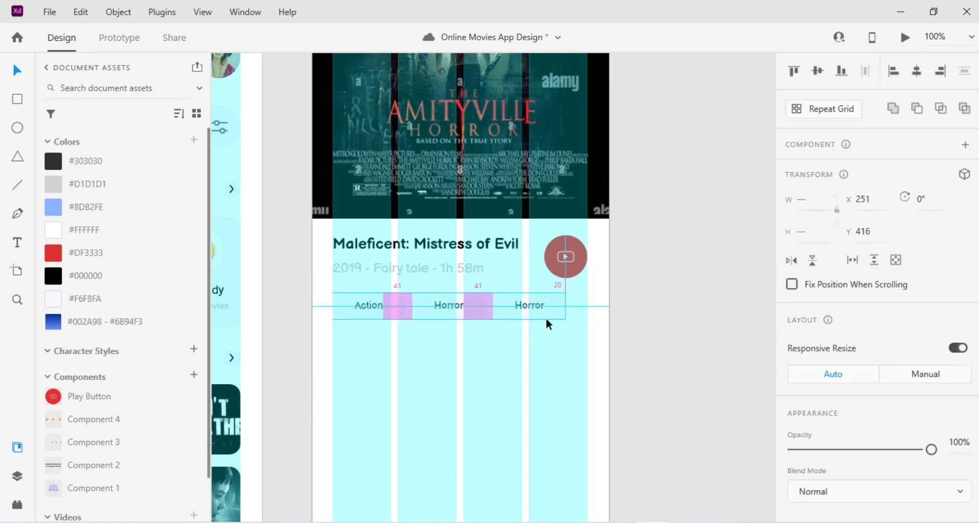
click(647, 332)
- Narrow the third tag's pill, change its label to "2+", and center the label in the pill
click(563, 306)
drag(564, 306, 520, 308)
double_click(521, 308)
text(2+)
key(Escape)
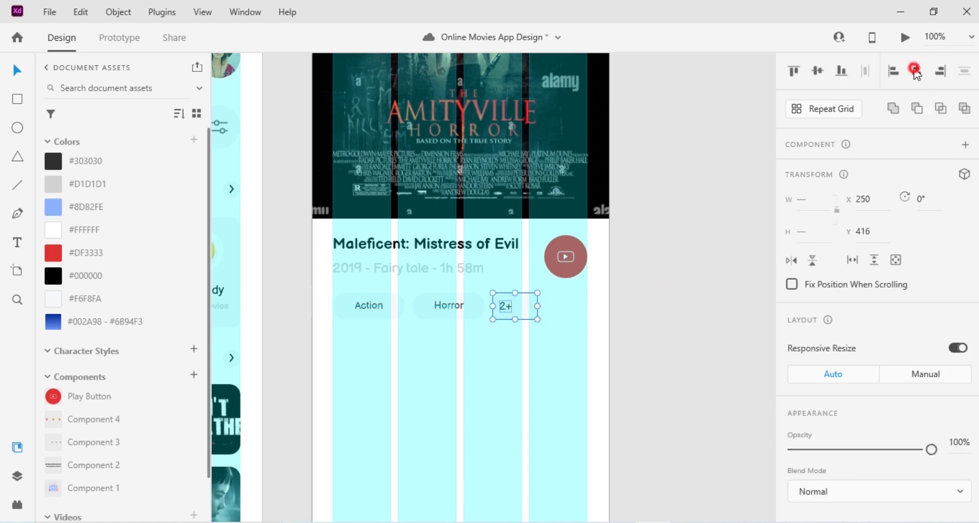
click(648, 357)
key(z)
alt+click(653, 332)
mouse_move(611, 359)
mouse_down()
mouse_move(609, 339)
mouse_move(617, 359)
mouse_up()
click(19, 71)
key(t)
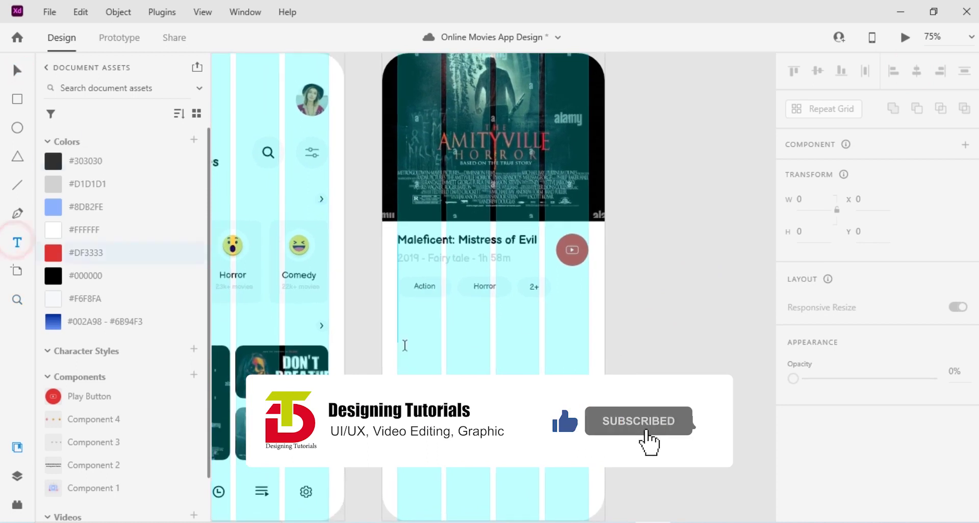
click(398, 325)
text(Cast)
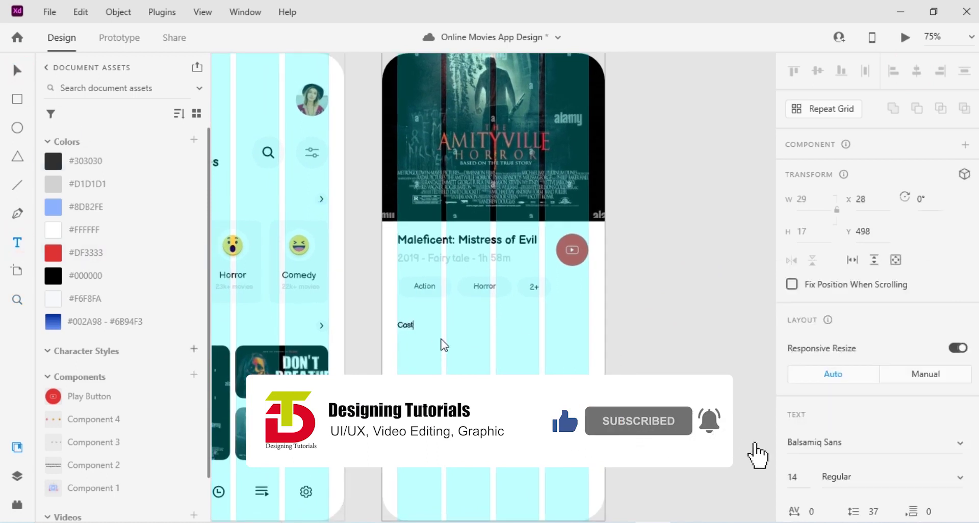
key(Escape)
key(Delete)
- Copy the Genres heading from the browse screen to the detail screen, placing it below the tags at X 28, Y 487
click(17, 70)
click(426, 312)
drag(556, 301, 653, 291)
click(248, 188)
drag(249, 188, 519, 309)
key(Up)
key(Up)
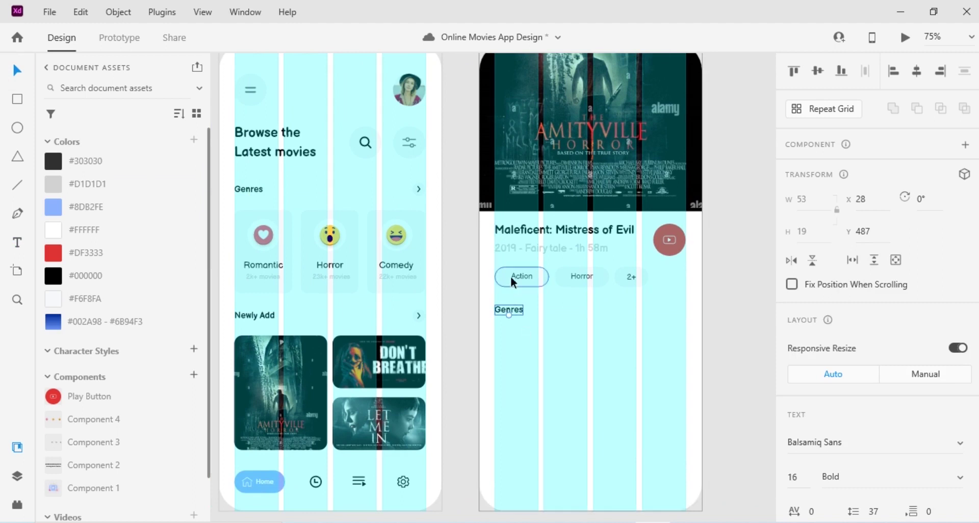
- Change the copied heading's text to "Cast"
drag(577, 356, 555, 353)
double_click(509, 310)
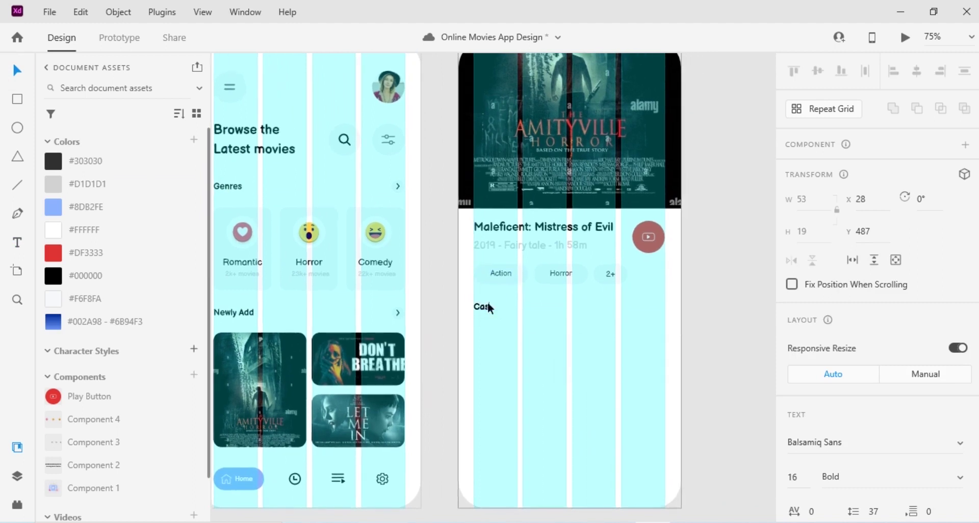
key(Escape)
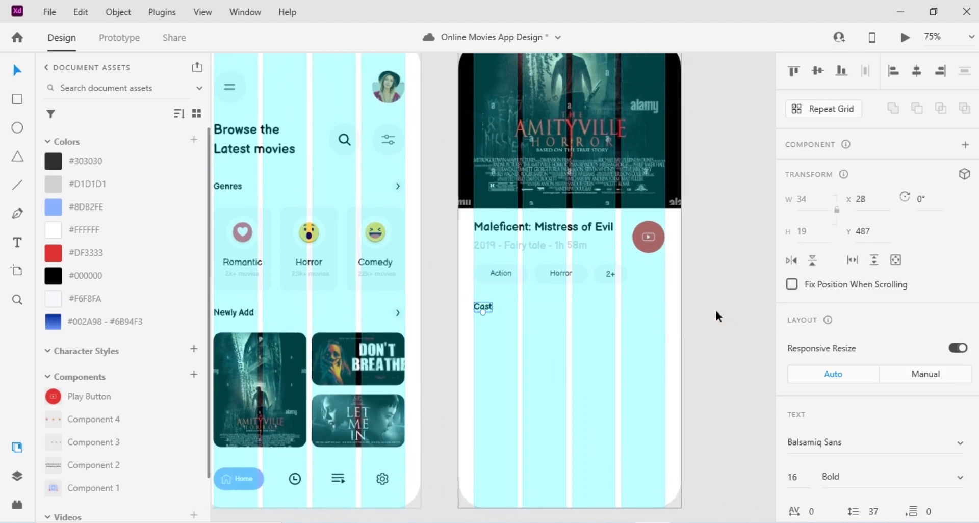
- Draw a rectangle about 172 by 57 below the Cast heading, starting at the first grid column
drag(726, 311, 637, 304)
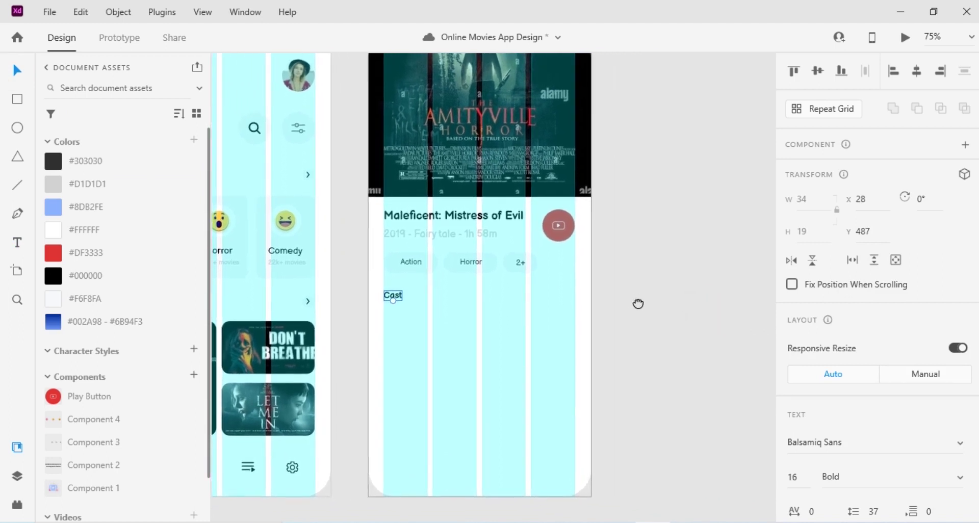
click(17, 98)
drag(384, 323, 474, 353)
click(16, 69)
key(z)
click(482, 319)
click(20, 75)
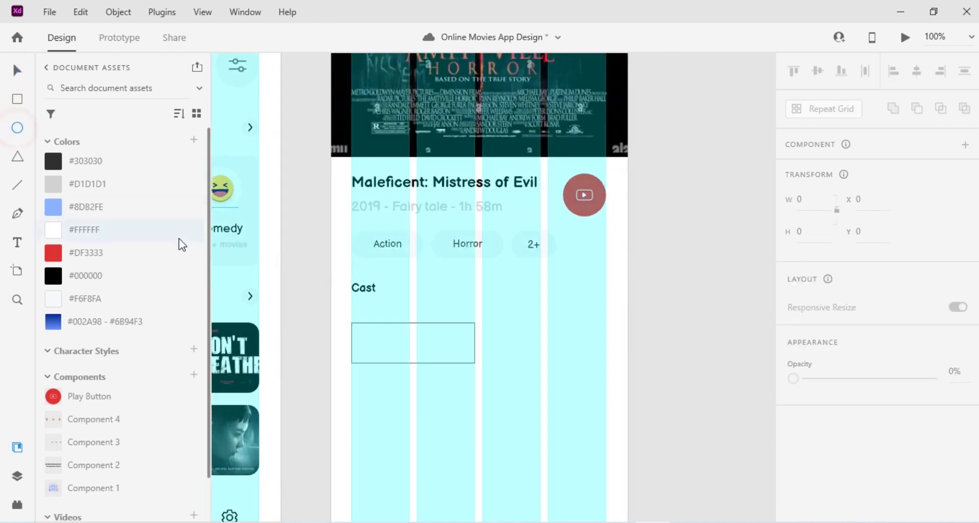
- Style the cast card rectangle with a corner radius of 15, the #F6F8FA fill and no border
click(413, 343)
scroll(874, 341, down, 1)
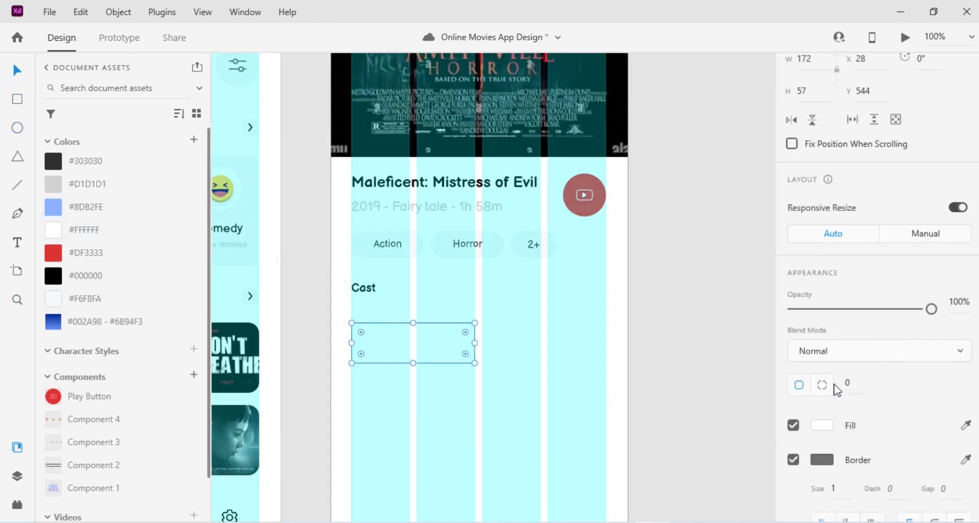
key(Return)
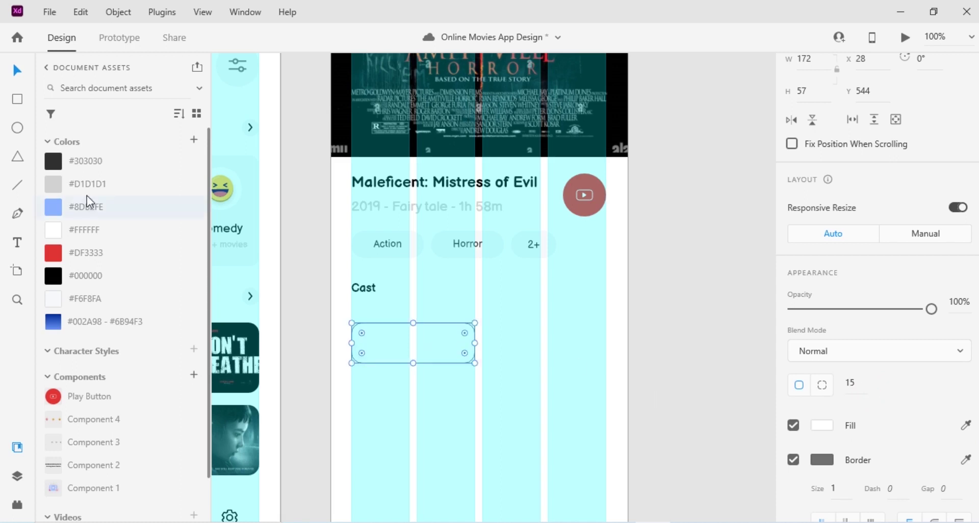
click(57, 299)
click(793, 460)
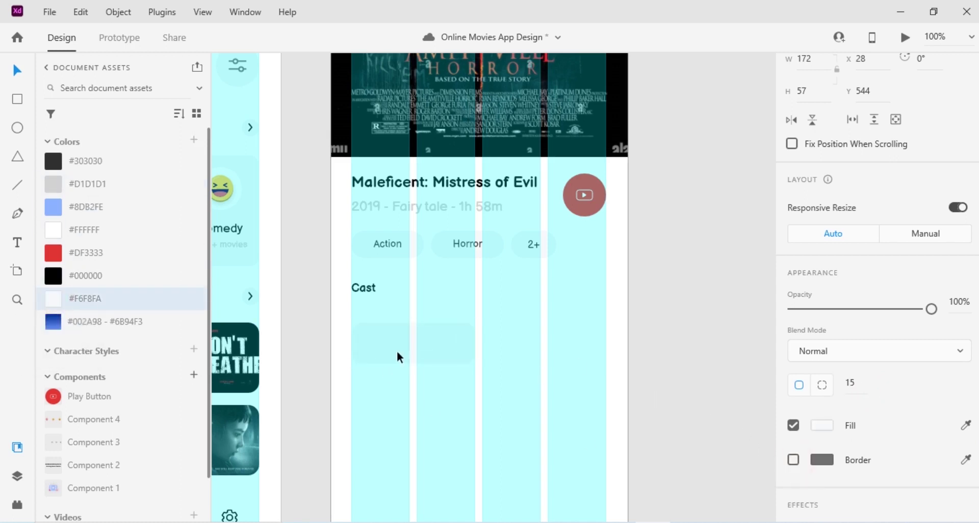
scroll(858, 397, up, 5)
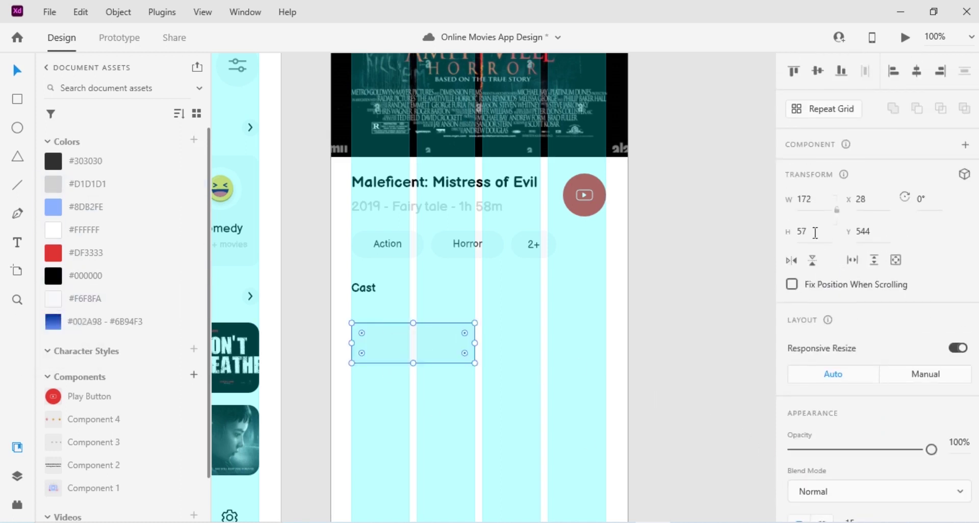
click(630, 311)
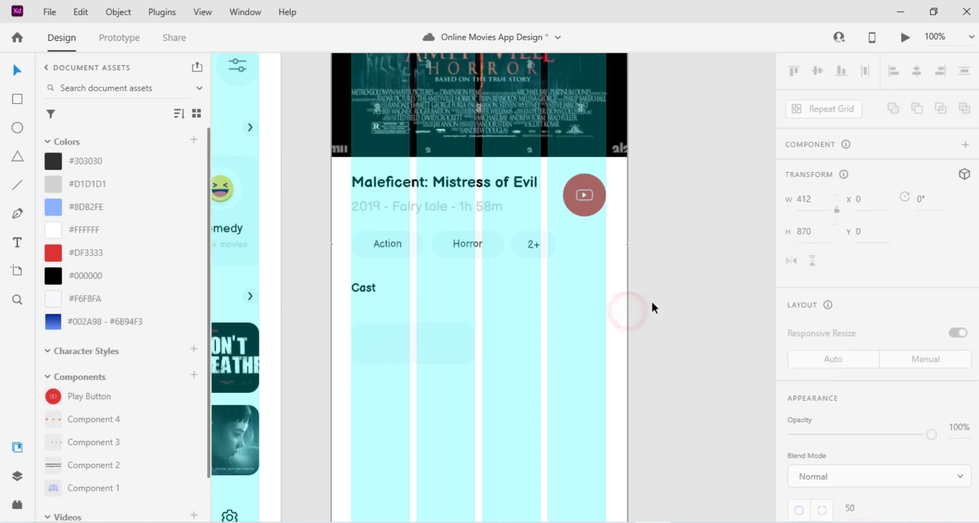
- Add a borderless 40 by 40 circle at X 38, Y 553 inside the cast card
mouse_move(374, 344)
mouse_down()
mouse_move(389, 356)
mouse_move(376, 346)
mouse_up()
scroll(806, 421, down, 5)
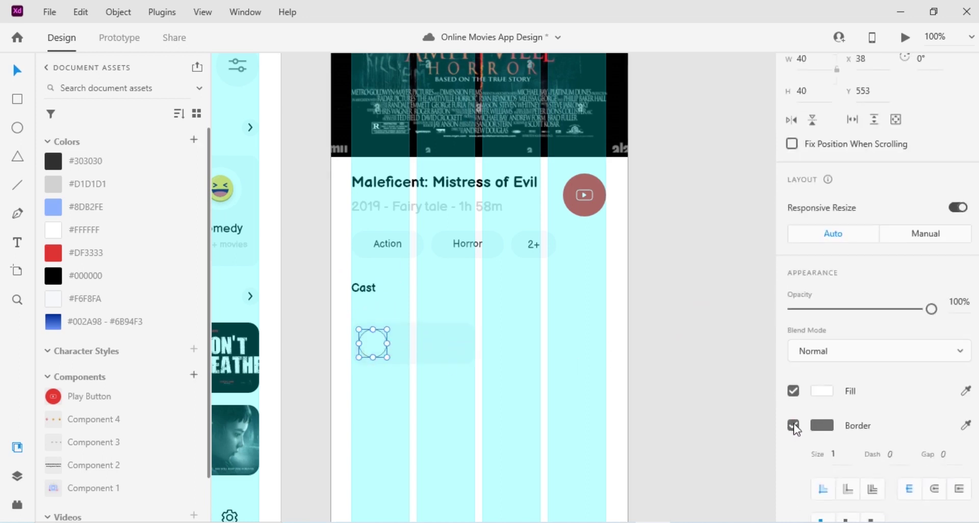
click(694, 352)
- Fill the circle in the cast card with a portrait photo from the image folder
key(alt+Tab)
drag(281, 118, 377, 346)
key(Escape)
click(726, 316)
- Add the cast member's first name beside the portrait in font size 16 with Regular weight
key(t)
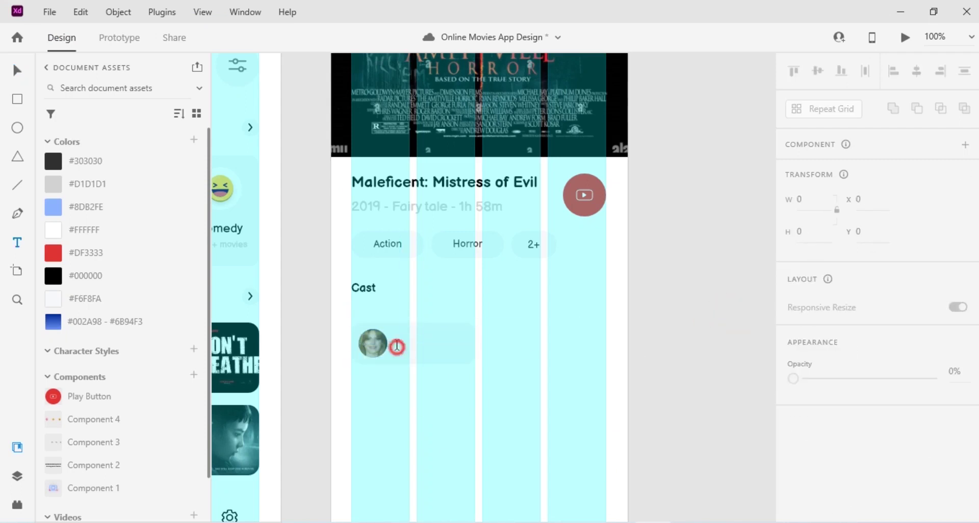
click(396, 345)
text(A)
key(Escape)
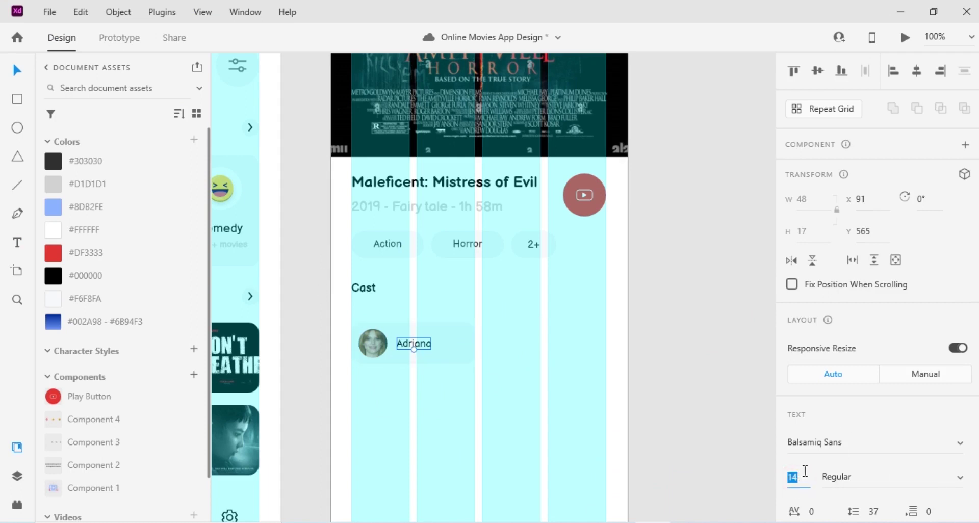
click(952, 481)
click(901, 482)
key(ctrl+z)
- Narrow the cast card's background to about 128 wide so it fits the portrait and name
click(451, 344)
drag(474, 343, 447, 346)
triple_click(442, 343)
key(v)
- Shift the name slightly right in the cast card and widen the card's background to about 130
key(z)
alt+click(534, 290)
alt+click(534, 289)
alt+click(534, 289)
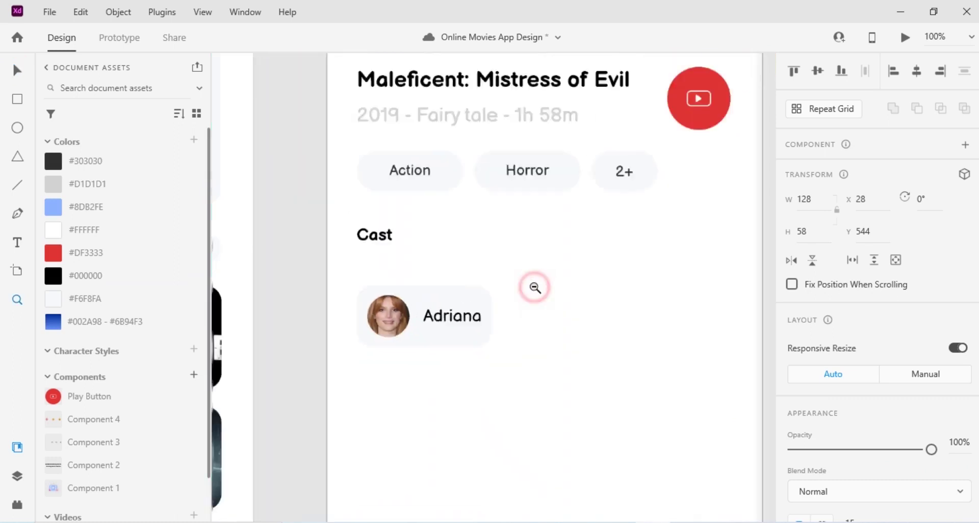
key(v)
click(469, 307)
click(503, 308)
key(z)
triple_click(504, 307)
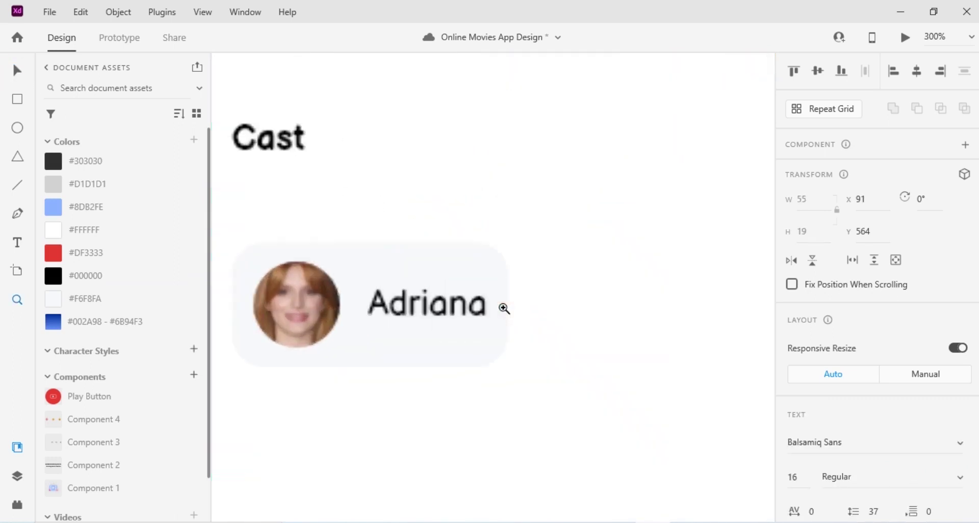
click(11, 77)
click(427, 310)
drag(427, 310, 440, 310)
click(459, 337)
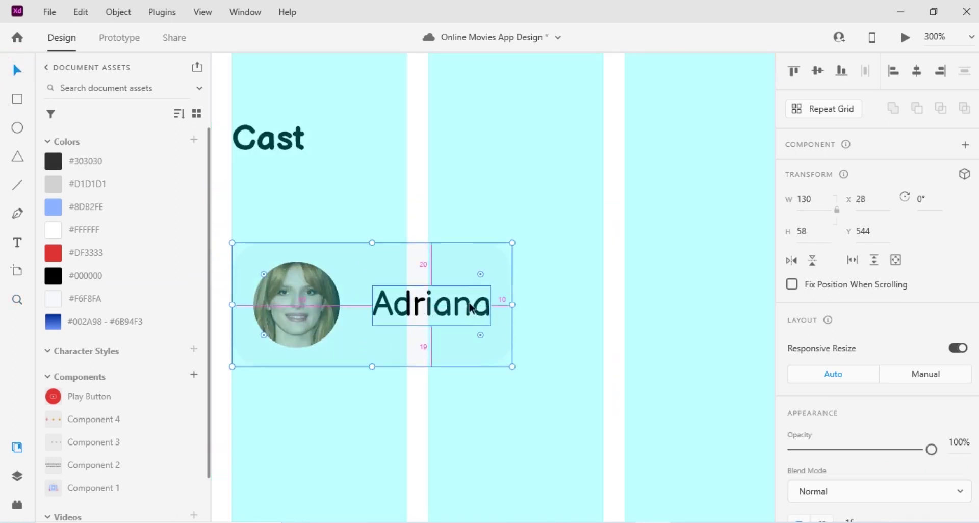
- Hide the layout grid on the movie detail artboard
key(z)
alt+click(473, 303)
alt+click(473, 303)
alt+click(473, 302)
click(17, 70)
drag(401, 276, 424, 490)
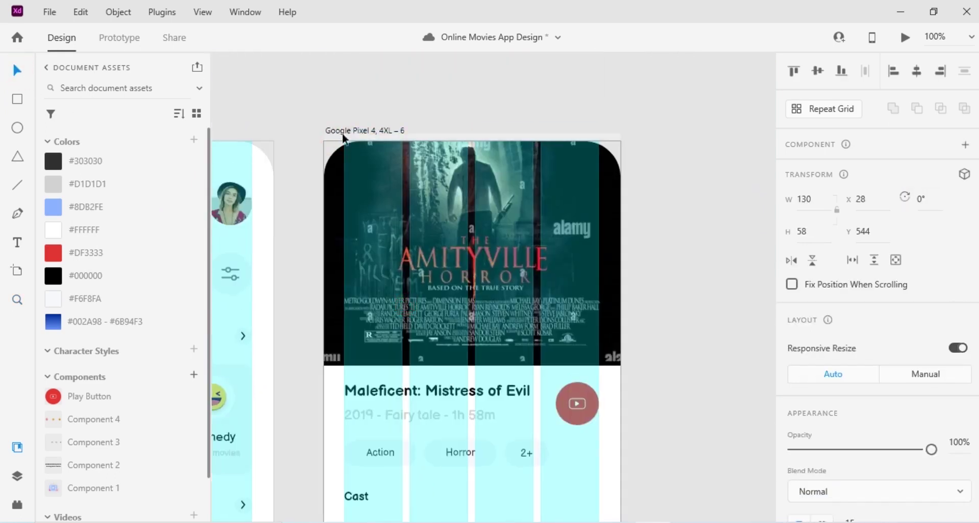
click(342, 131)
scroll(810, 373, down, 5)
click(793, 284)
- Duplicate the cast card to its right as a wider card and replace its name with another first name
drag(635, 432, 630, 177)
click(398, 299)
drag(404, 299, 555, 298)
click(674, 289)
click(531, 298)
double_click(497, 299)
text(An)
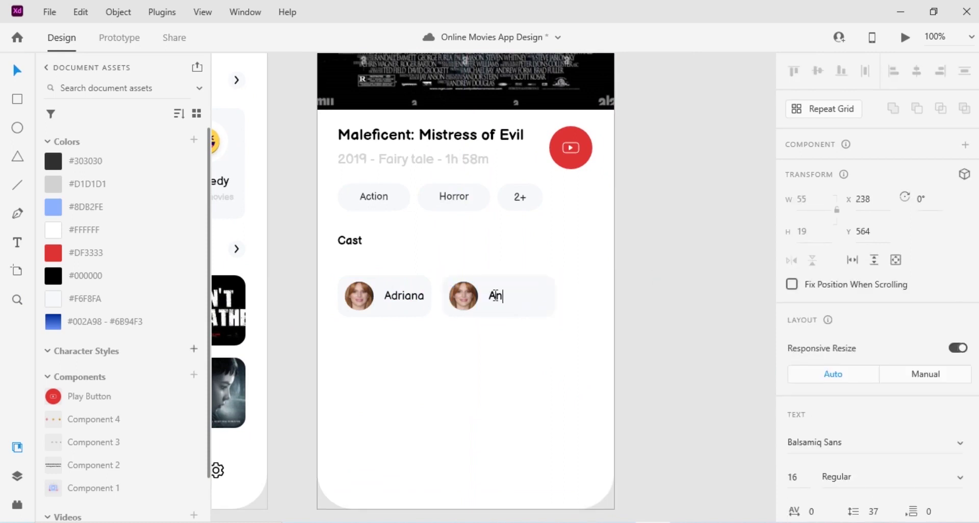
- Try placing a different photo on the second cast card's portrait, then delete that portrait
click(420, 518)
drag(228, 97, 469, 296)
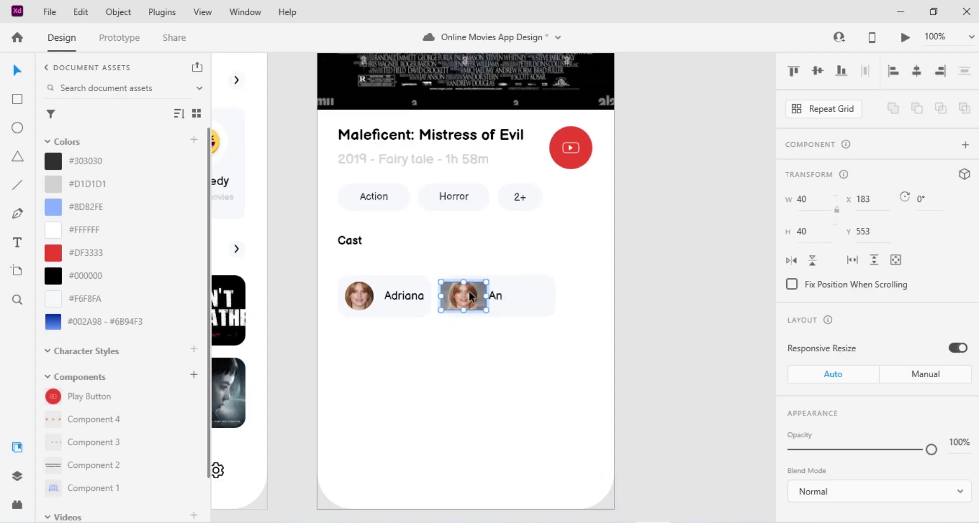
key(Delete)
- Draw a new 40 by 40 circle in the portrait position of the second cast card
click(351, 302)
key(e)
drag(447, 281, 477, 310)
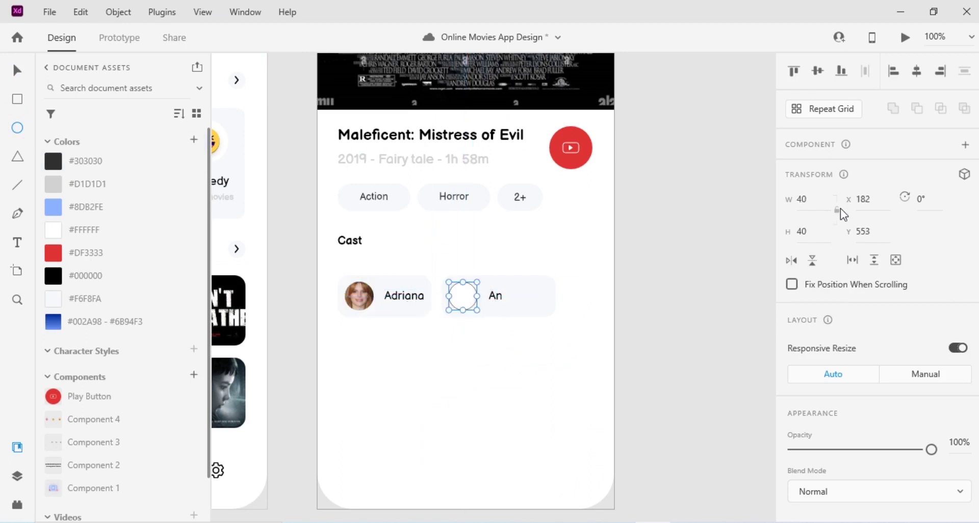
- Nudge the second cast card's circle into place, remove its border and fill it with an actress photo from the image folder
click(17, 70)
key(Right)
scroll(816, 352, down, 3)
click(792, 425)
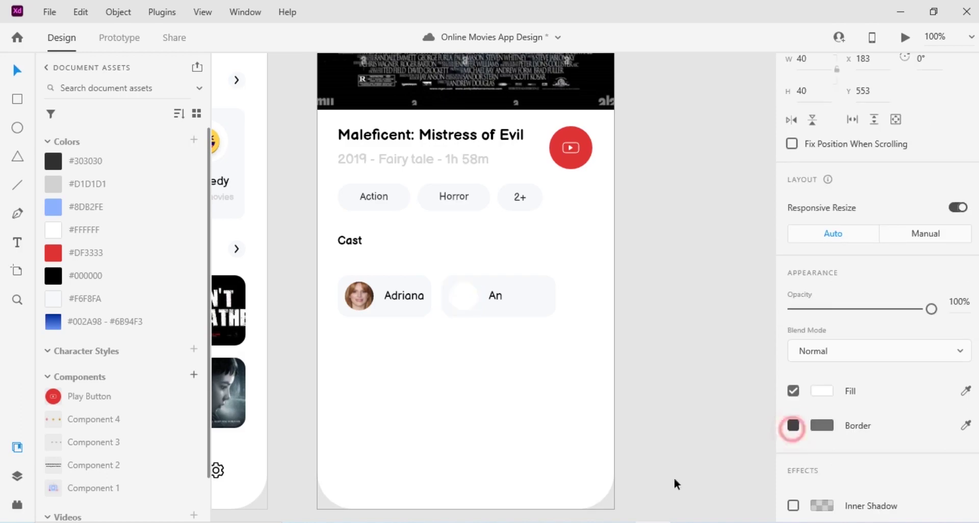
key(alt+Tab)
drag(218, 102, 477, 301)
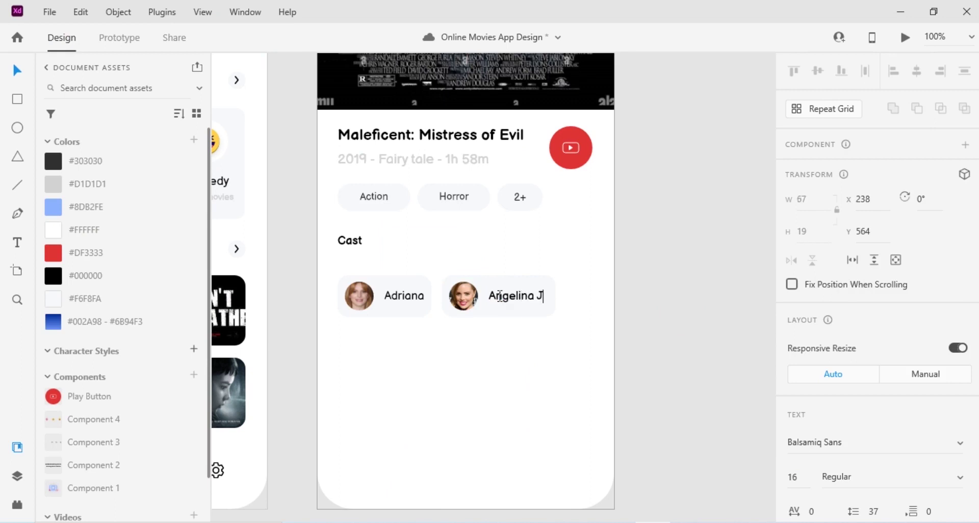
- Complete the second cast card's name as "Angelina Jolie" and extend the card's background to fit it
click(545, 296)
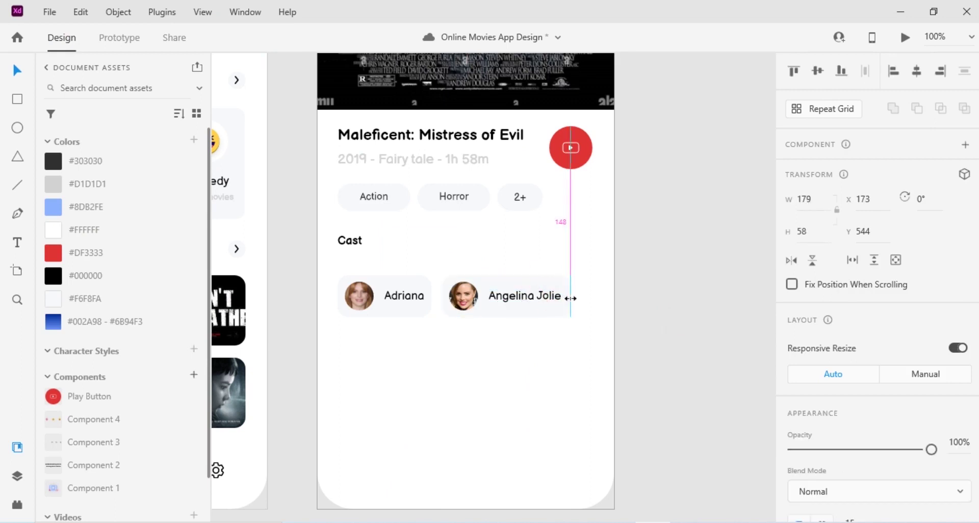
key(z)
click(567, 295)
double_click(568, 296)
click(19, 70)
drag(574, 296, 565, 296)
- Duplicate the Angelina Jolie cast card to its right so the copy runs past the artboard's edge
key(alt)
double_click(526, 294)
key(alt)
key(z)
alt+click(552, 289)
alt+click(552, 290)
drag(527, 269, 578, 337)
click(18, 66)
key(z)
alt+click(534, 371)
alt+click(534, 371)
drag(529, 395, 492, 338)
- Move all three cast cards up closer to the Cast heading
click(418, 275)
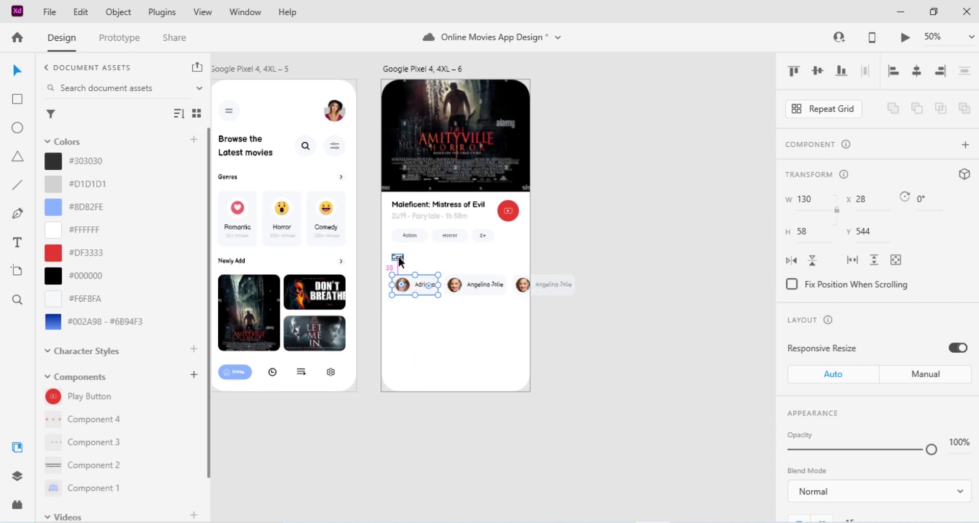
key(z)
click(399, 261)
click(399, 261)
click(18, 71)
drag(306, 278, 724, 414)
key(Up)
key(Up)
key(Up)
key(Up)
drag(344, 360, 390, 359)
key(Up)
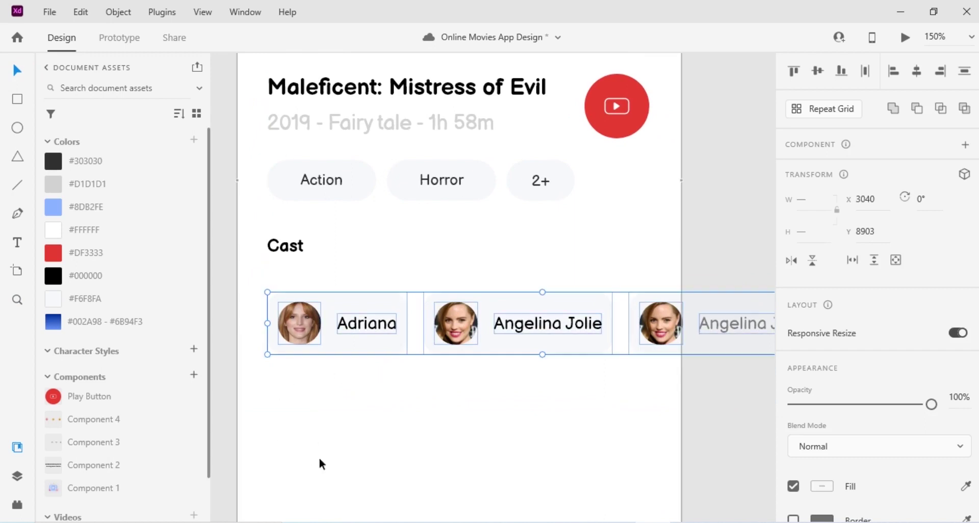
click(314, 435)
click(229, 323)
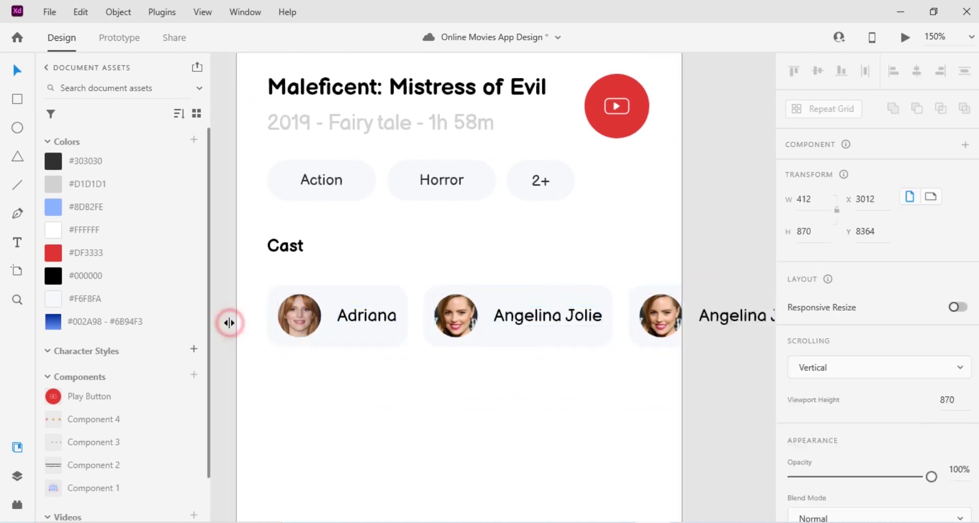
- Duplicate the Cast heading below the cast cards and change the copy's text to "Description"
key(z)
alt+click(219, 313)
drag(309, 421, 327, 369)
click(23, 71)
drag(283, 216, 289, 310)
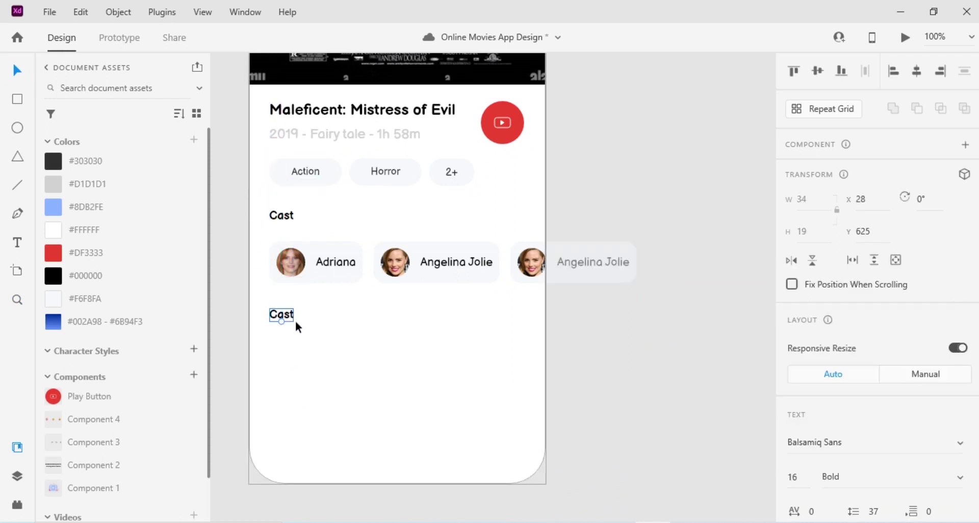
key(Down)
key(Down)
double_click(289, 317)
text(Descriptio)
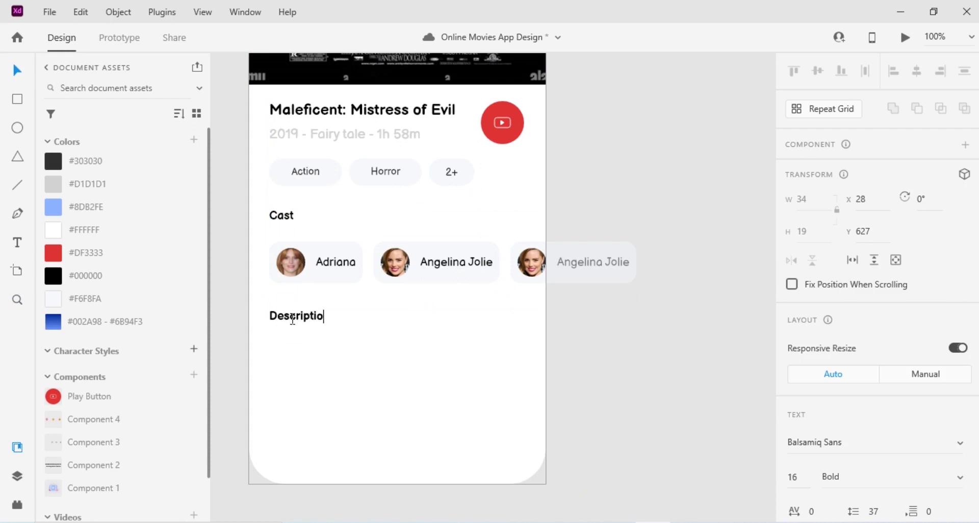
key(Escape)
- Set the font size of the Cast and Description headings to 18
drag(449, 395, 474, 376)
click(807, 480)
text(18)
key(Return)
click(309, 201)
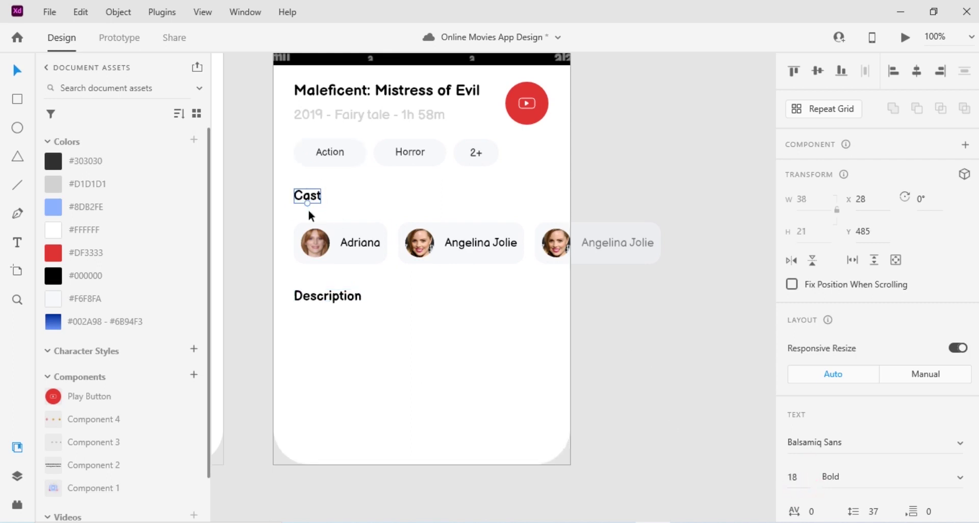
click(656, 193)
drag(548, 338, 576, 306)
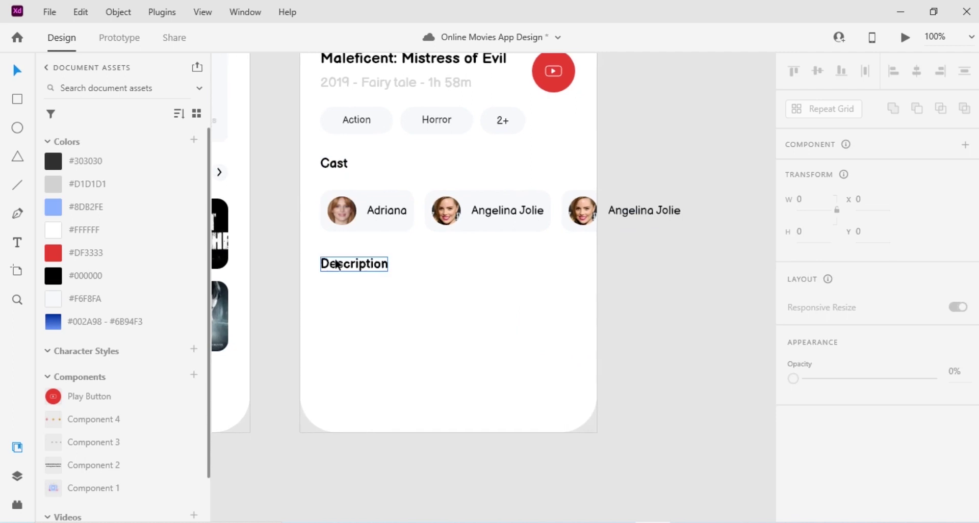
- Nudge the Description heading down to Y 627
click(363, 264)
key(Down)
key(Down)
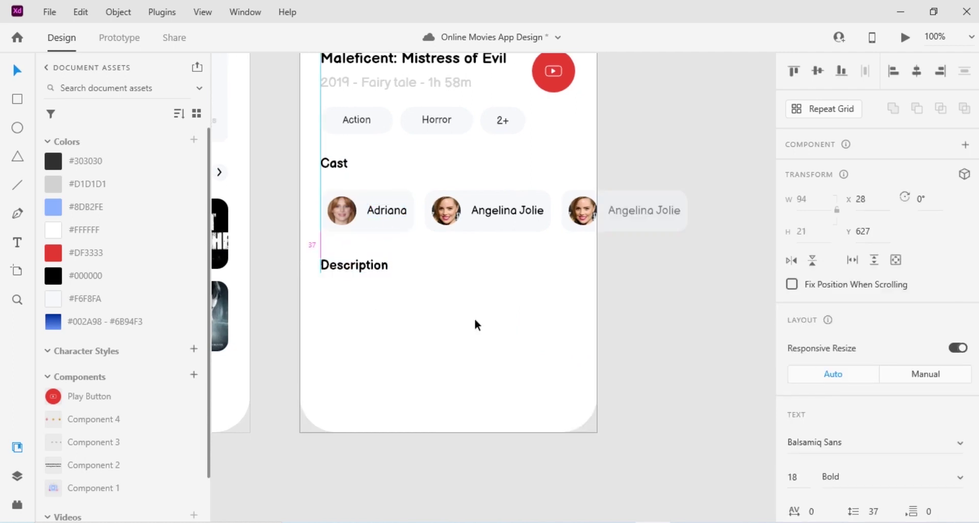
click(665, 337)
- Draw a text area about 369 wide below the Description heading and fill it with Lorem Ipsum placeholder text
scroll(665, 337, down, 1)
click(17, 504)
click(89, 317)
click(114, 338)
click(511, 284)
click(19, 244)
drag(320, 282, 585, 343)
click(125, 338)
click(586, 365)
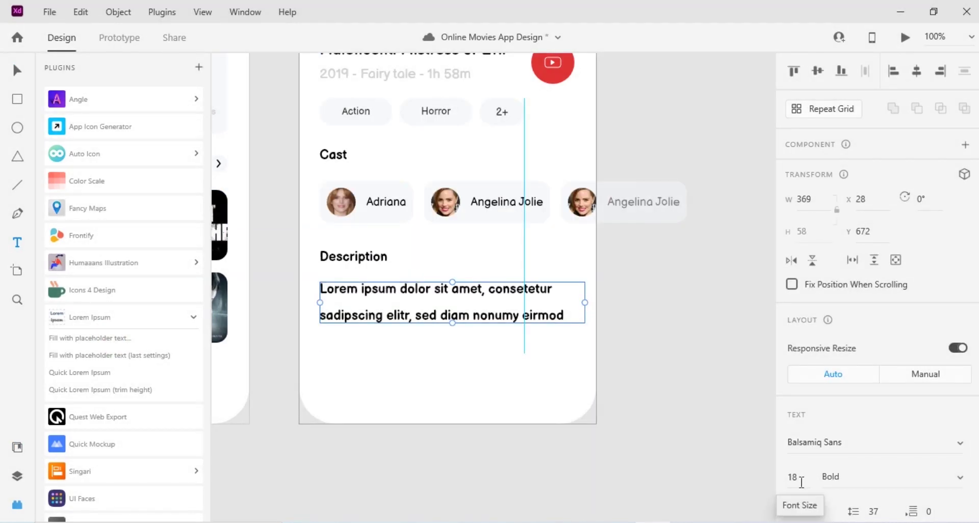
- Set the placeholder paragraph to Poppins Regular at size 16
click(801, 483)
text(16)
click(843, 443)
text(P)
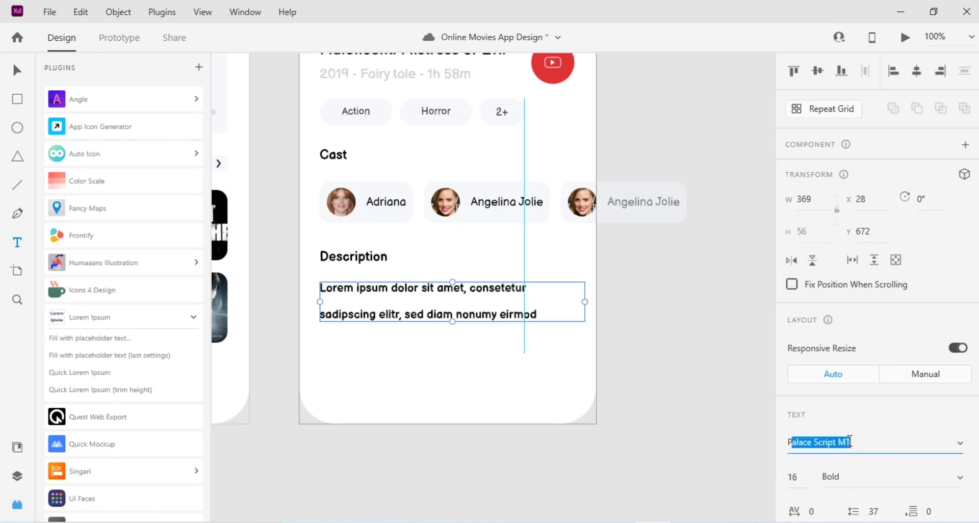
text(oppins)
key(Return)
click(932, 475)
click(917, 357)
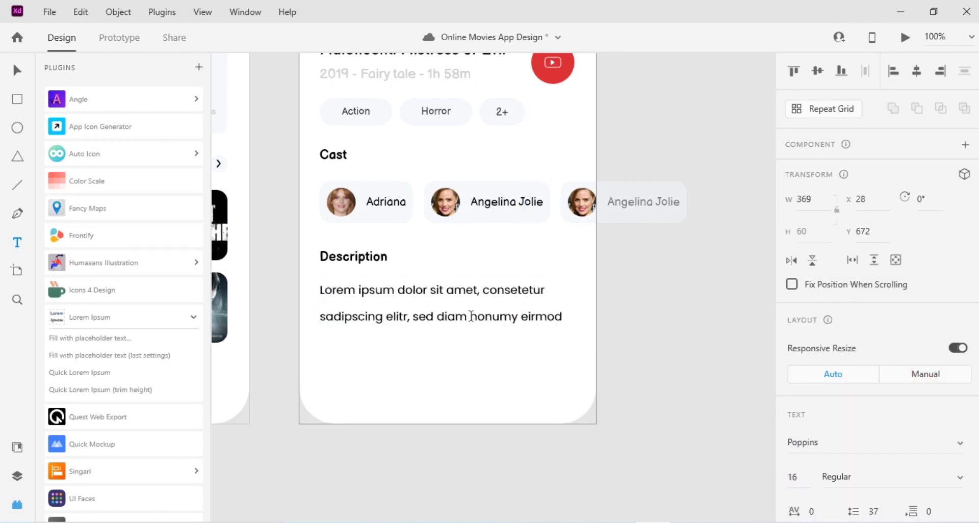
- Set the paragraph's line spacing to 26, enlarge its text area to a height of about 94 and refill it with placeholder text
click(882, 514)
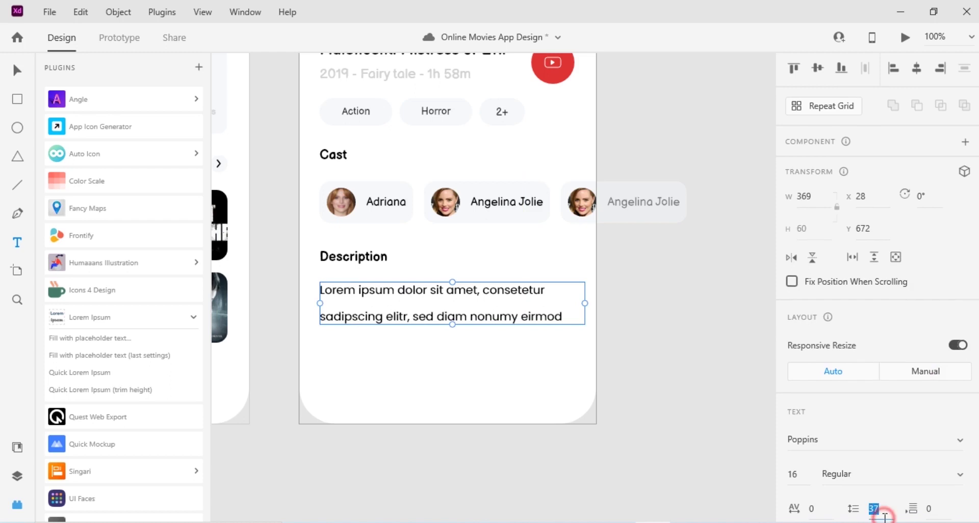
text(26)
key(Return)
click(90, 338)
click(584, 366)
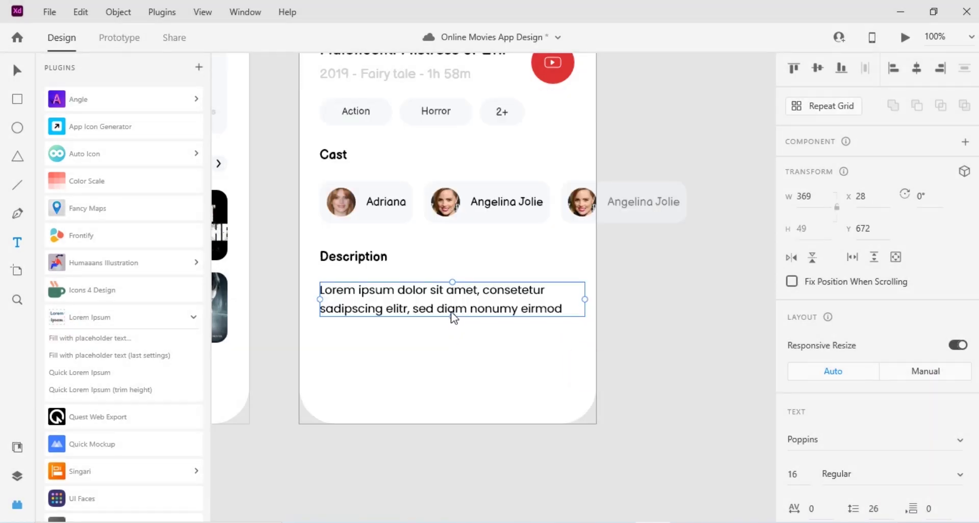
drag(453, 330, 454, 350)
click(89, 338)
click(585, 365)
- Colour the description paragraph with the saved light grey #D1D1D1
scroll(844, 430, down, 8)
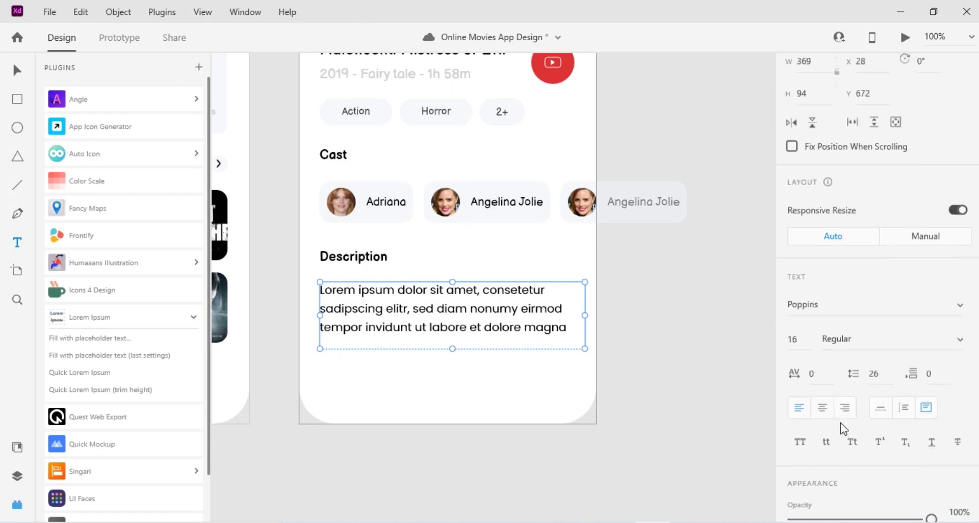
click(17, 447)
click(88, 184)
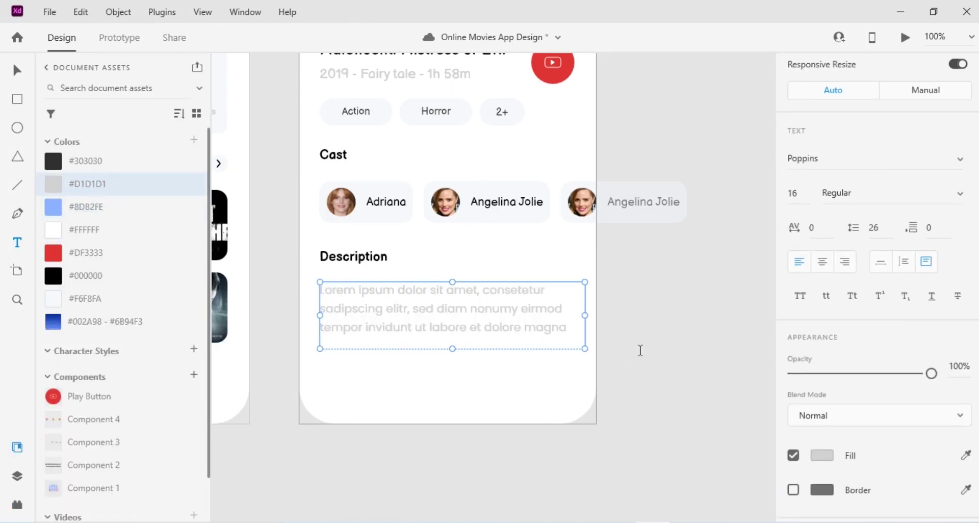
click(16, 67)
click(528, 421)
- Check the paragraph's spacing and move it down to Y 678
drag(495, 297, 495, 278)
click(449, 283)
key(alt)
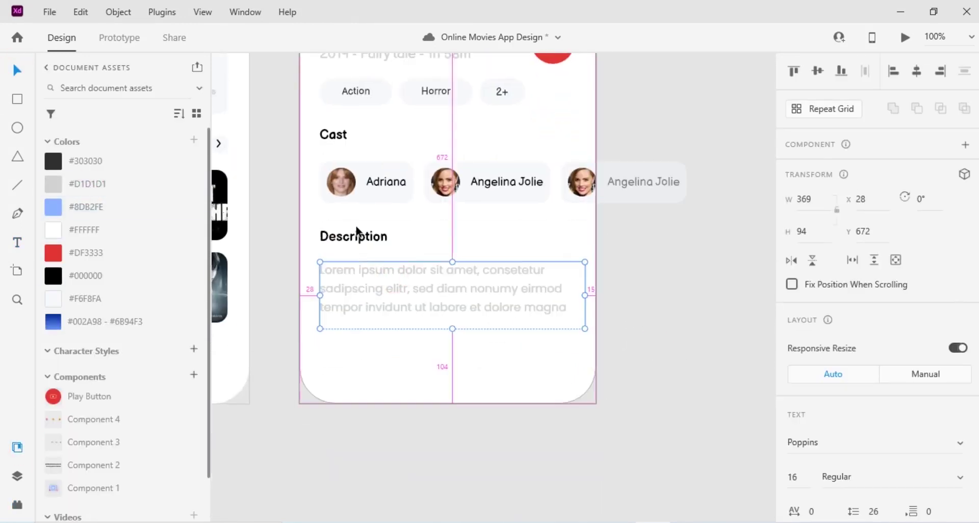
key(Down)
key(Down)
key(Down)
key(Down)
key(Down)
key(Down)
key(alt)
click(642, 236)
- Show the layout grid on the movie detail artboard
key(z)
alt+click(640, 271)
drag(569, 350, 513, 327)
click(12, 99)
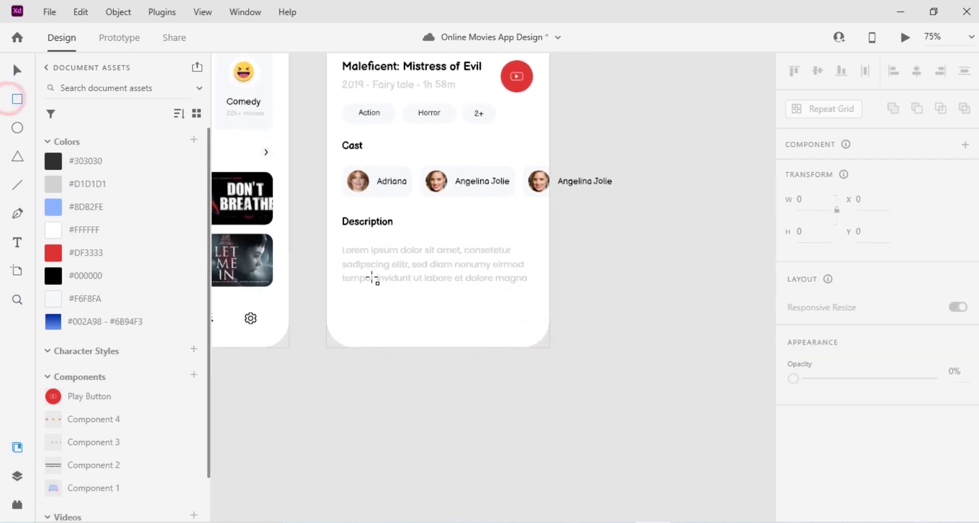
click(14, 71)
click(407, 309)
click(333, 345)
drag(448, 57, 420, 337)
click(338, 150)
scroll(813, 380, down, 2)
click(793, 487)
click(642, 417)
scroll(642, 418, down, 5)
- Draw a 354-wide rectangle across the grid columns below the description paragraph and set its height to 68
key(r)
drag(322, 321, 515, 352)
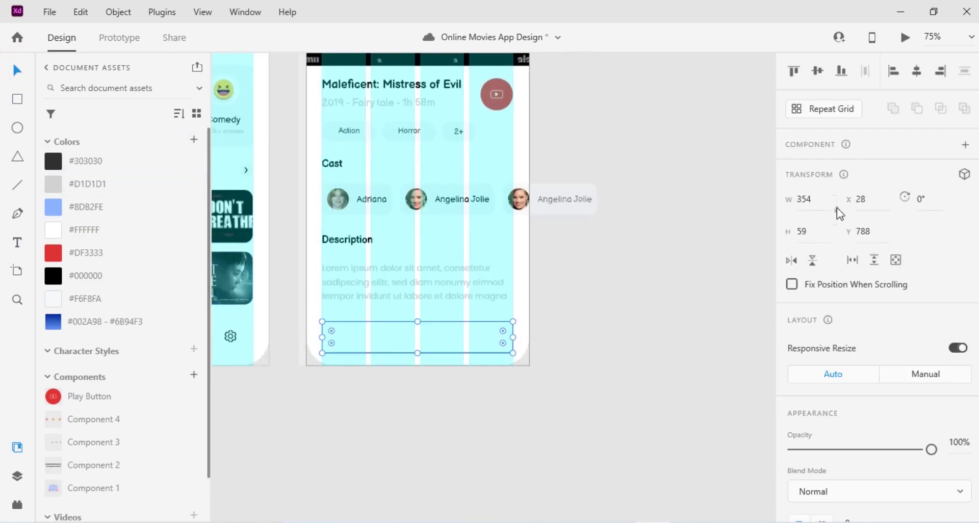
click(809, 230)
click(816, 197)
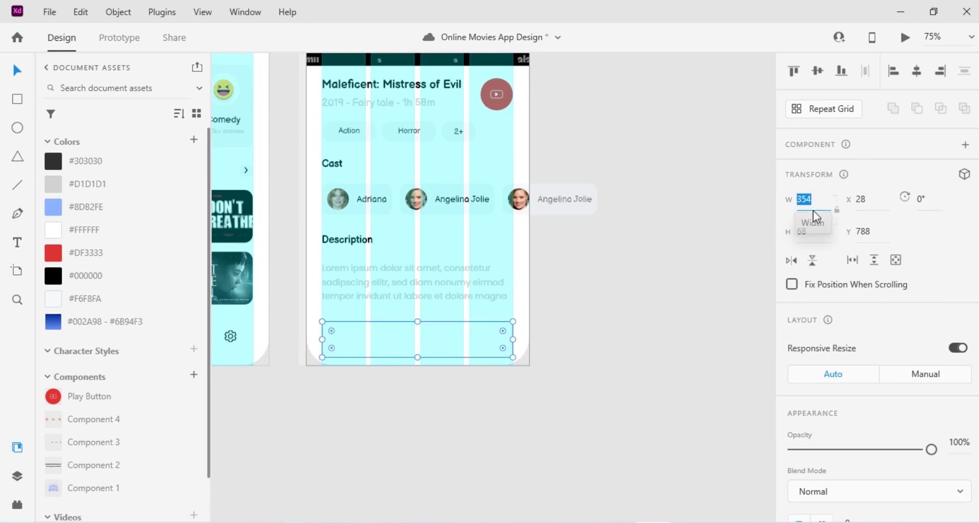
- Shorten the paragraph's text area to about 75 high and move the rectangle 20 below it, at Y 773
drag(429, 338, 426, 298)
click(419, 301)
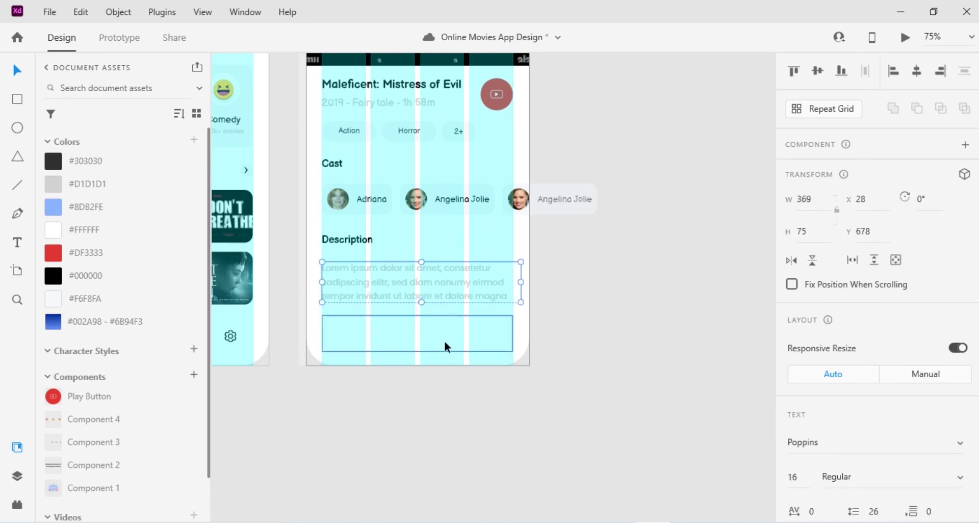
drag(425, 344, 426, 345)
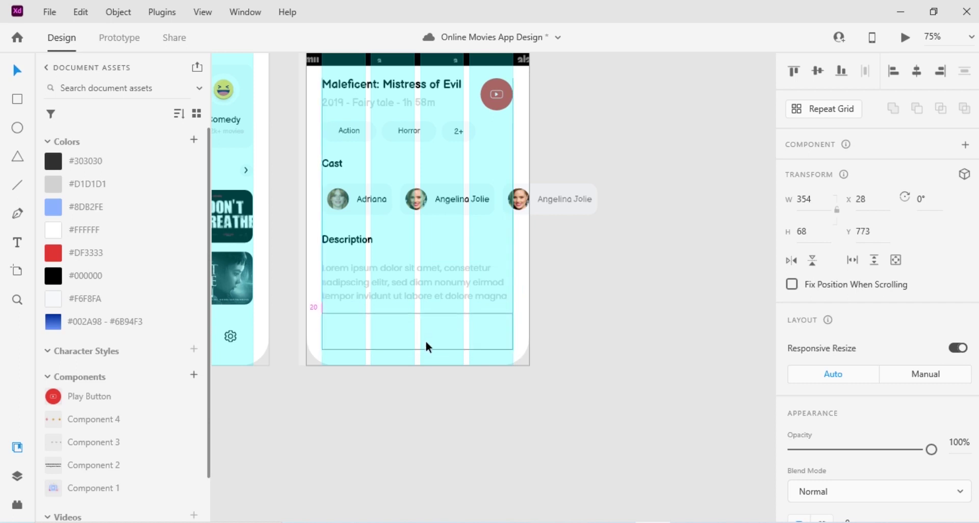
- Give the rectangle a corner radius of 128, fill it with the saved blue #8DB2FE and remove its border
scroll(841, 390, down, 5)
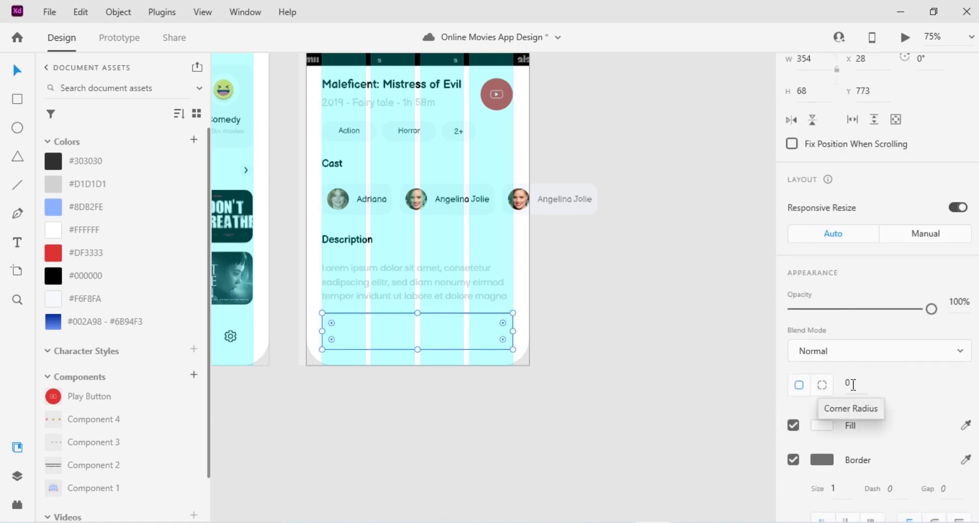
click(852, 385)
text(100)
key(Return)
click(83, 208)
click(792, 459)
- Hide the layout grid on the artboard
click(627, 401)
key(ctrl+=)
drag(488, 358, 496, 515)
click(16, 70)
click(260, 215)
scroll(789, 285, down, 3)
click(793, 487)
drag(635, 420, 655, 337)
- Move the blue button up to Y 768, closer to the description paragraph
click(449, 373)
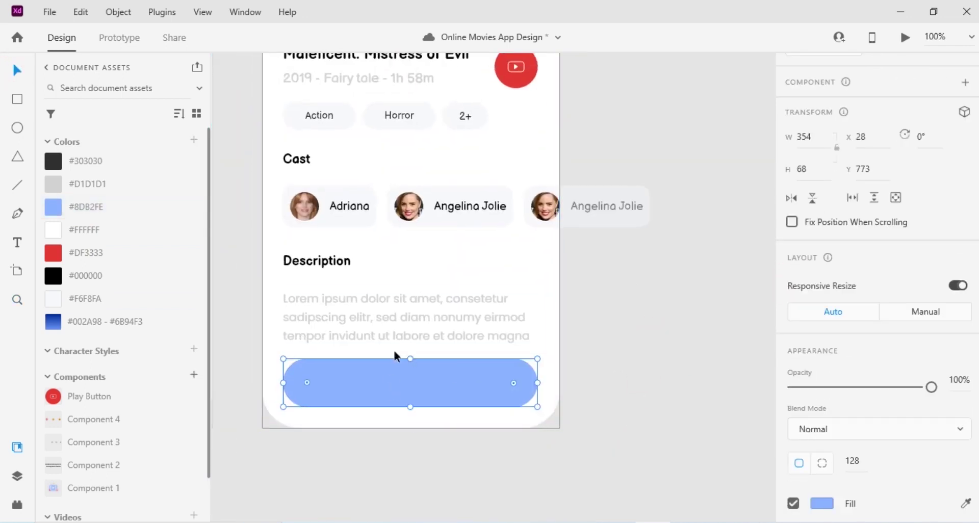
click(407, 337)
mouse_move(416, 345)
mouse_down()
mouse_move(416, 332)
mouse_move(416, 345)
mouse_up()
drag(425, 381, 424, 377)
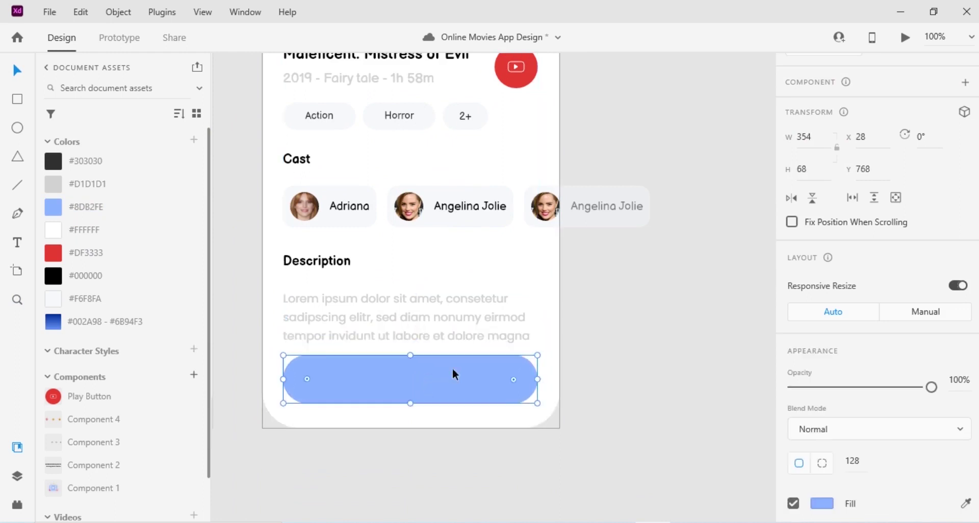
- Add a "Play Now" text label on the blue button
key(t)
click(387, 377)
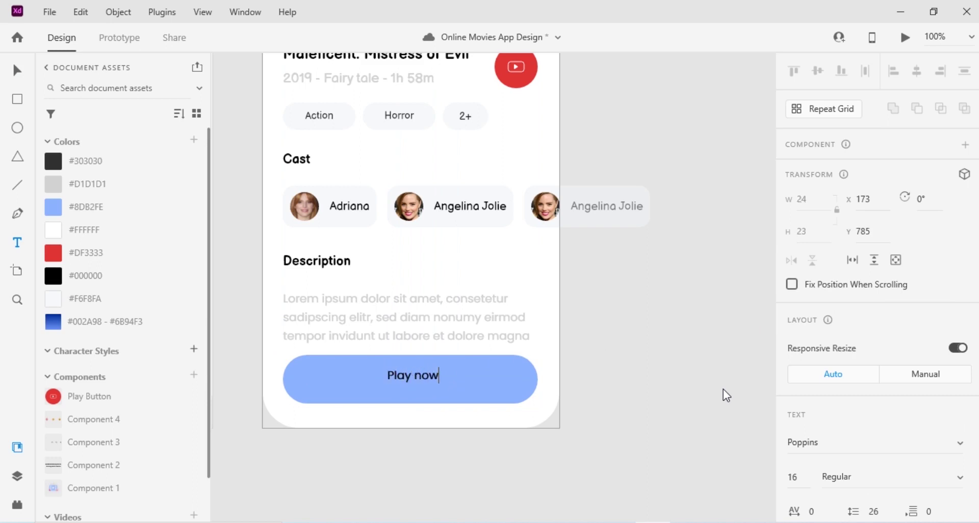
text(Now)
key(ctrl+a)
scroll(830, 411, down, 5)
click(821, 457)
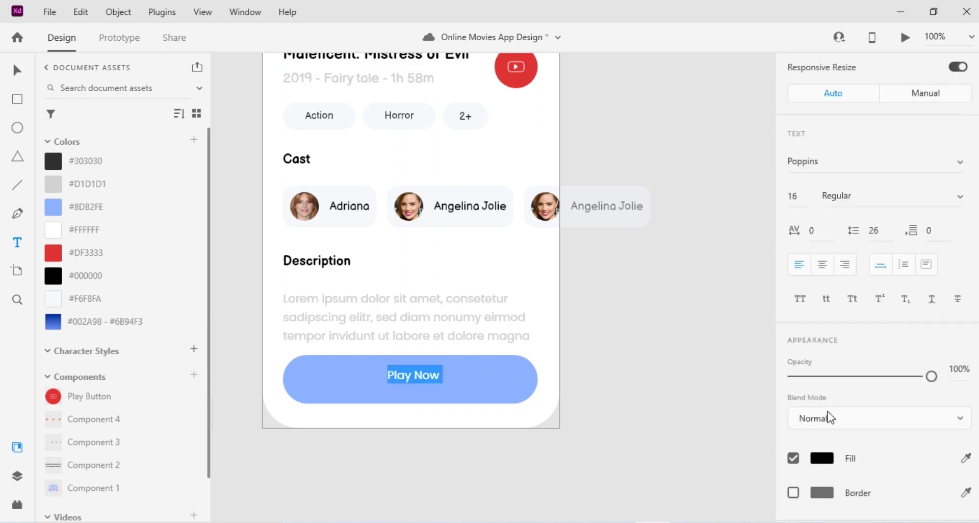
- Change the button label's font to Balsamiq Sans and re-enter its text as "Play Now"
click(840, 160)
key(Return)
click(958, 198)
click(713, 223)
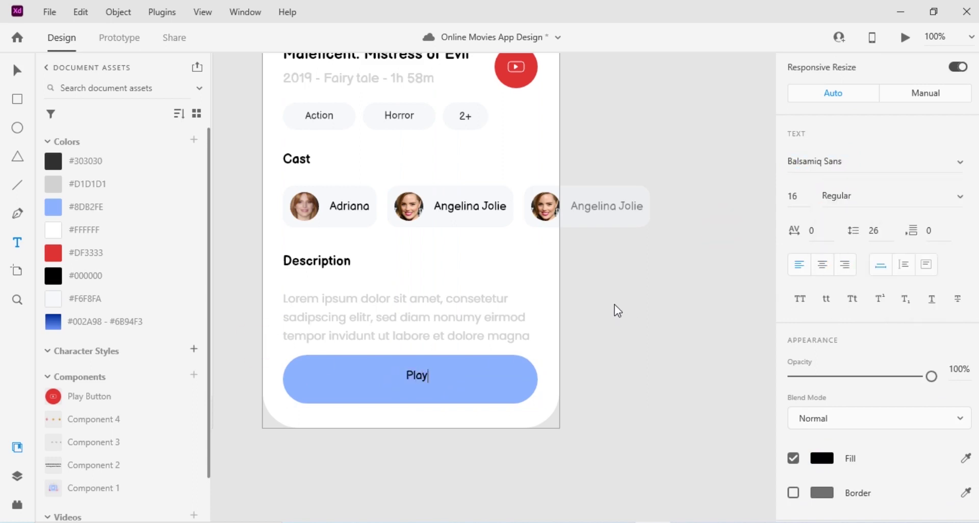
key(BackSpace)
text(ow)
- Set the Play Now label's fill to white
key(ctrl+a)
click(825, 461)
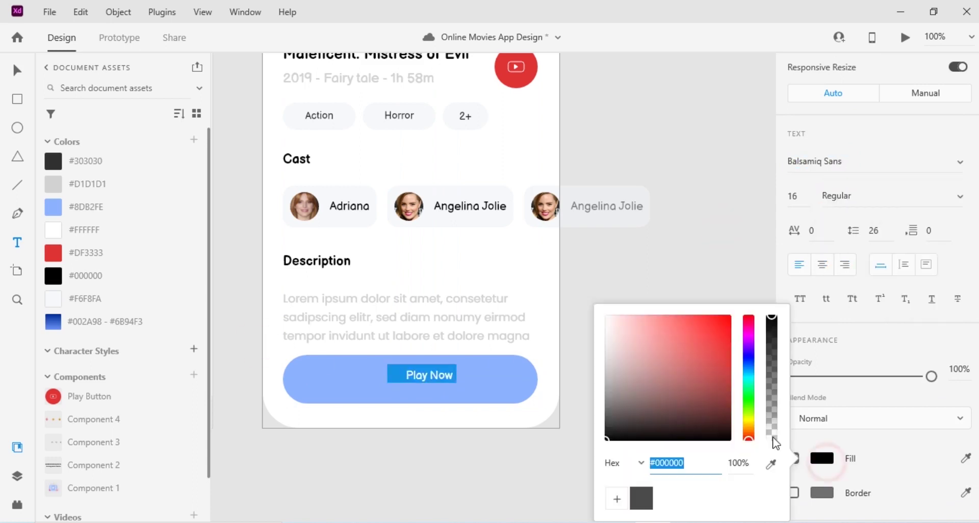
drag(632, 364, 575, 280)
click(17, 71)
click(658, 286)
- Check the text style of the Stream Now button's label on the onboarding screen for comparison with the Play Now label
drag(359, 319, 969, 347)
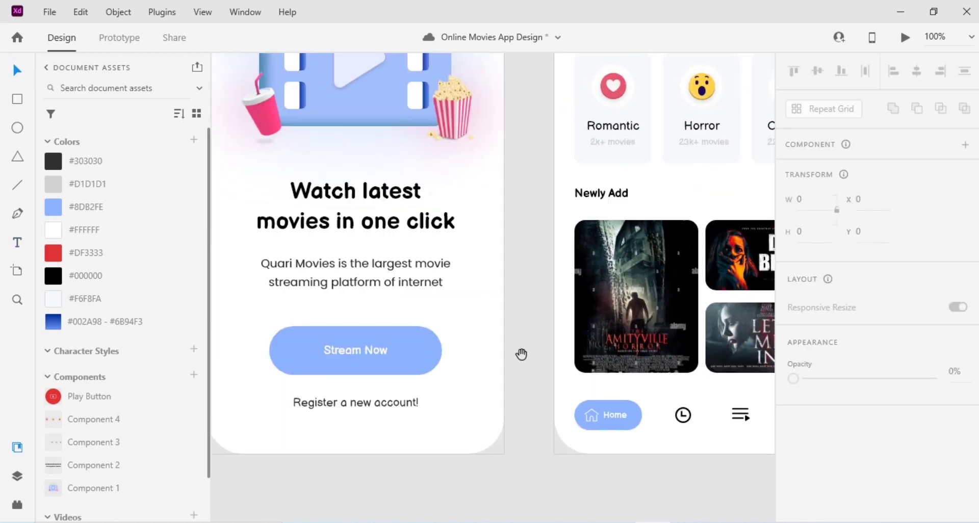
double_click(383, 347)
click(524, 465)
drag(754, 439, 562, 407)
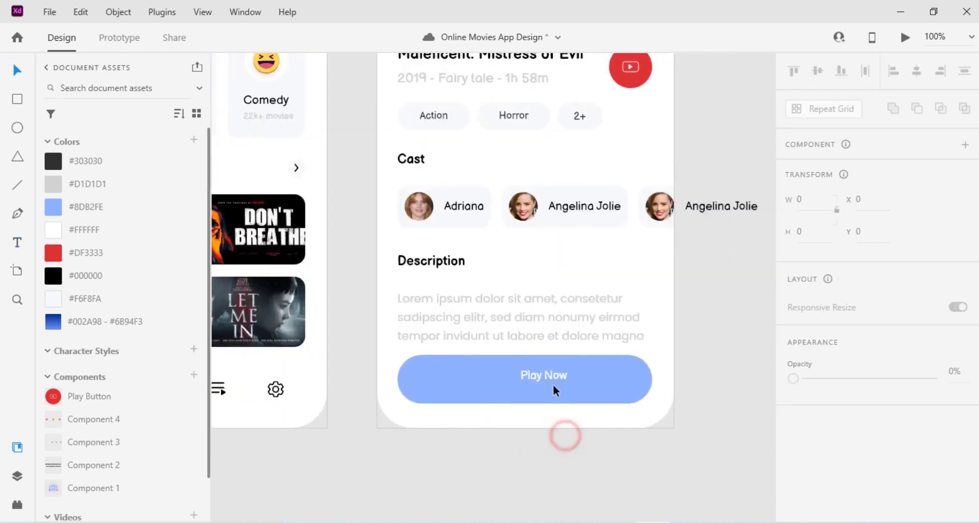
- Move the Play Now label to the blue button's middle height and centre it horizontally on the button
click(543, 376)
drag(556, 374, 484, 376)
shift+click(619, 376)
click(915, 72)
- Delete the extra leading space in the Play Now label and centre the label horizontally on the button again
double_click(509, 378)
key(BackSpace)
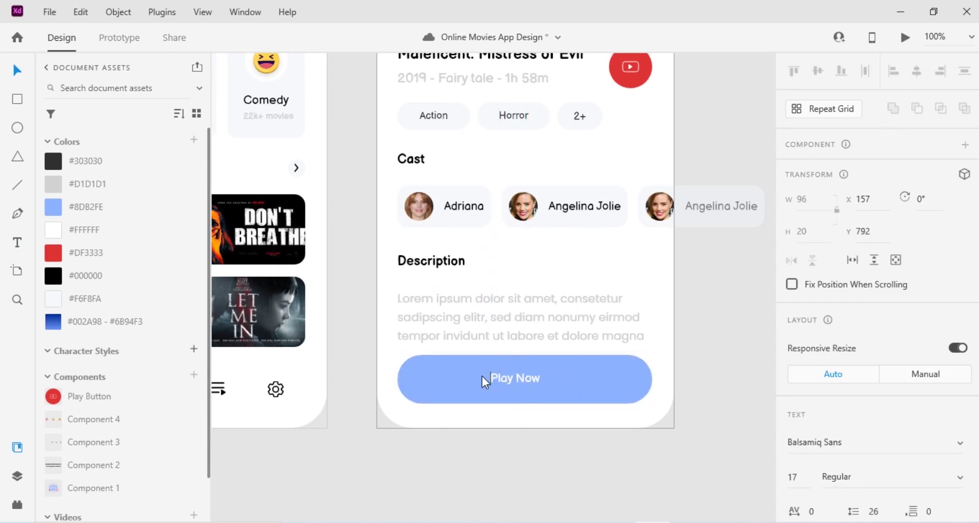
click(15, 66)
shift+click(459, 392)
click(916, 71)
click(619, 444)
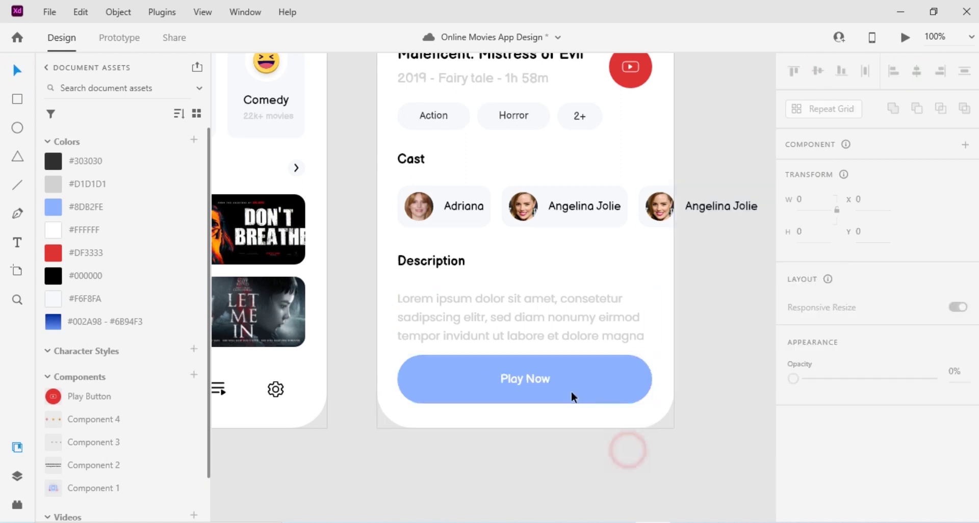
- Nudge the Play Now label slightly to the right to make room for an icon
click(544, 378)
key(Right)
key(Right)
key(Right)
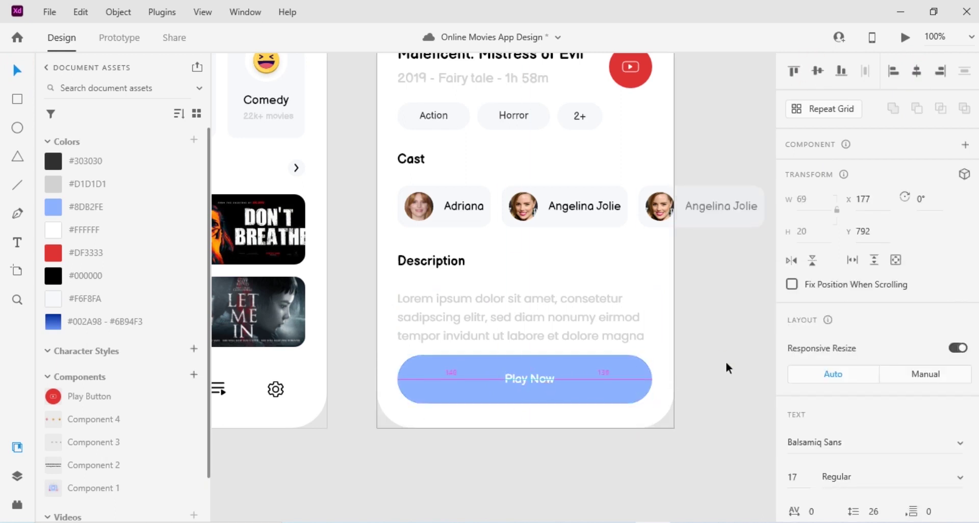
- Draw a triangle about 14 by 12 on the blue button, just left of the Play Now label
click(725, 365)
key(z)
click(473, 390)
click(414, 416)
click(414, 416)
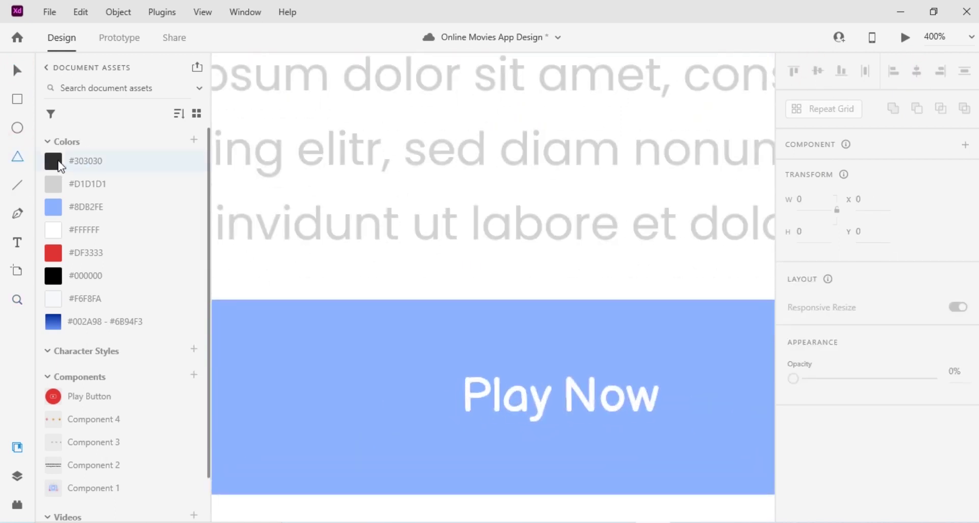
drag(358, 367, 408, 402)
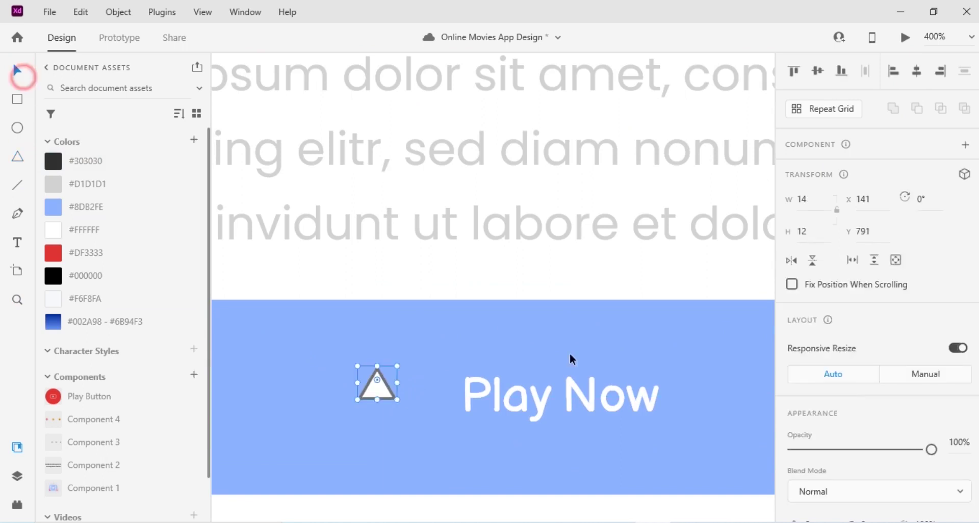
- Thicken the triangle's border, colour it white and remove the triangle's fill
scroll(825, 367, down, 5)
click(839, 421)
key(Up)
key(Return)
drag(610, 347, 595, 286)
click(793, 356)
- Rotate the triangle by 90° so it points right like a play icon
scroll(936, 184, up, 5)
click(933, 196)
text(9)
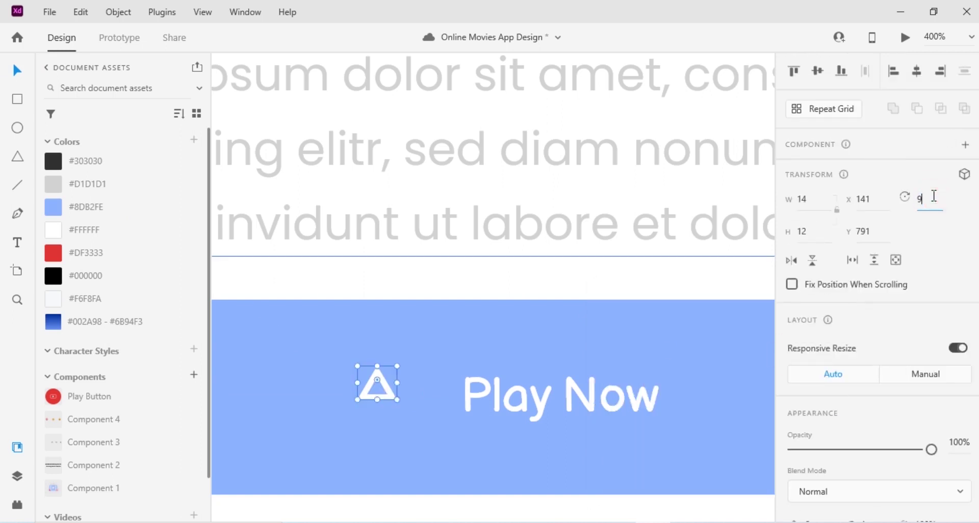
text(0)
key(Return)
- Move the triangle close to the Play Now label, select both and show the Singari plugin's alignment commands
drag(389, 385, 434, 397)
shift+click(479, 397)
click(16, 504)
scroll(81, 402, down, 1)
click(107, 420)
click(113, 491)
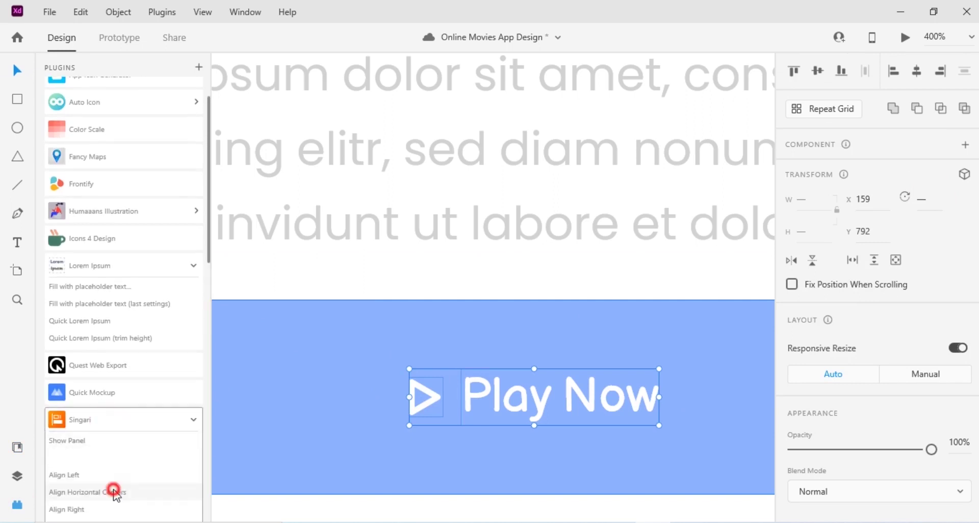
scroll(113, 490, down, 3)
- Enlarge the play triangle to about 16 by 14 and keep it just before the Play Now label
key(z)
alt+click(437, 349)
alt+click(438, 349)
alt+click(439, 350)
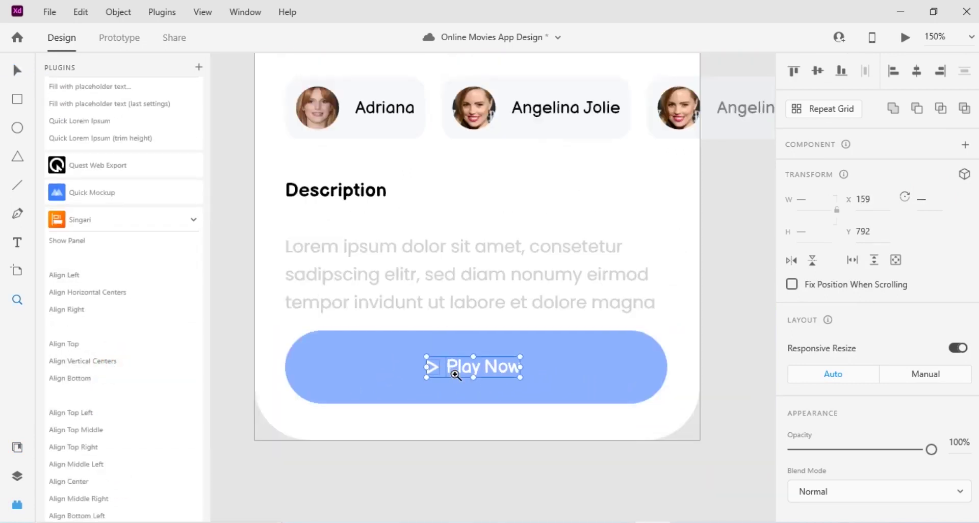
click(455, 374)
key(v)
click(362, 355)
click(417, 359)
drag(417, 359, 437, 392)
- Examine the finished Play Now button and the whole movie detail screen beside the other artboards
scroll(417, 355, up, 2)
key(z)
alt+click(445, 361)
alt+click(445, 361)
alt+click(445, 361)
alt+click(445, 361)
alt+click(459, 455)
alt+click(459, 455)
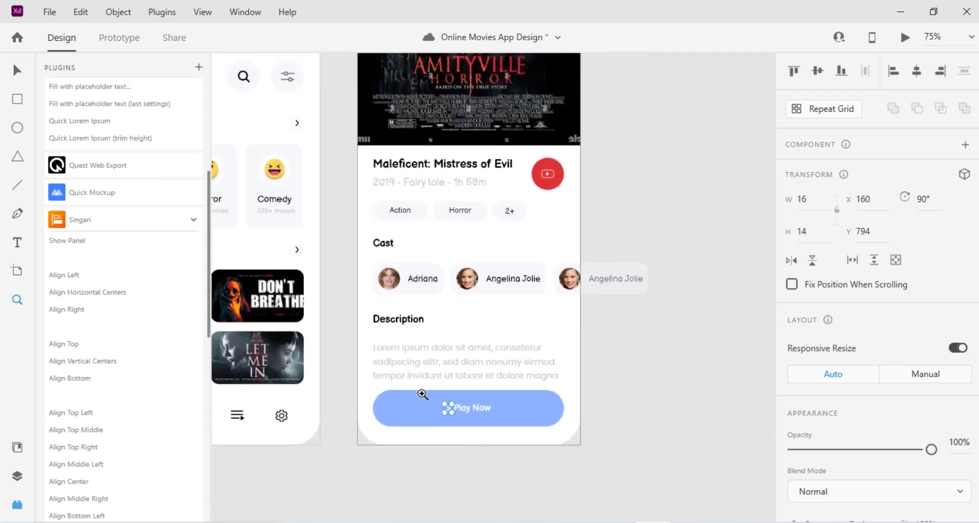
click(665, 382)
alt+click(633, 337)
drag(552, 322, 560, 324)
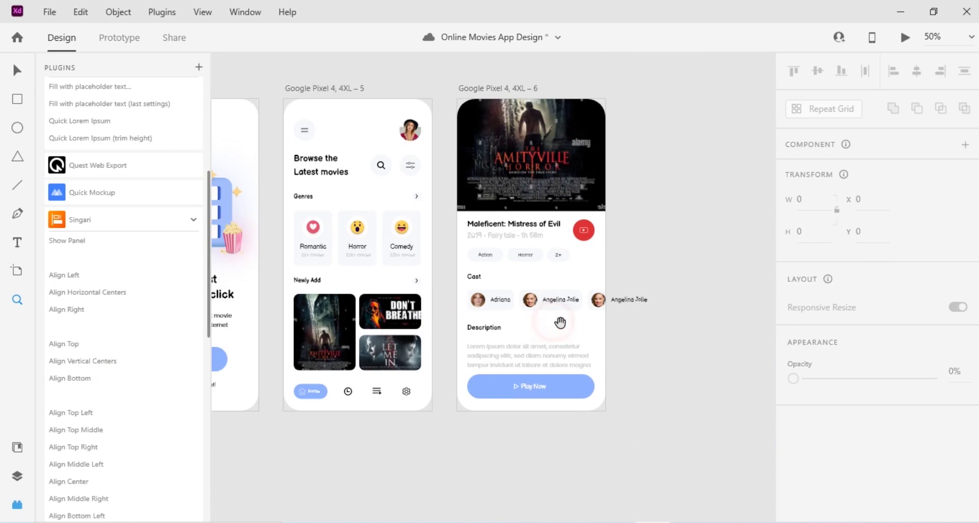
- Preview the movie detail artboard and close the preview
click(18, 70)
drag(684, 295, 594, 321)
click(667, 370)
click(497, 88)
click(904, 38)
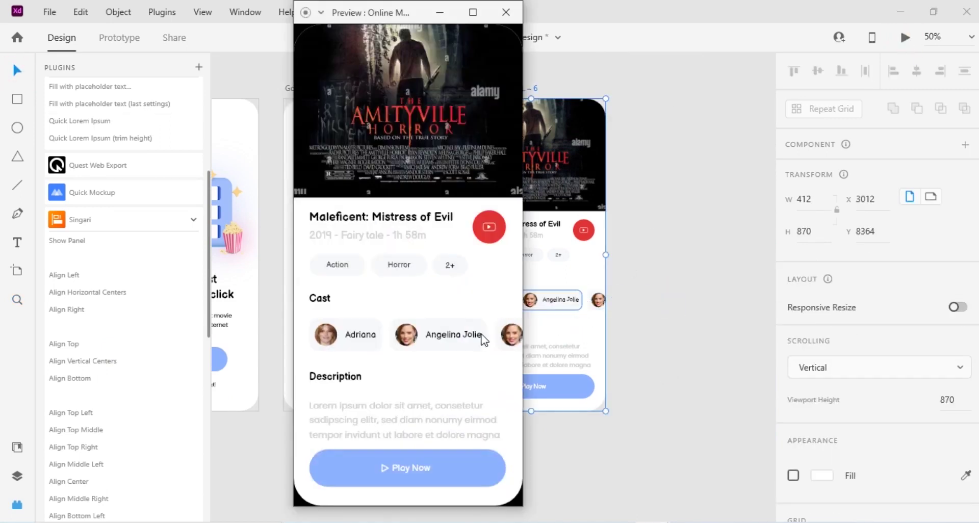
click(512, 14)
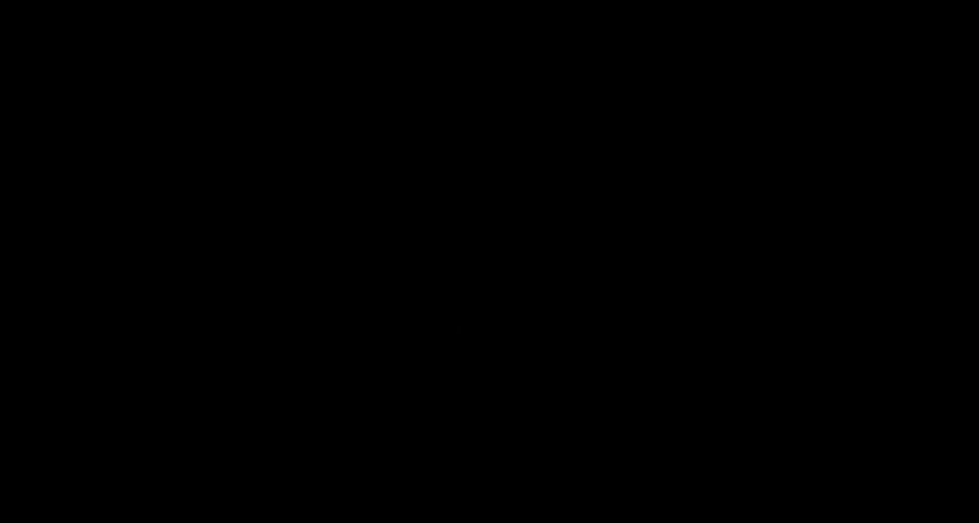